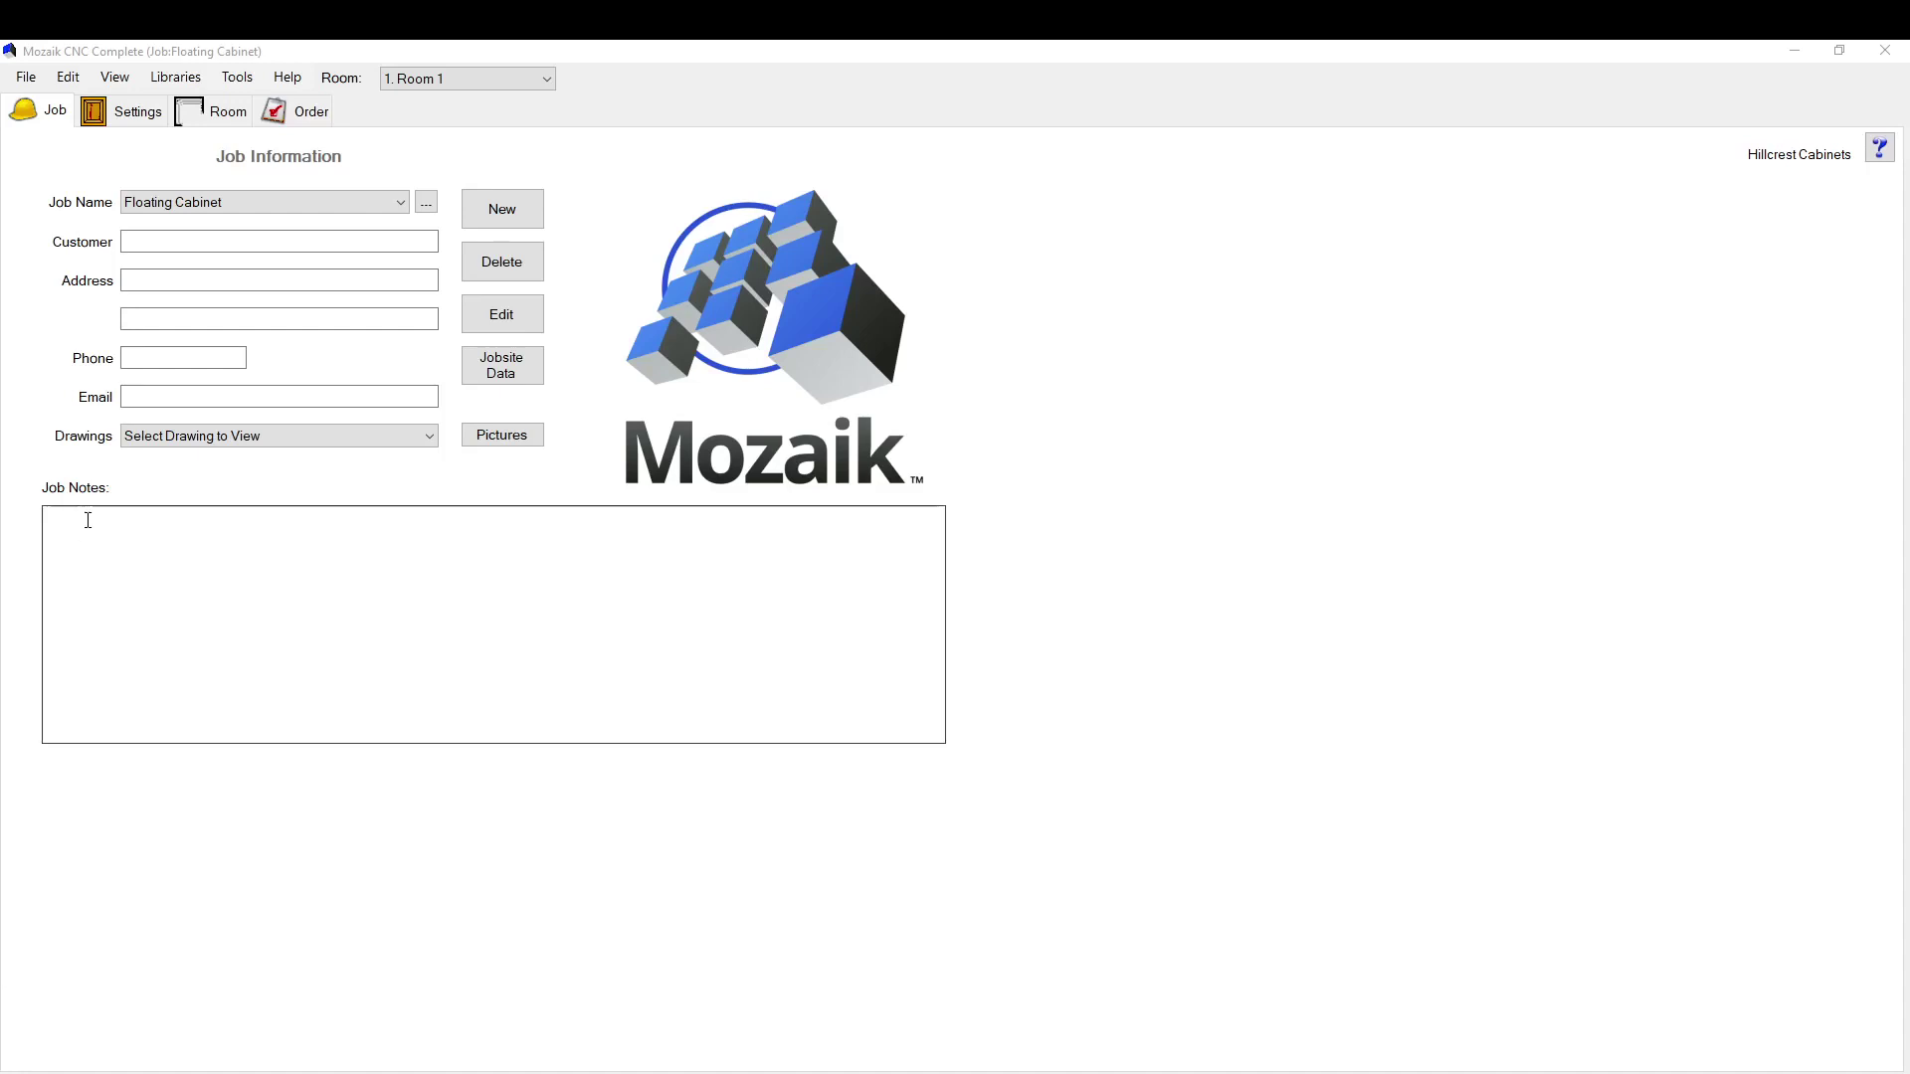
Step: Lay out Room 1 from the first typical layout as one straight 144-inch wall
click(216, 114)
click(55, 184)
click(67, 348)
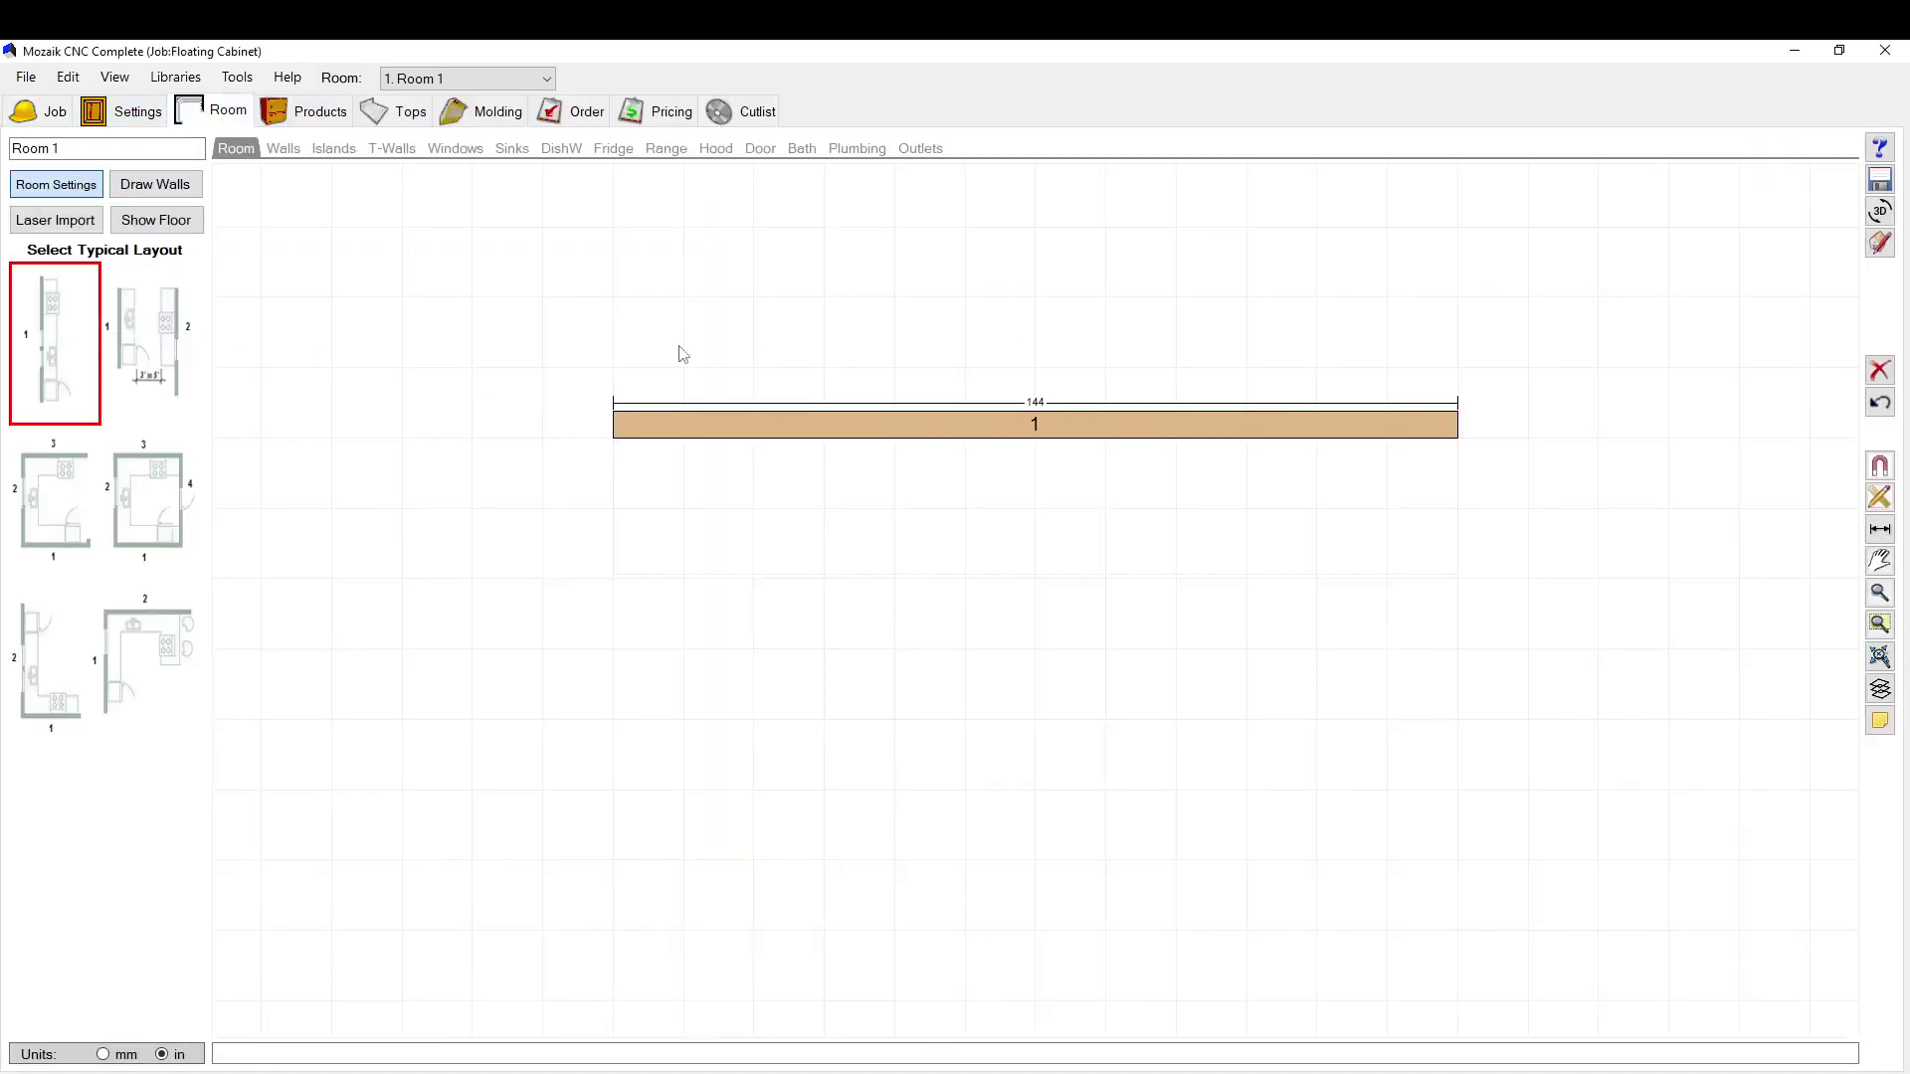
Step: Place a trial 1DR one-door base cabinet on the wall and slide it right
click(311, 112)
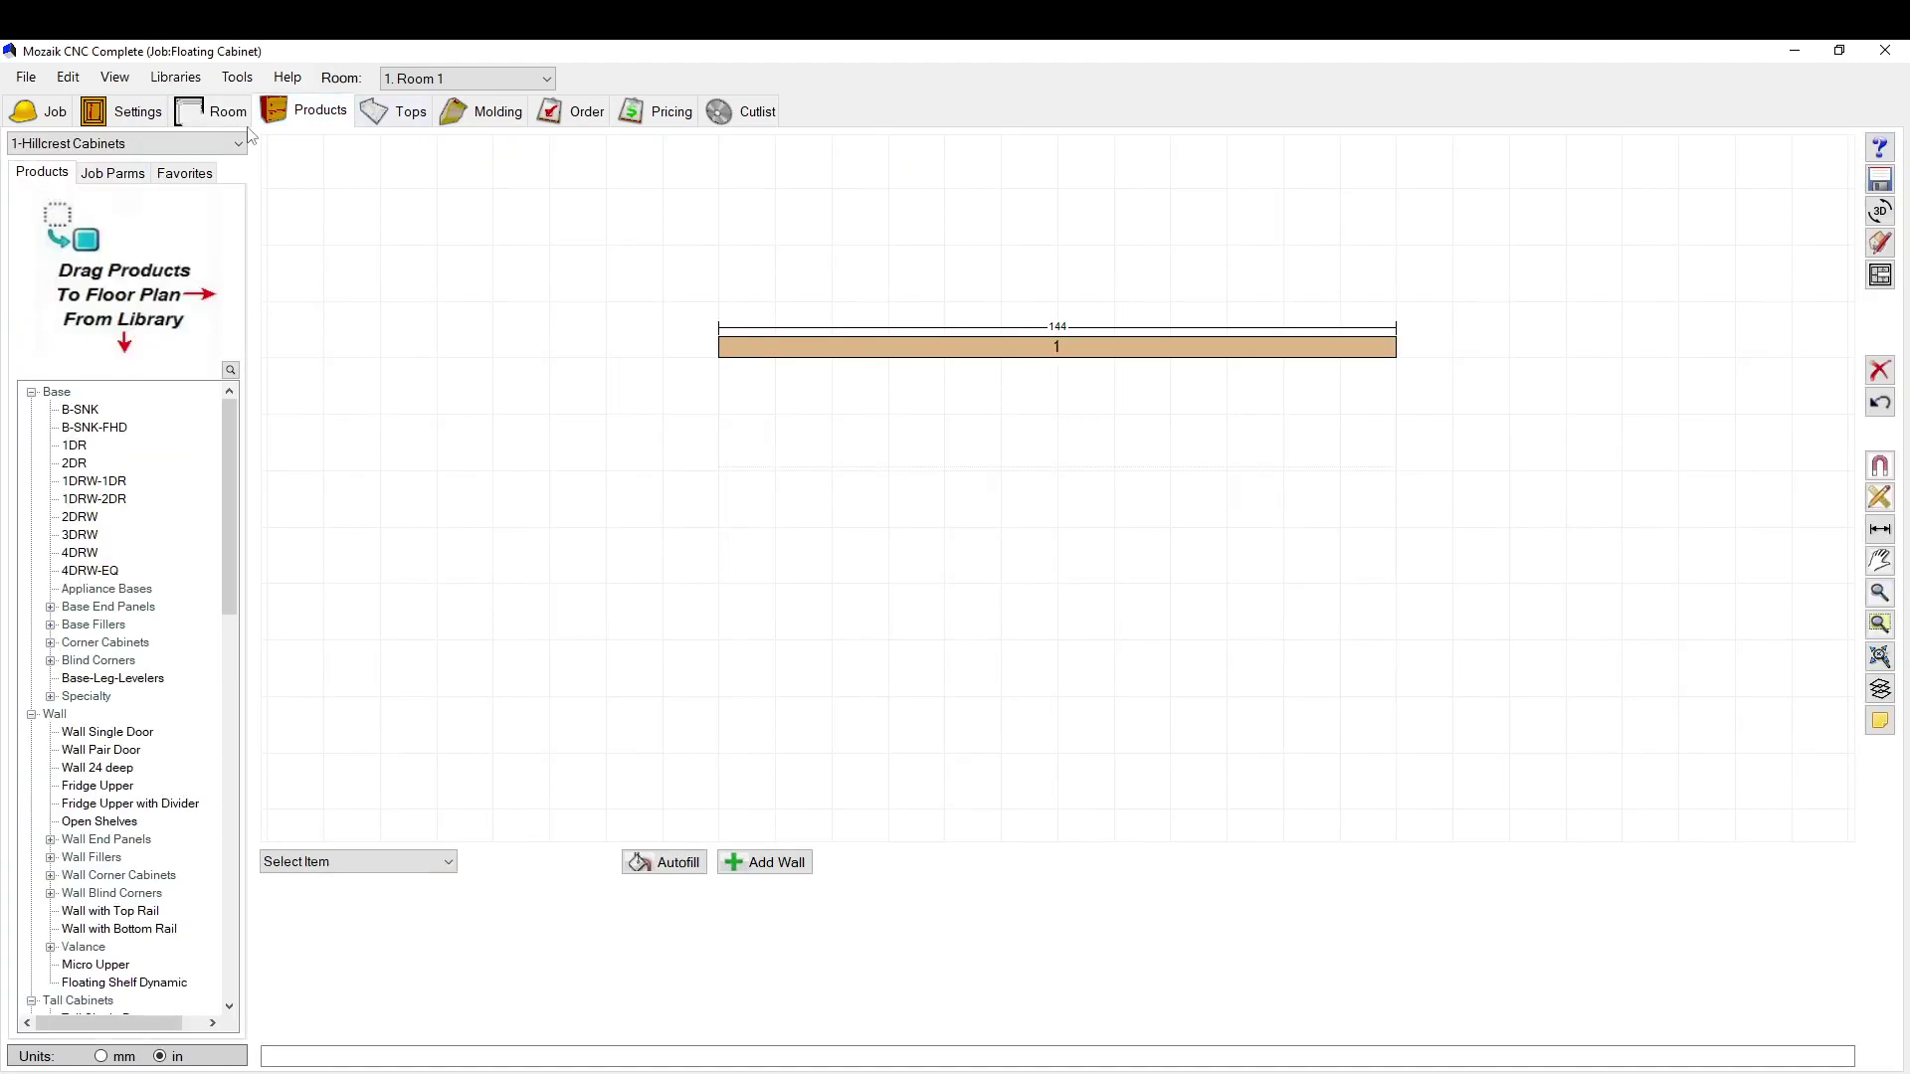
click(75, 447)
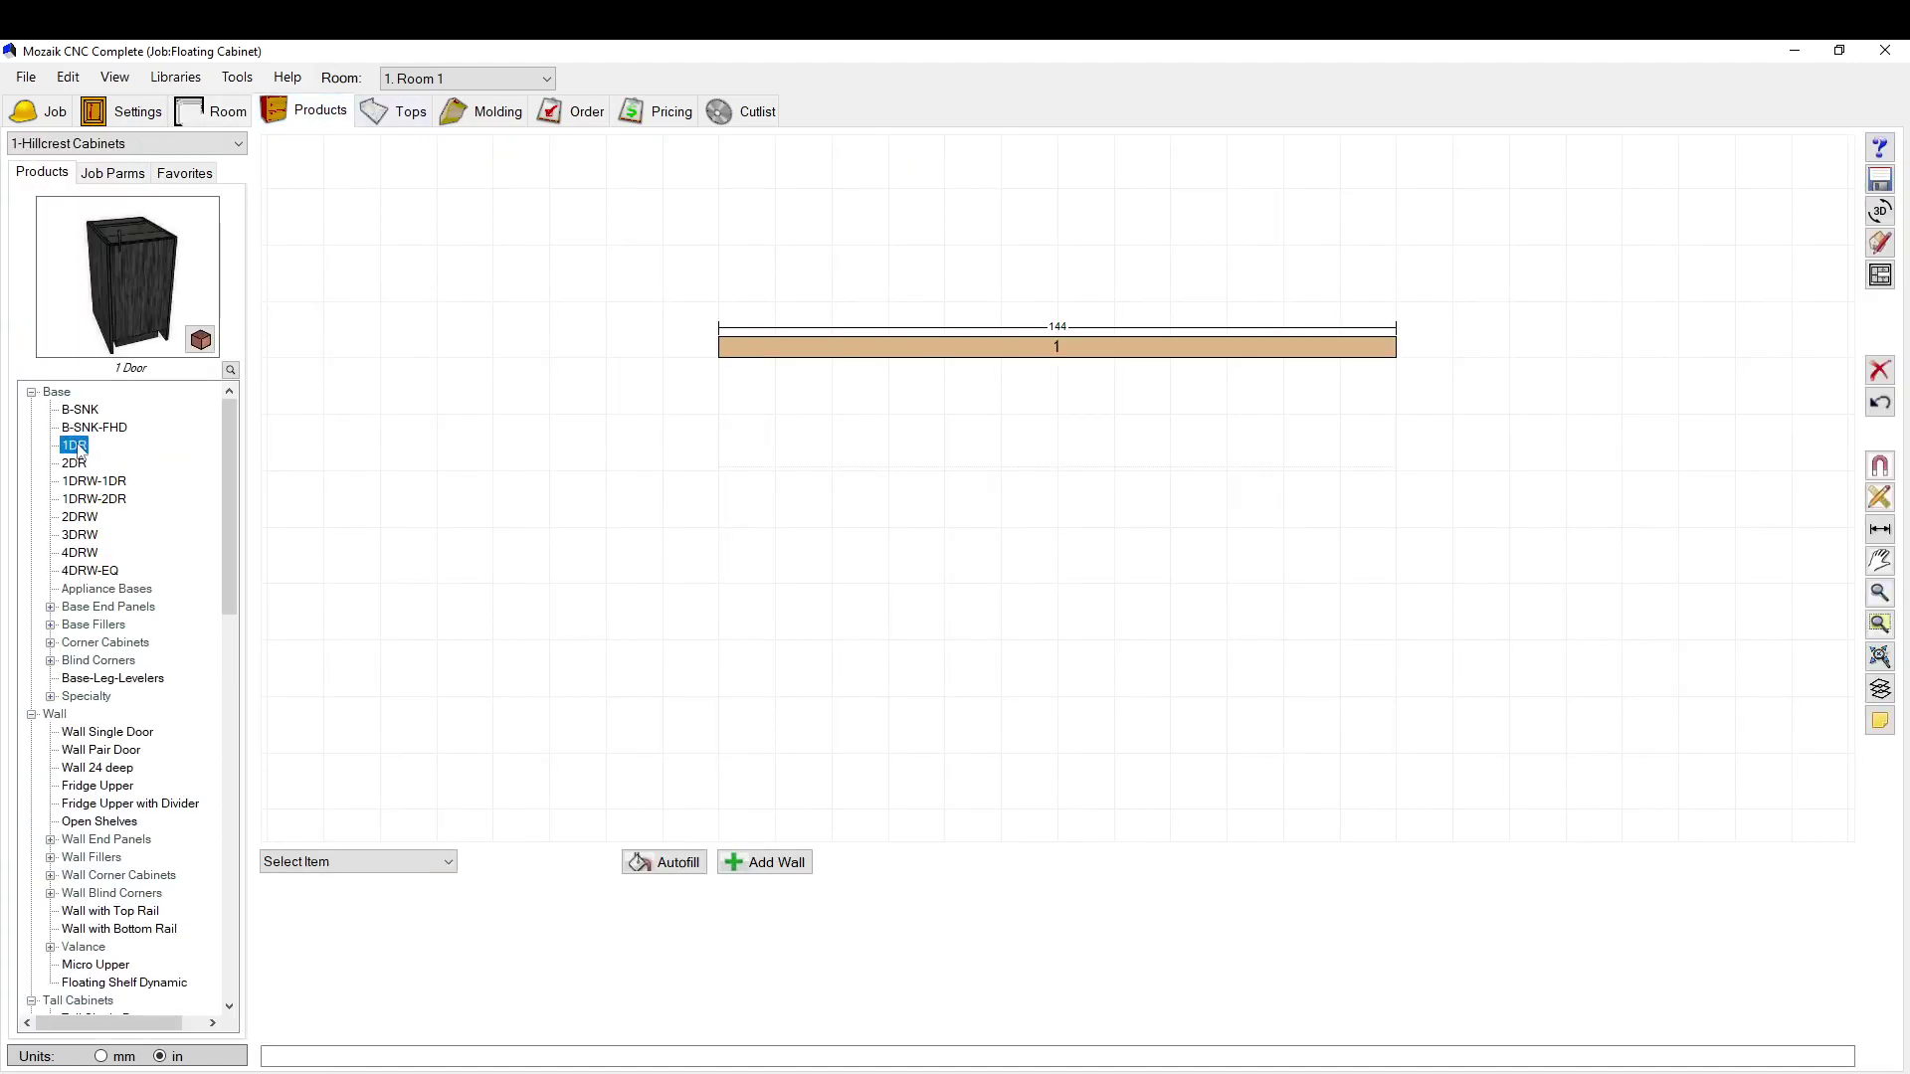
click(768, 411)
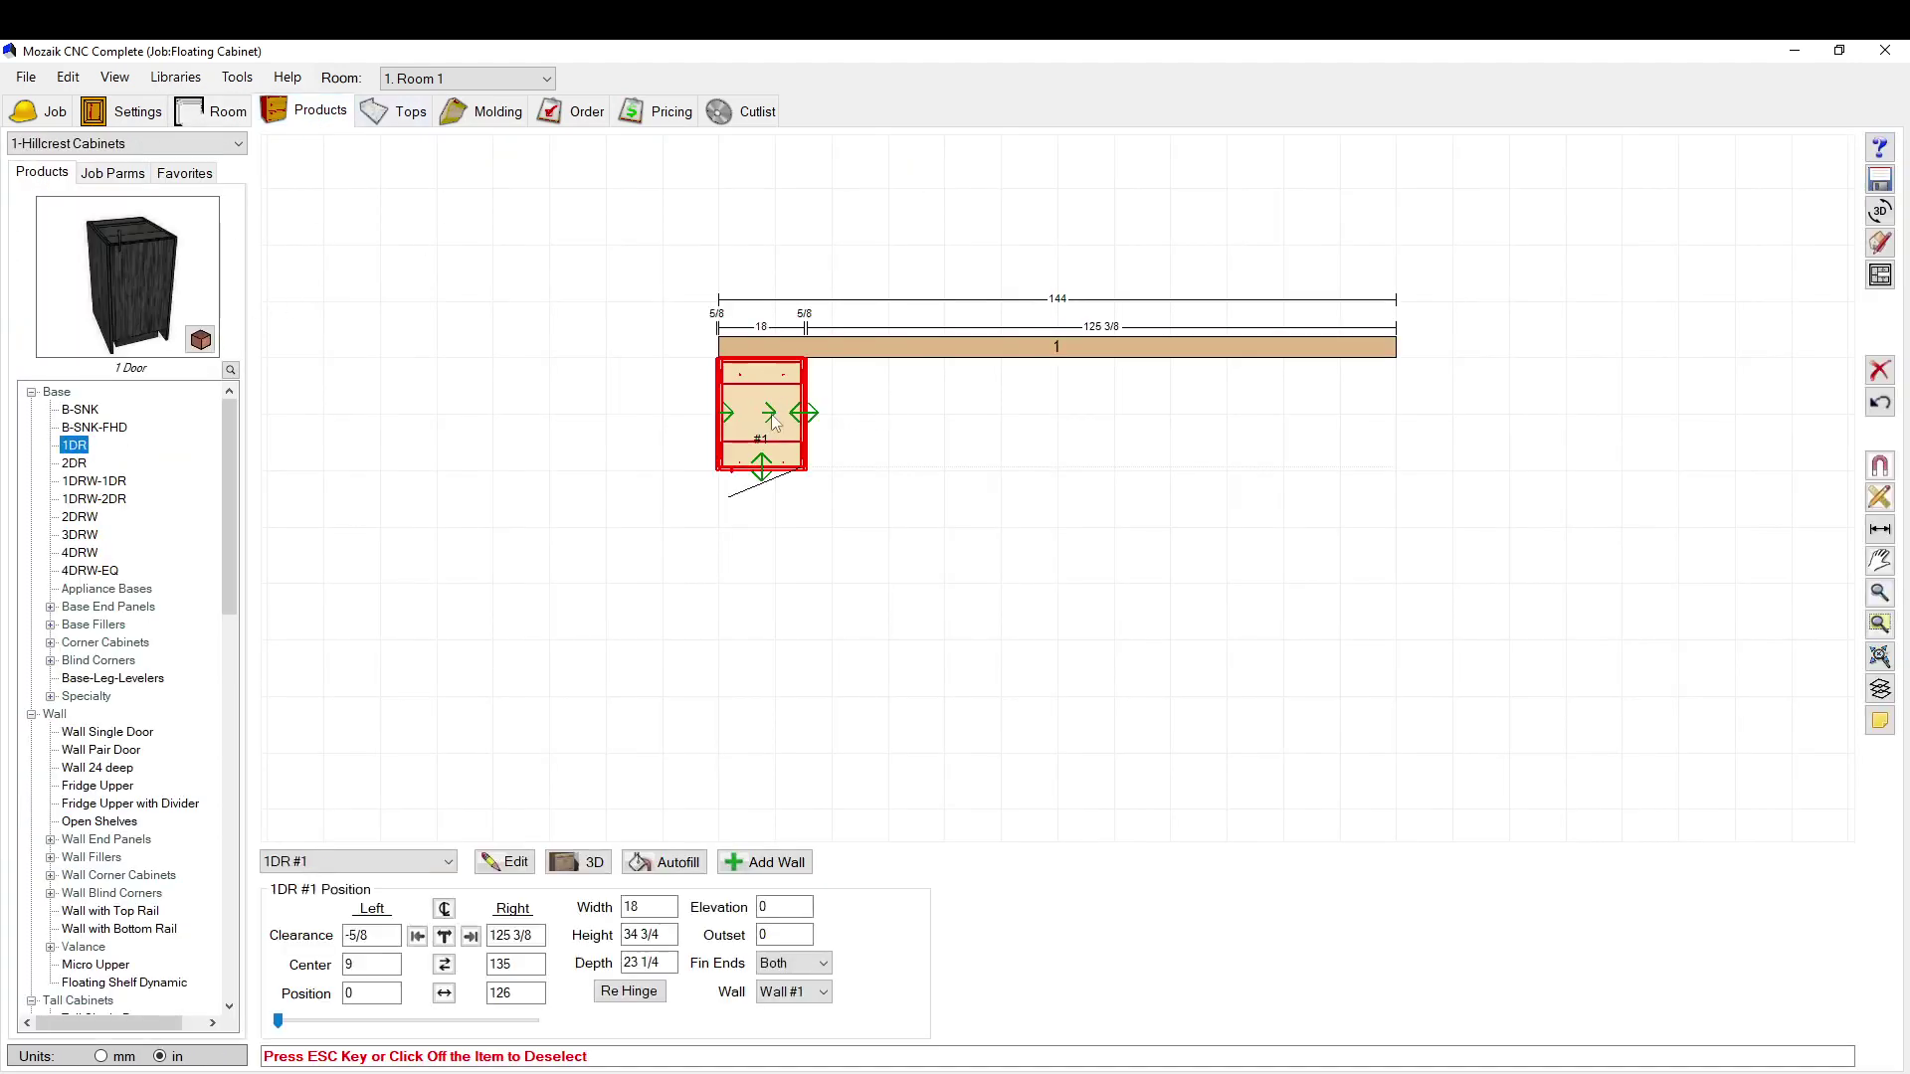
drag(776, 410, 1121, 422)
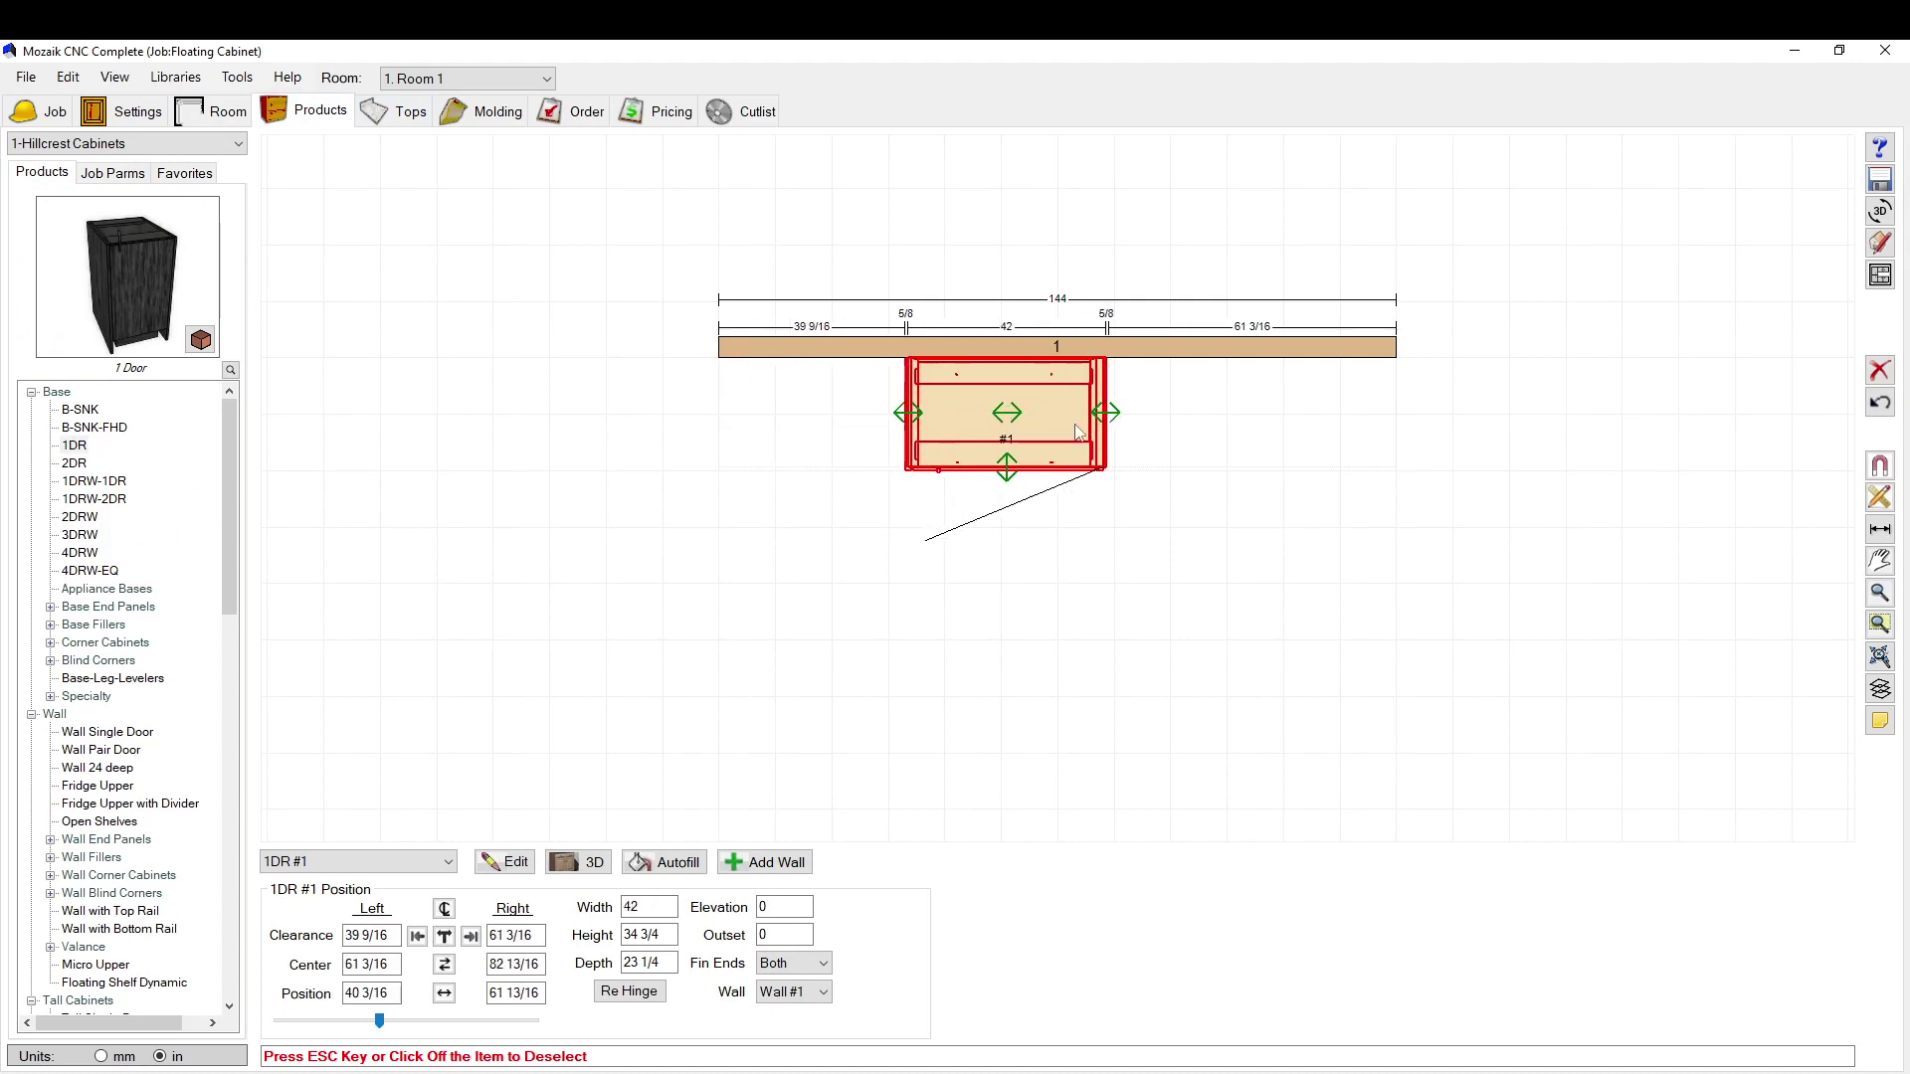
Step: Show Wall #1 in elevation and delete the 1DR cabinet from it
click(1257, 343)
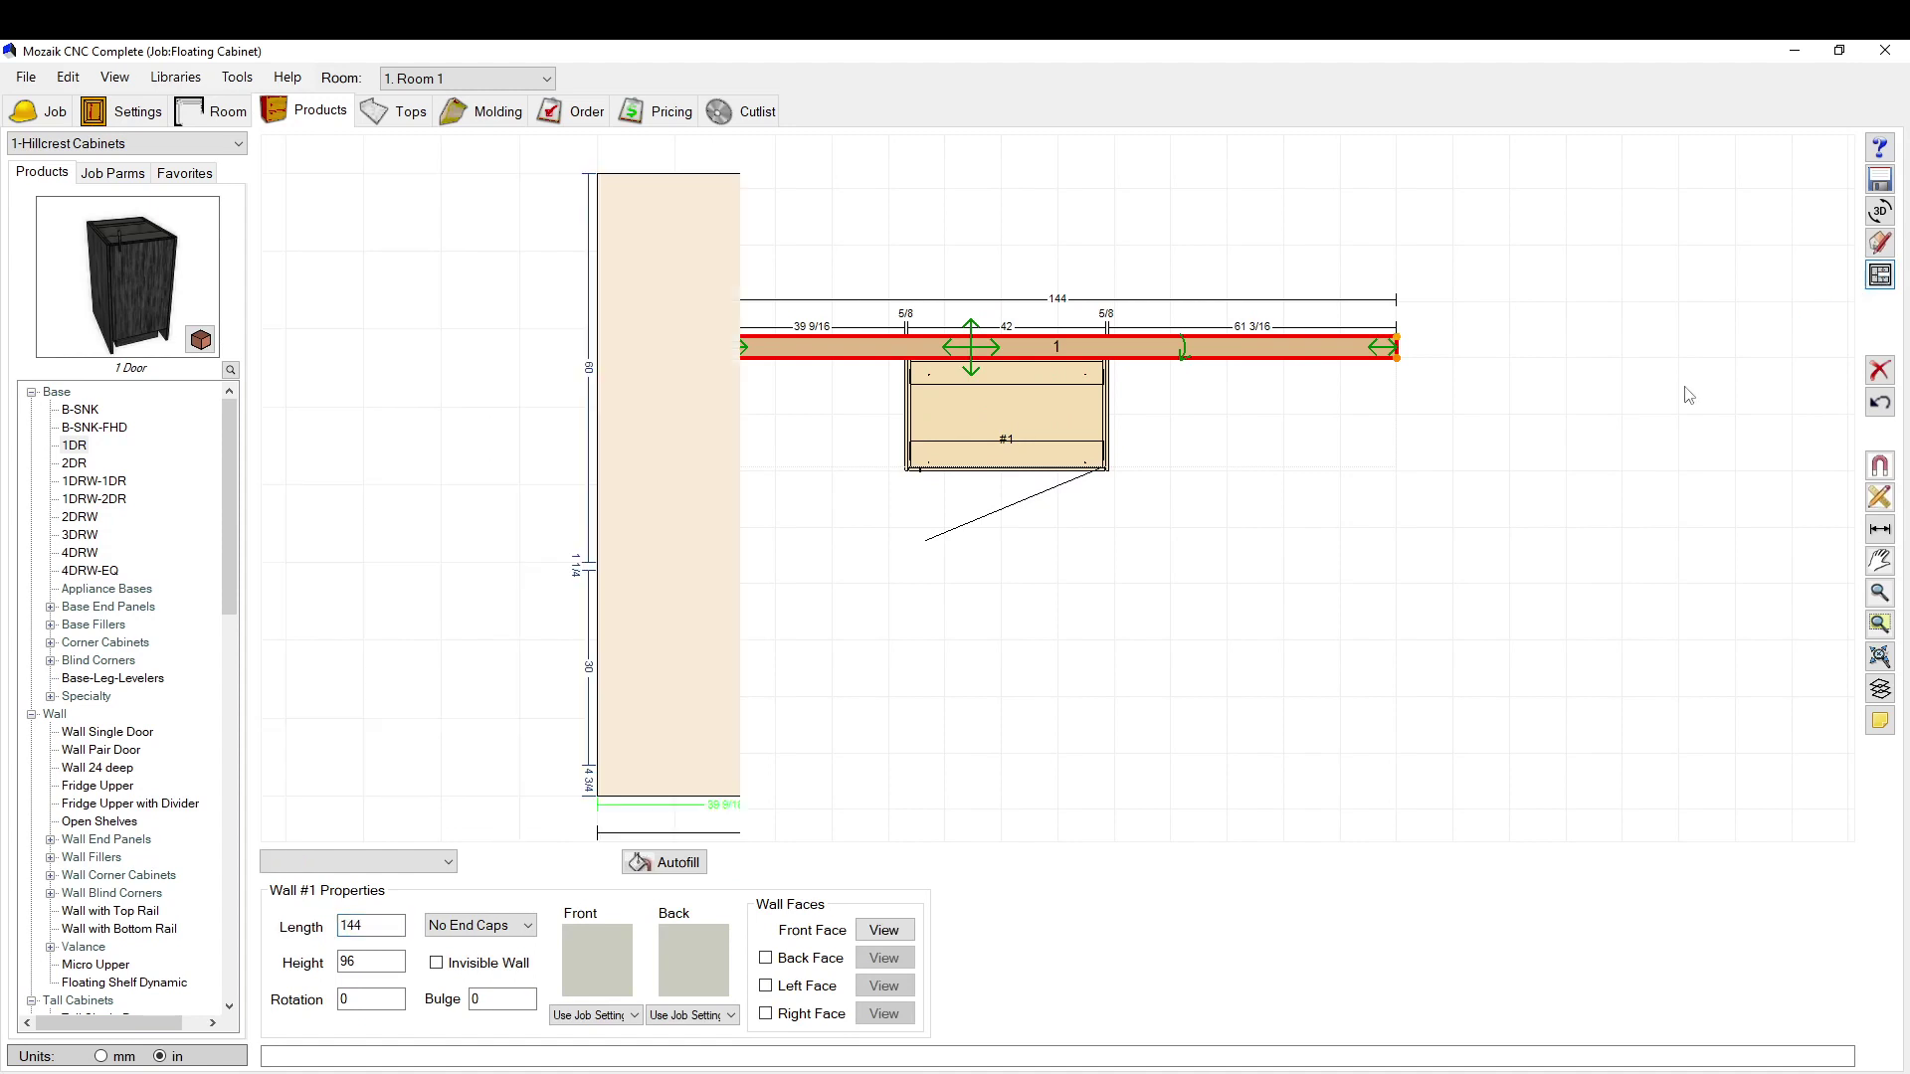
click(1881, 274)
click(993, 684)
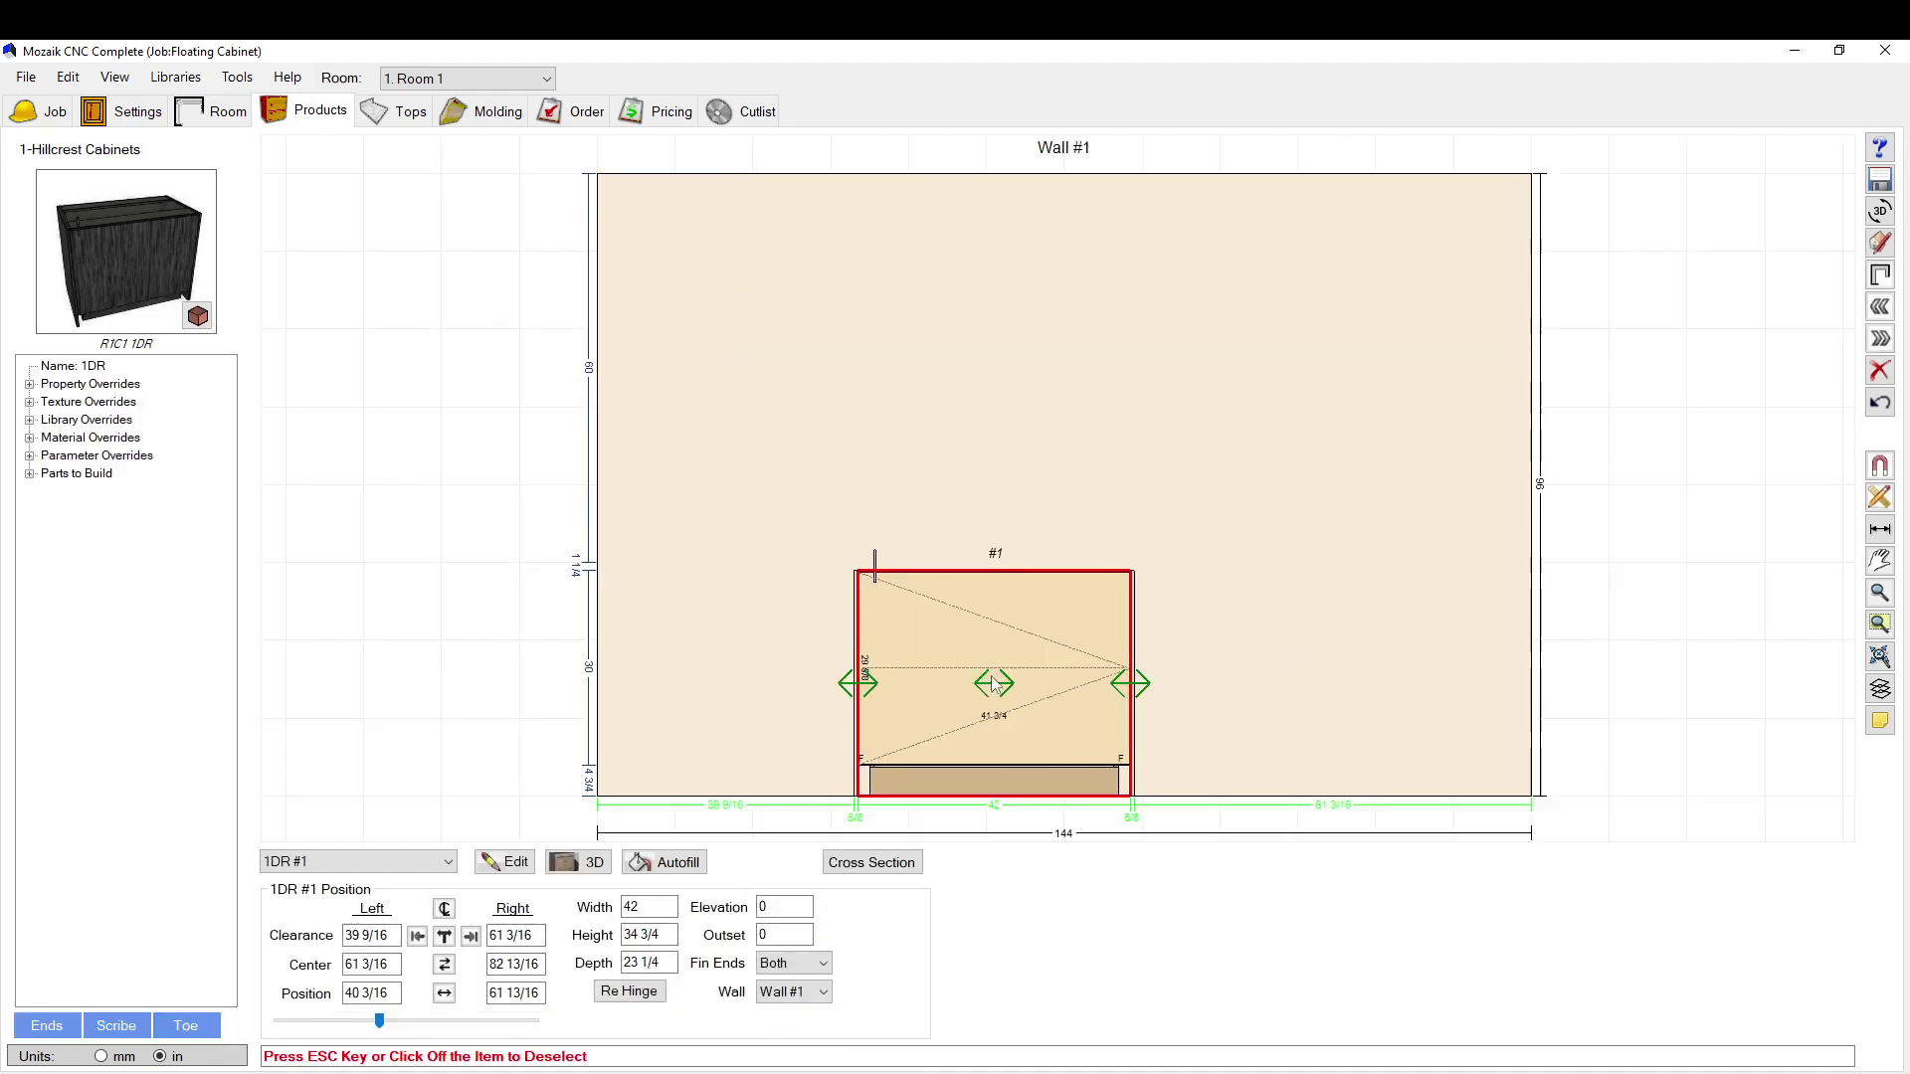
key(Delete)
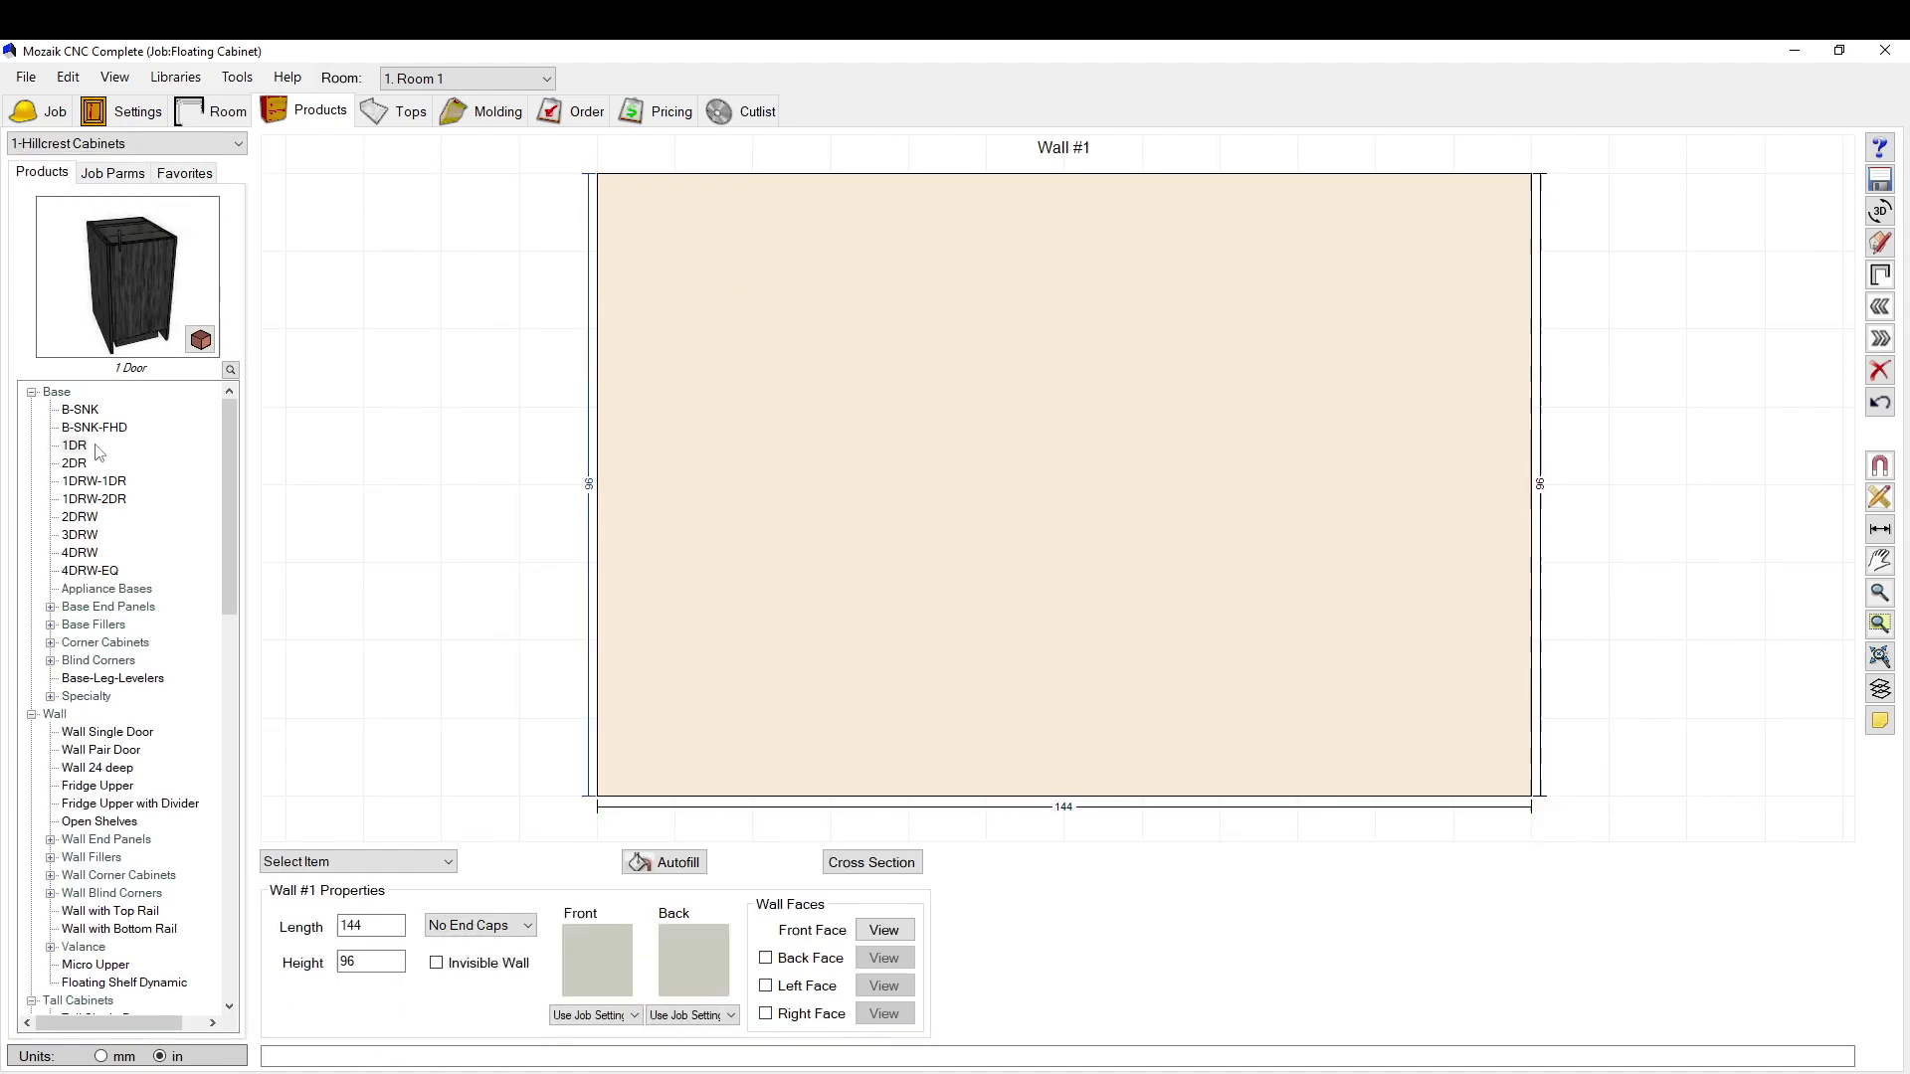
Step: Place a 3DRW cabinet on Wall #1 at 30 1/16 from the left, widened to 44 inches
click(80, 535)
click(1012, 617)
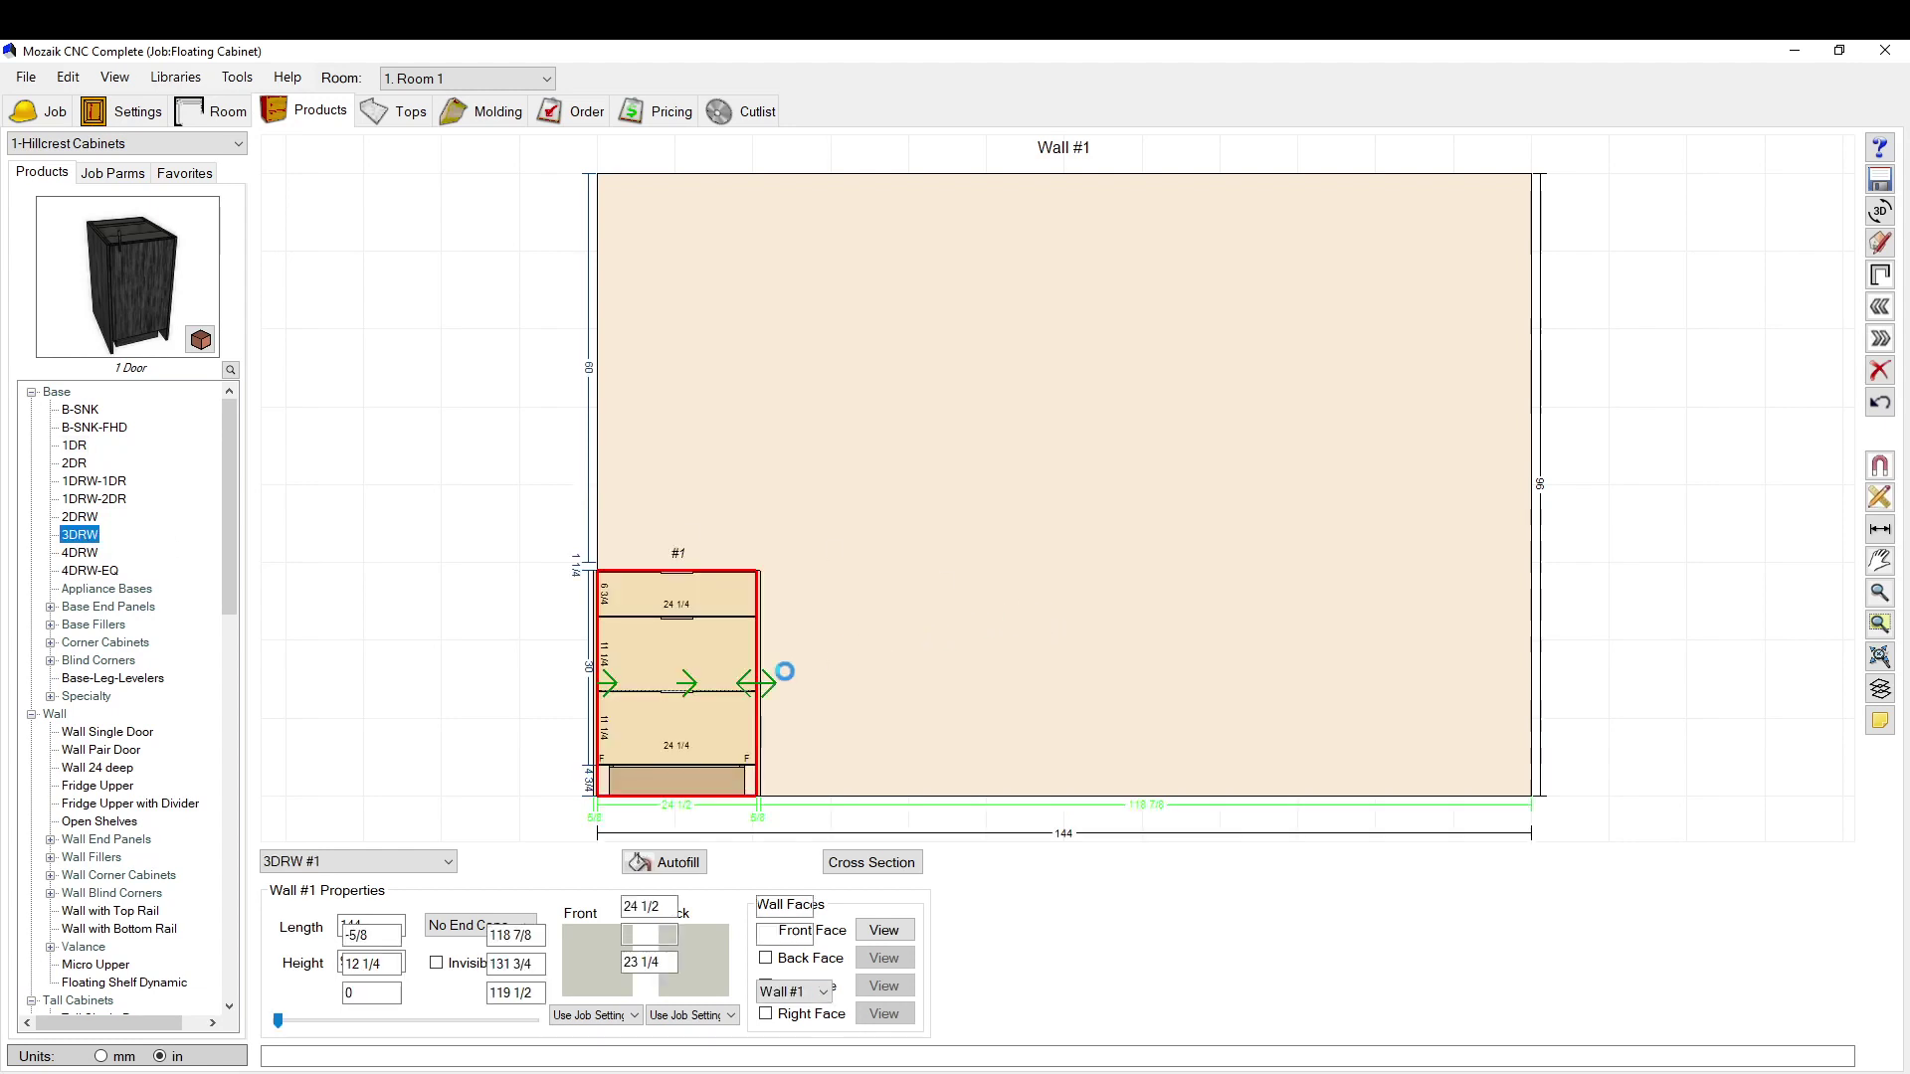
drag(680, 688, 1082, 692)
scroll(1047, 732, up, 2)
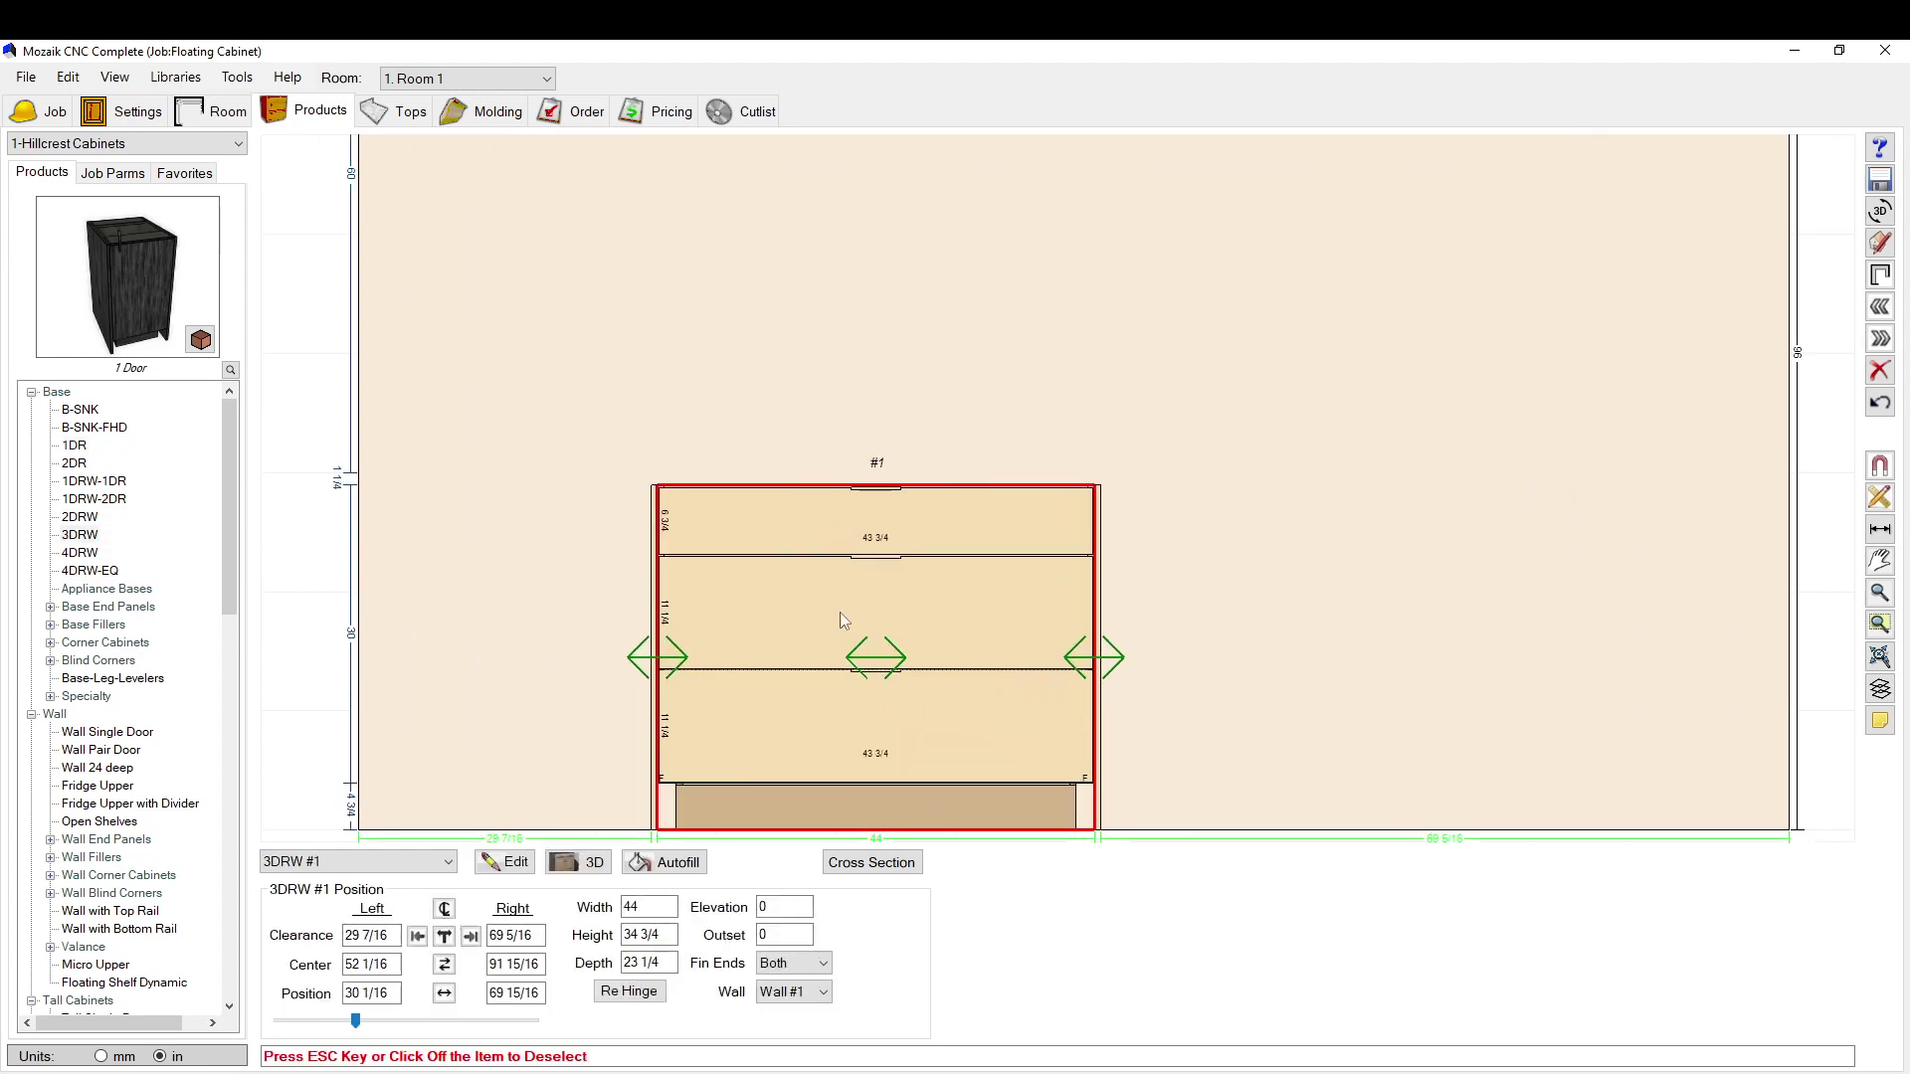
scroll(856, 702, up, 1)
scroll(677, 816, down, 2)
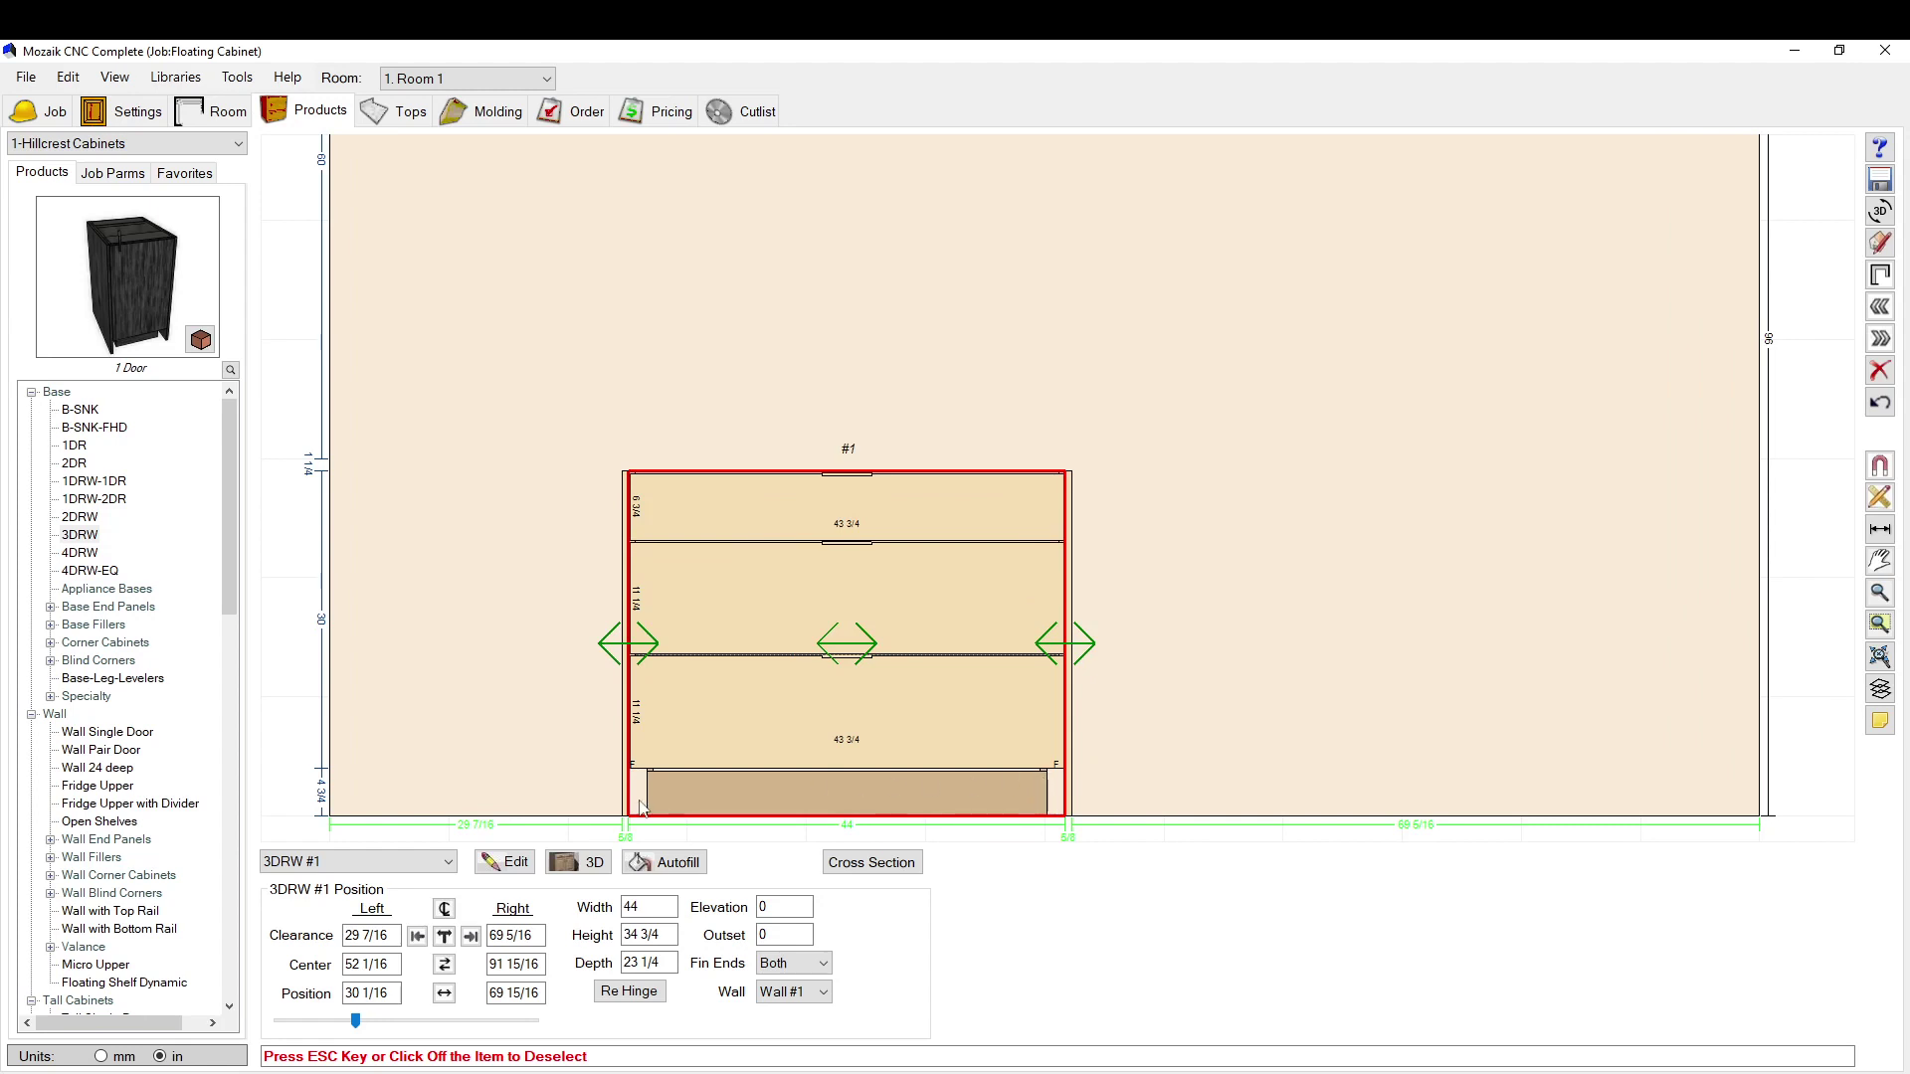
Step: Uncheck Front Toe in the 3DRW's Parts to Build and close the Product Editor
double_click(720, 619)
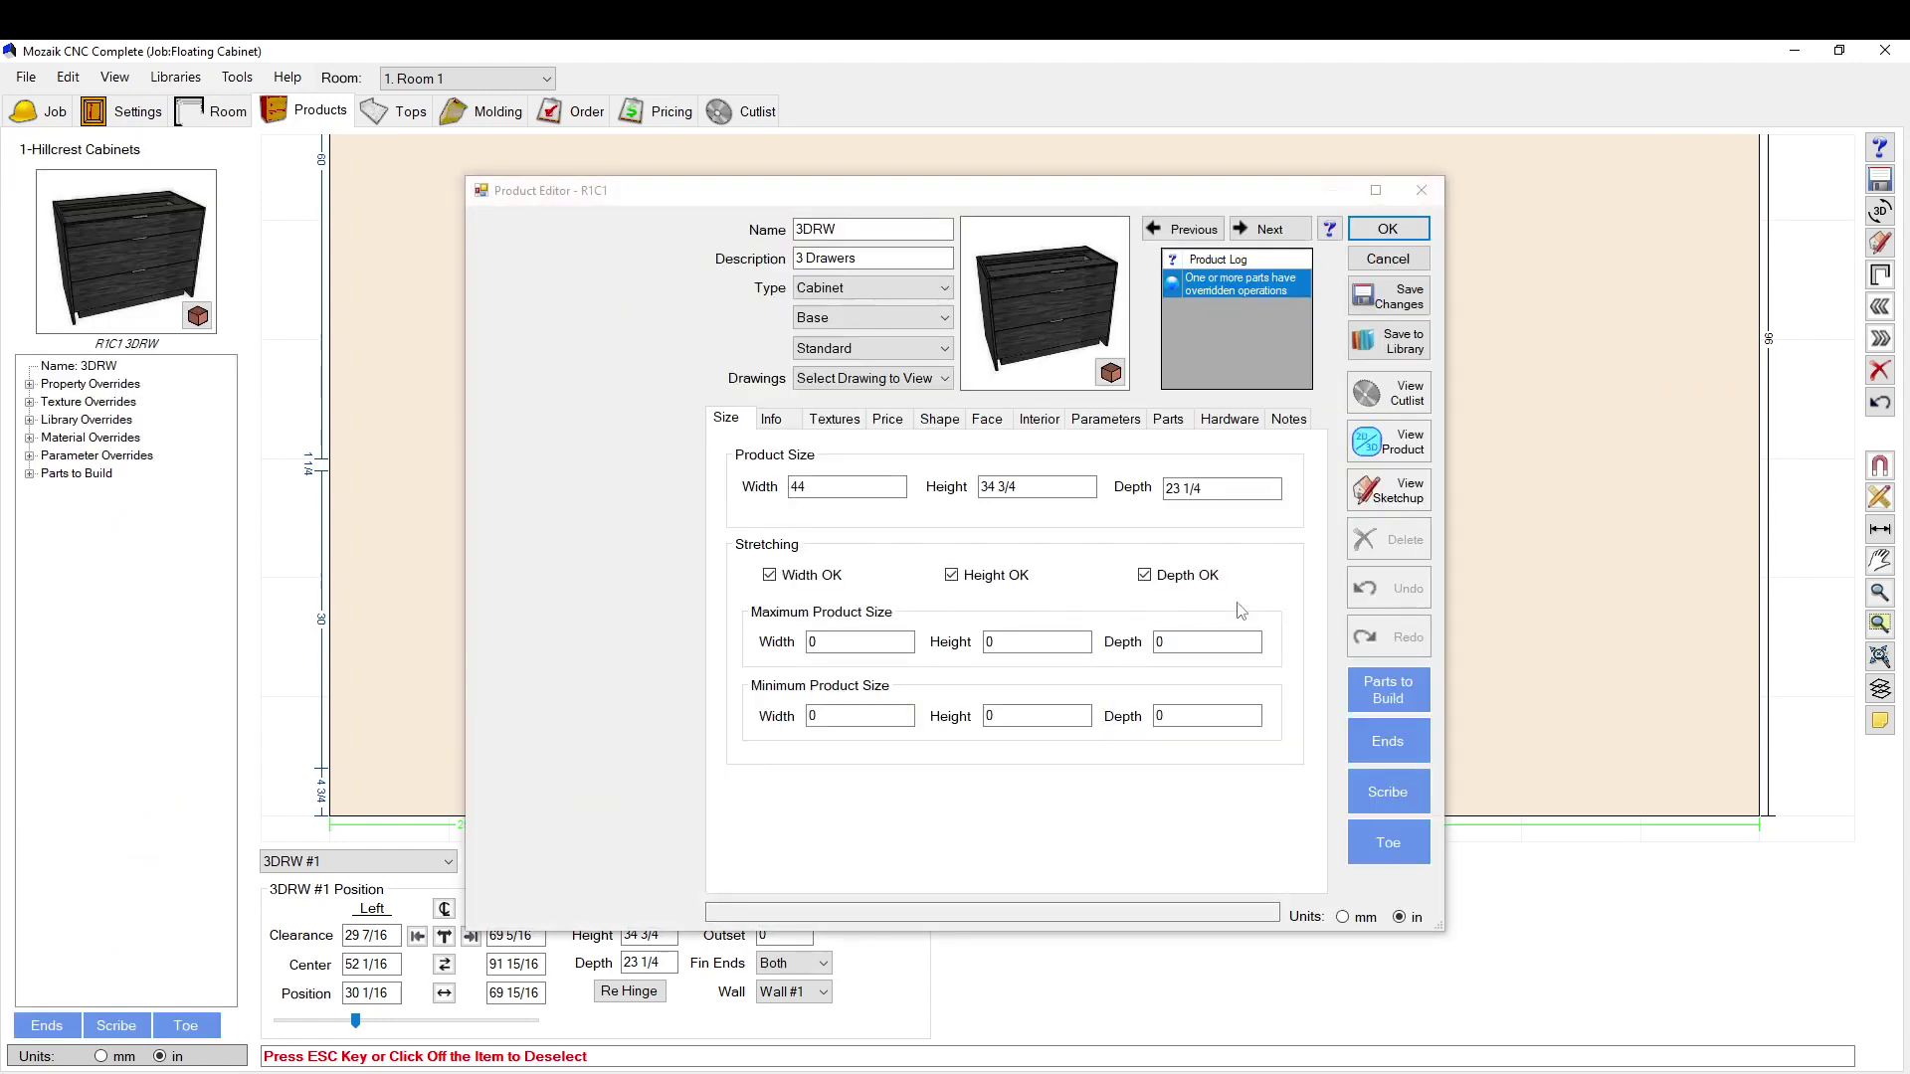
click(1397, 698)
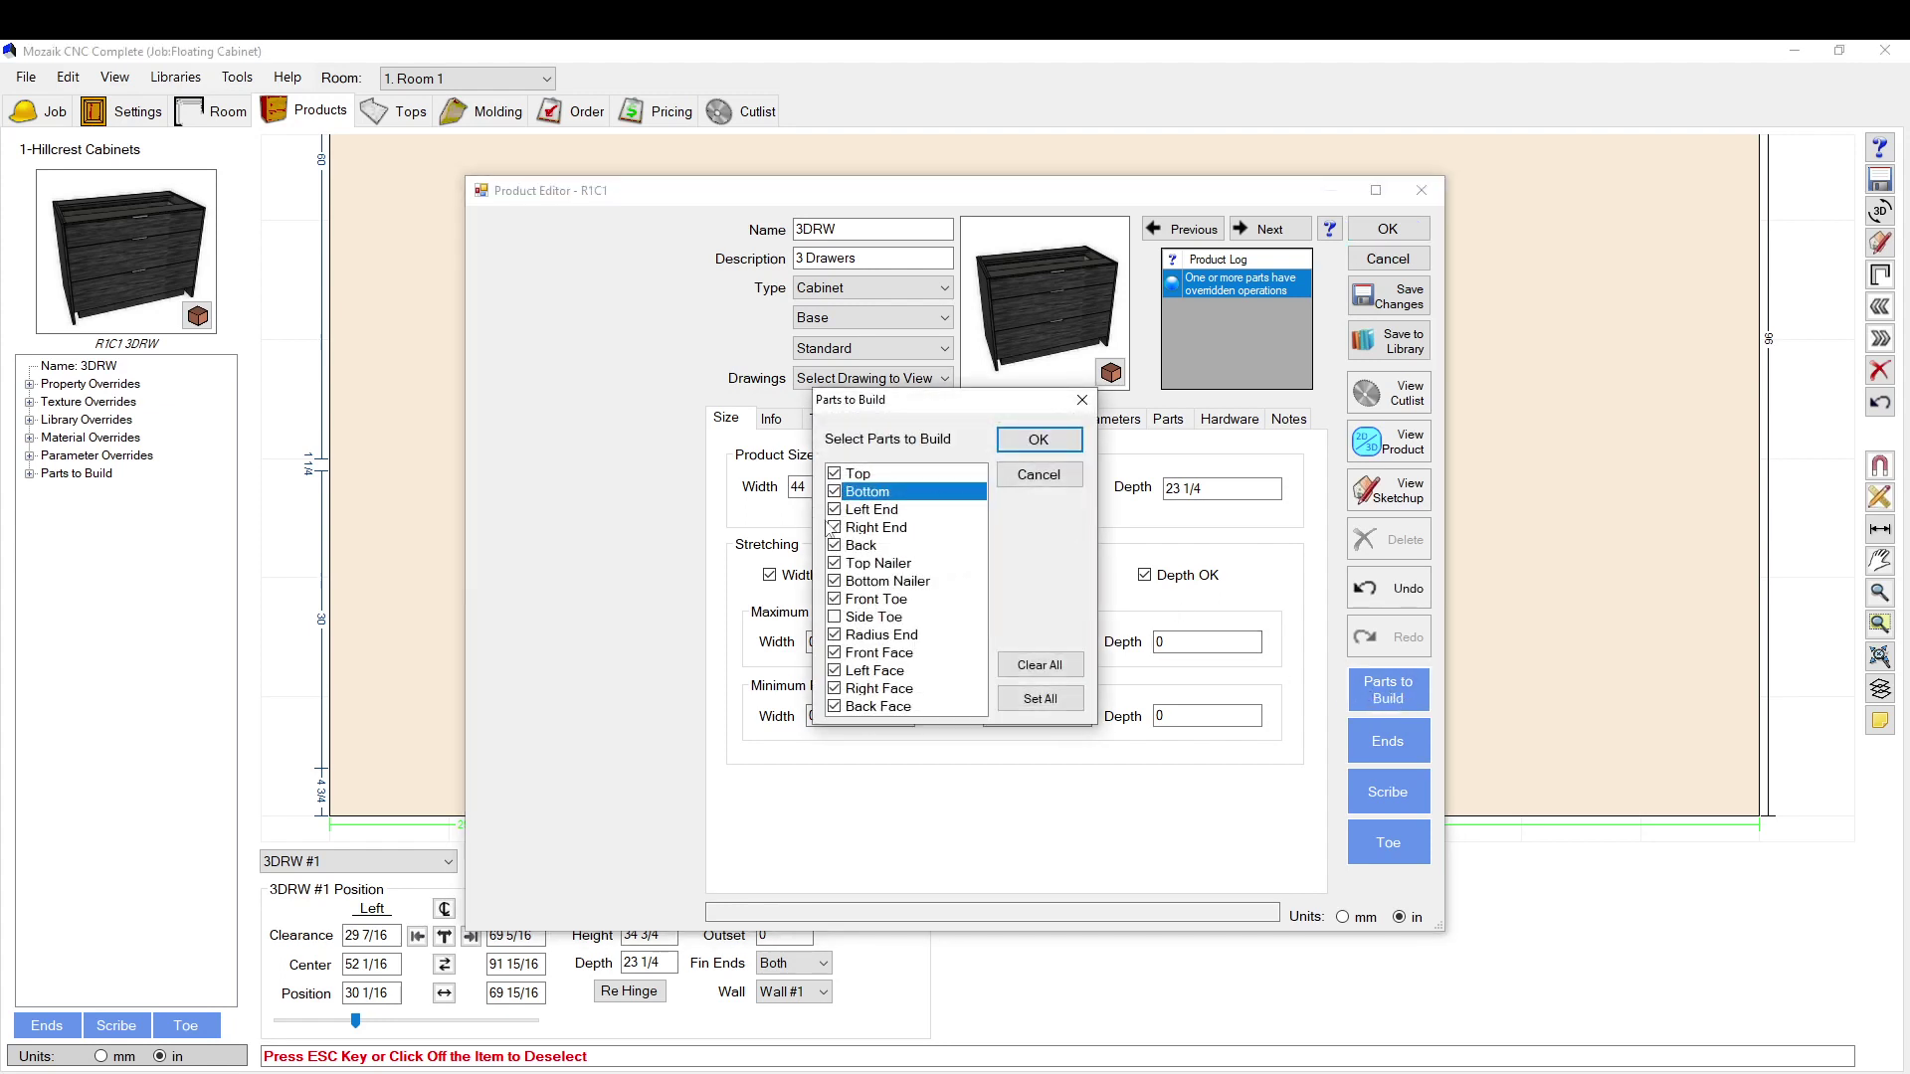
click(836, 599)
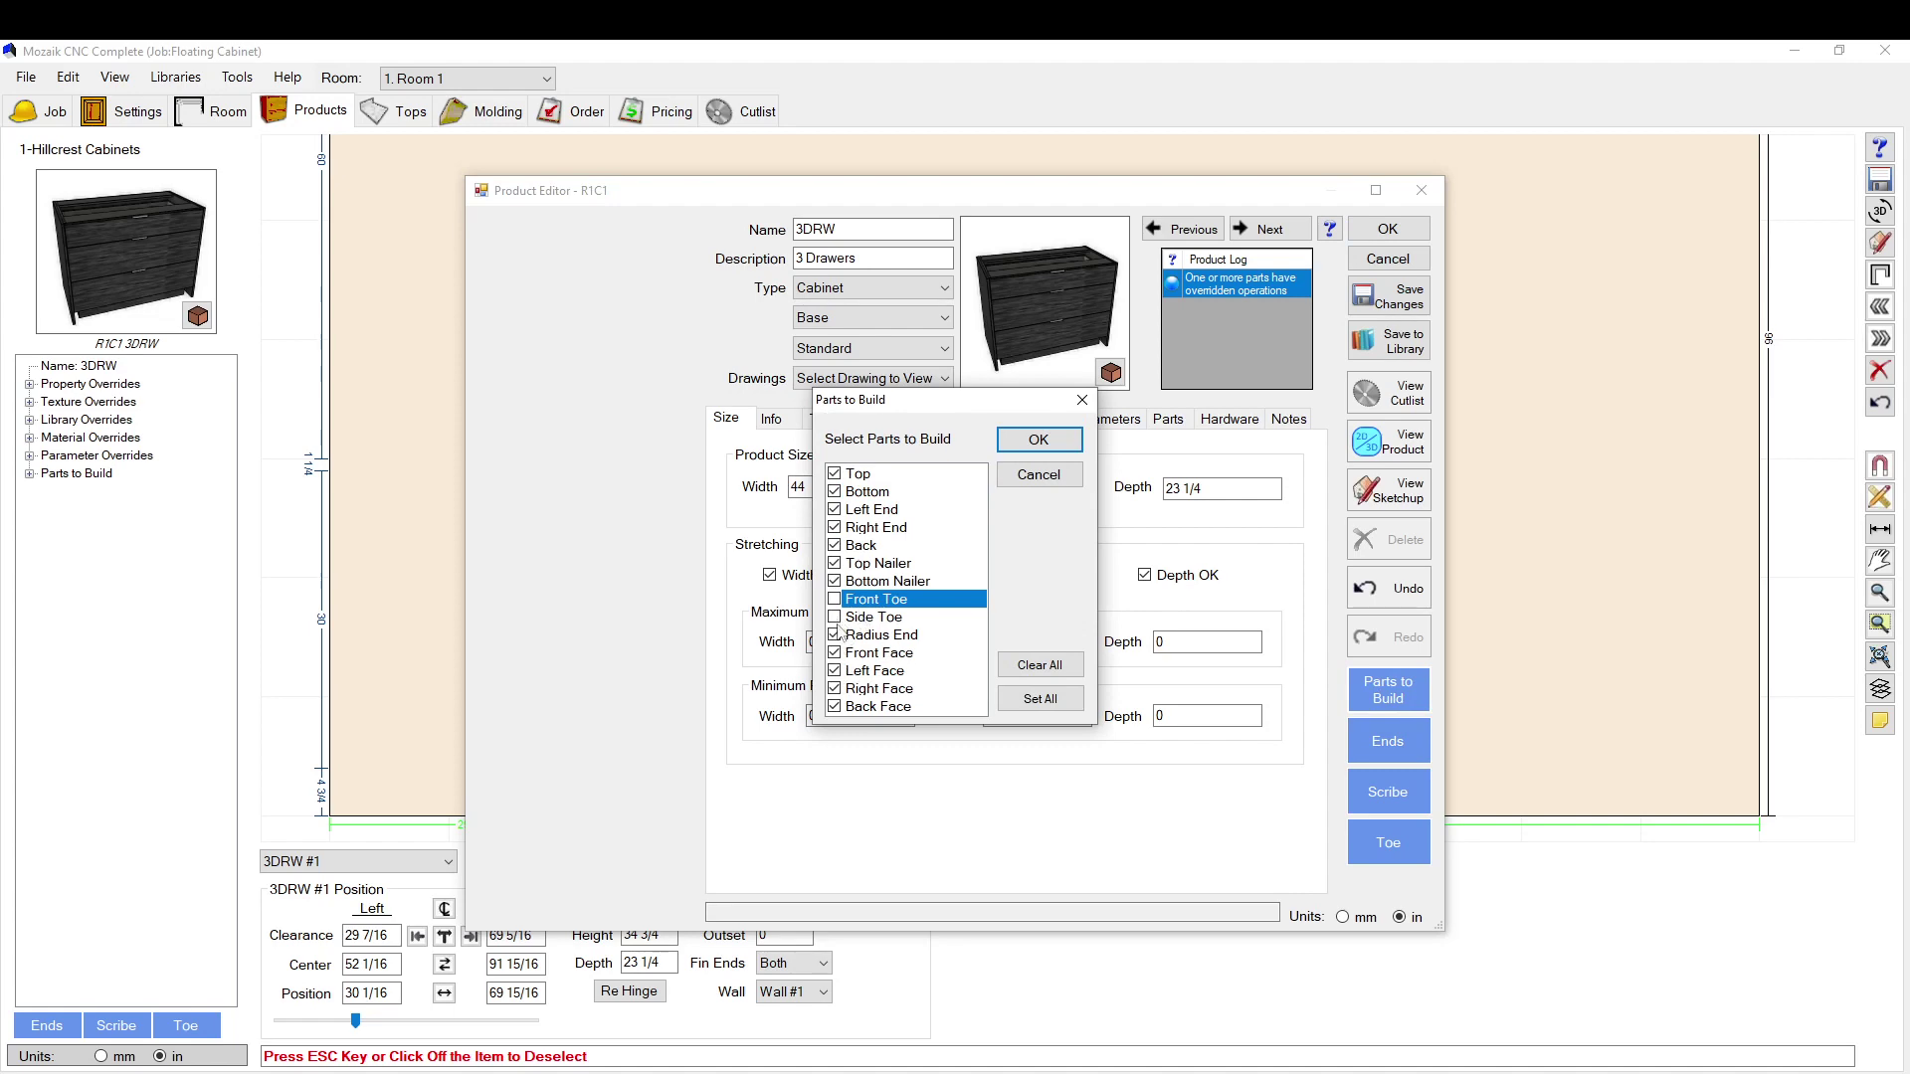
click(1037, 439)
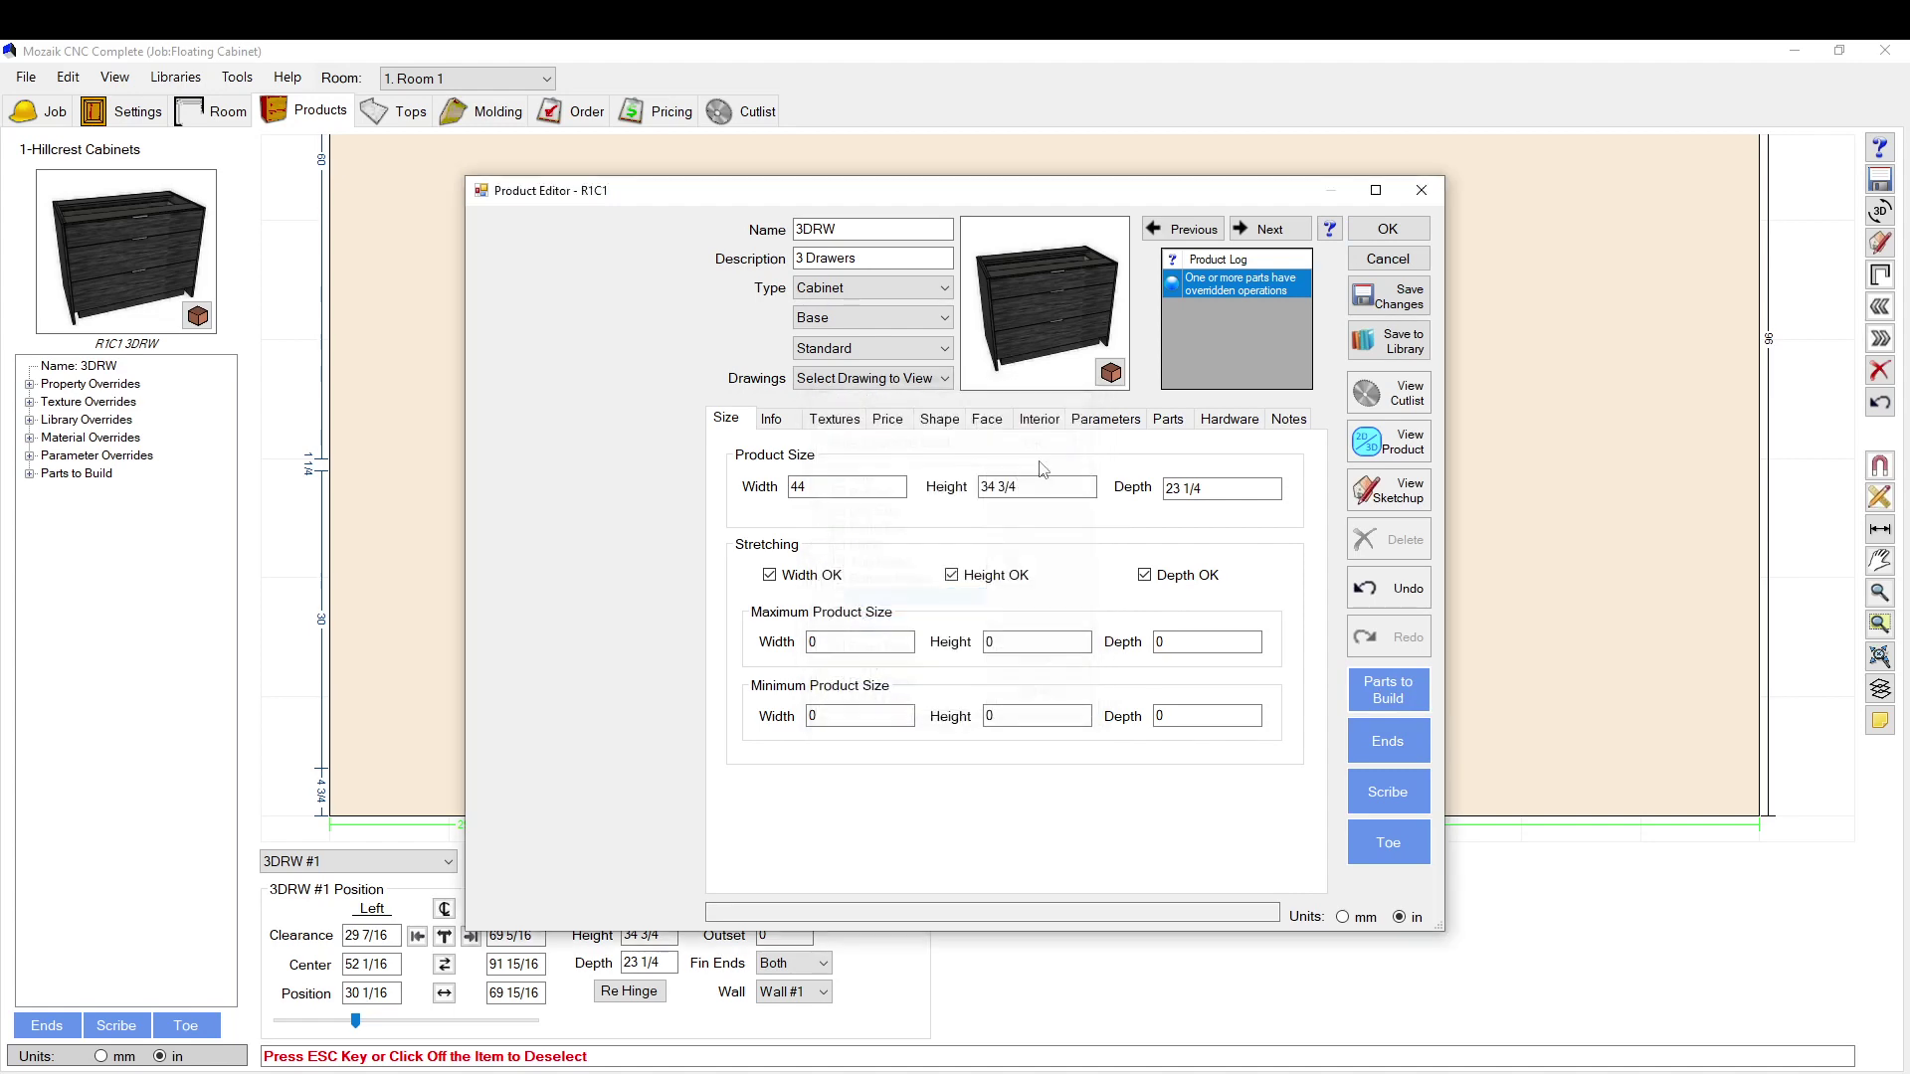
click(1389, 229)
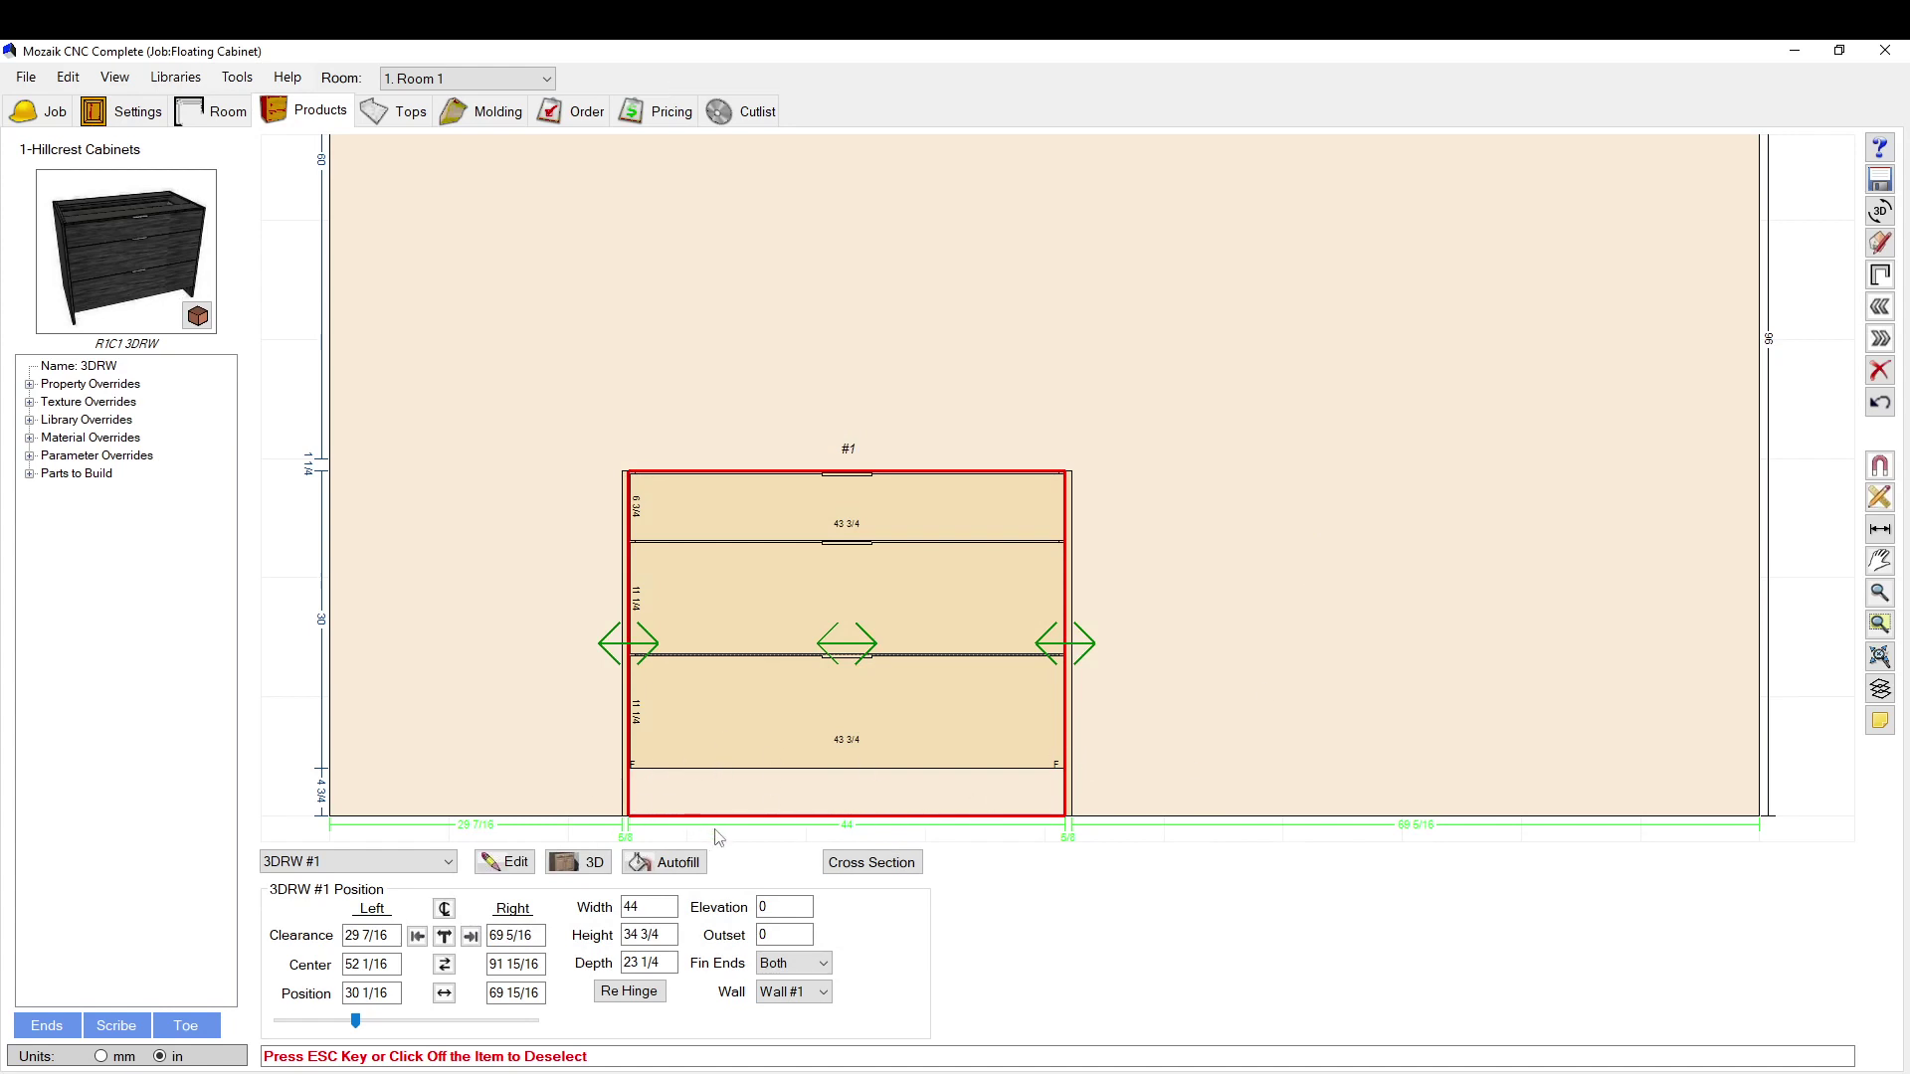
Step: Override the 3DRW's Doors for All Finished Ends to No Doors and apply
double_click(845, 642)
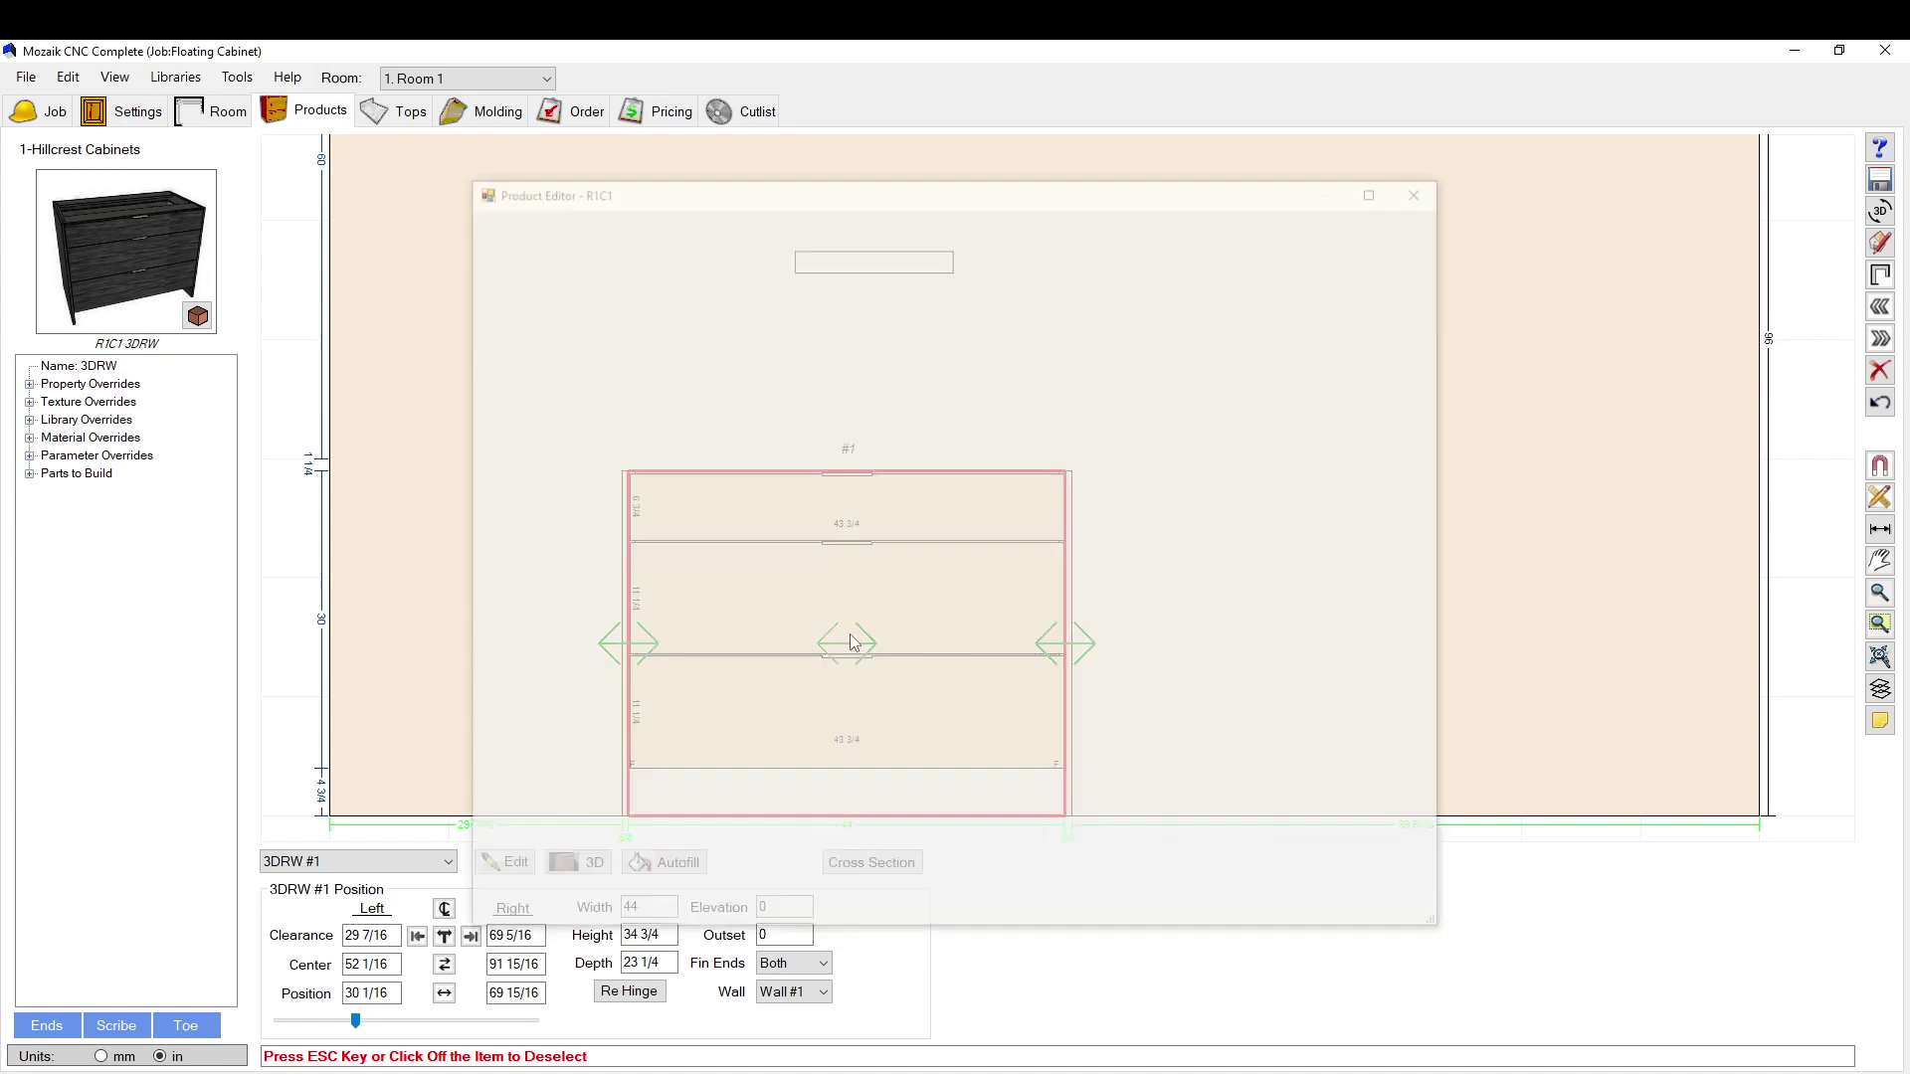
click(983, 421)
click(939, 419)
click(756, 583)
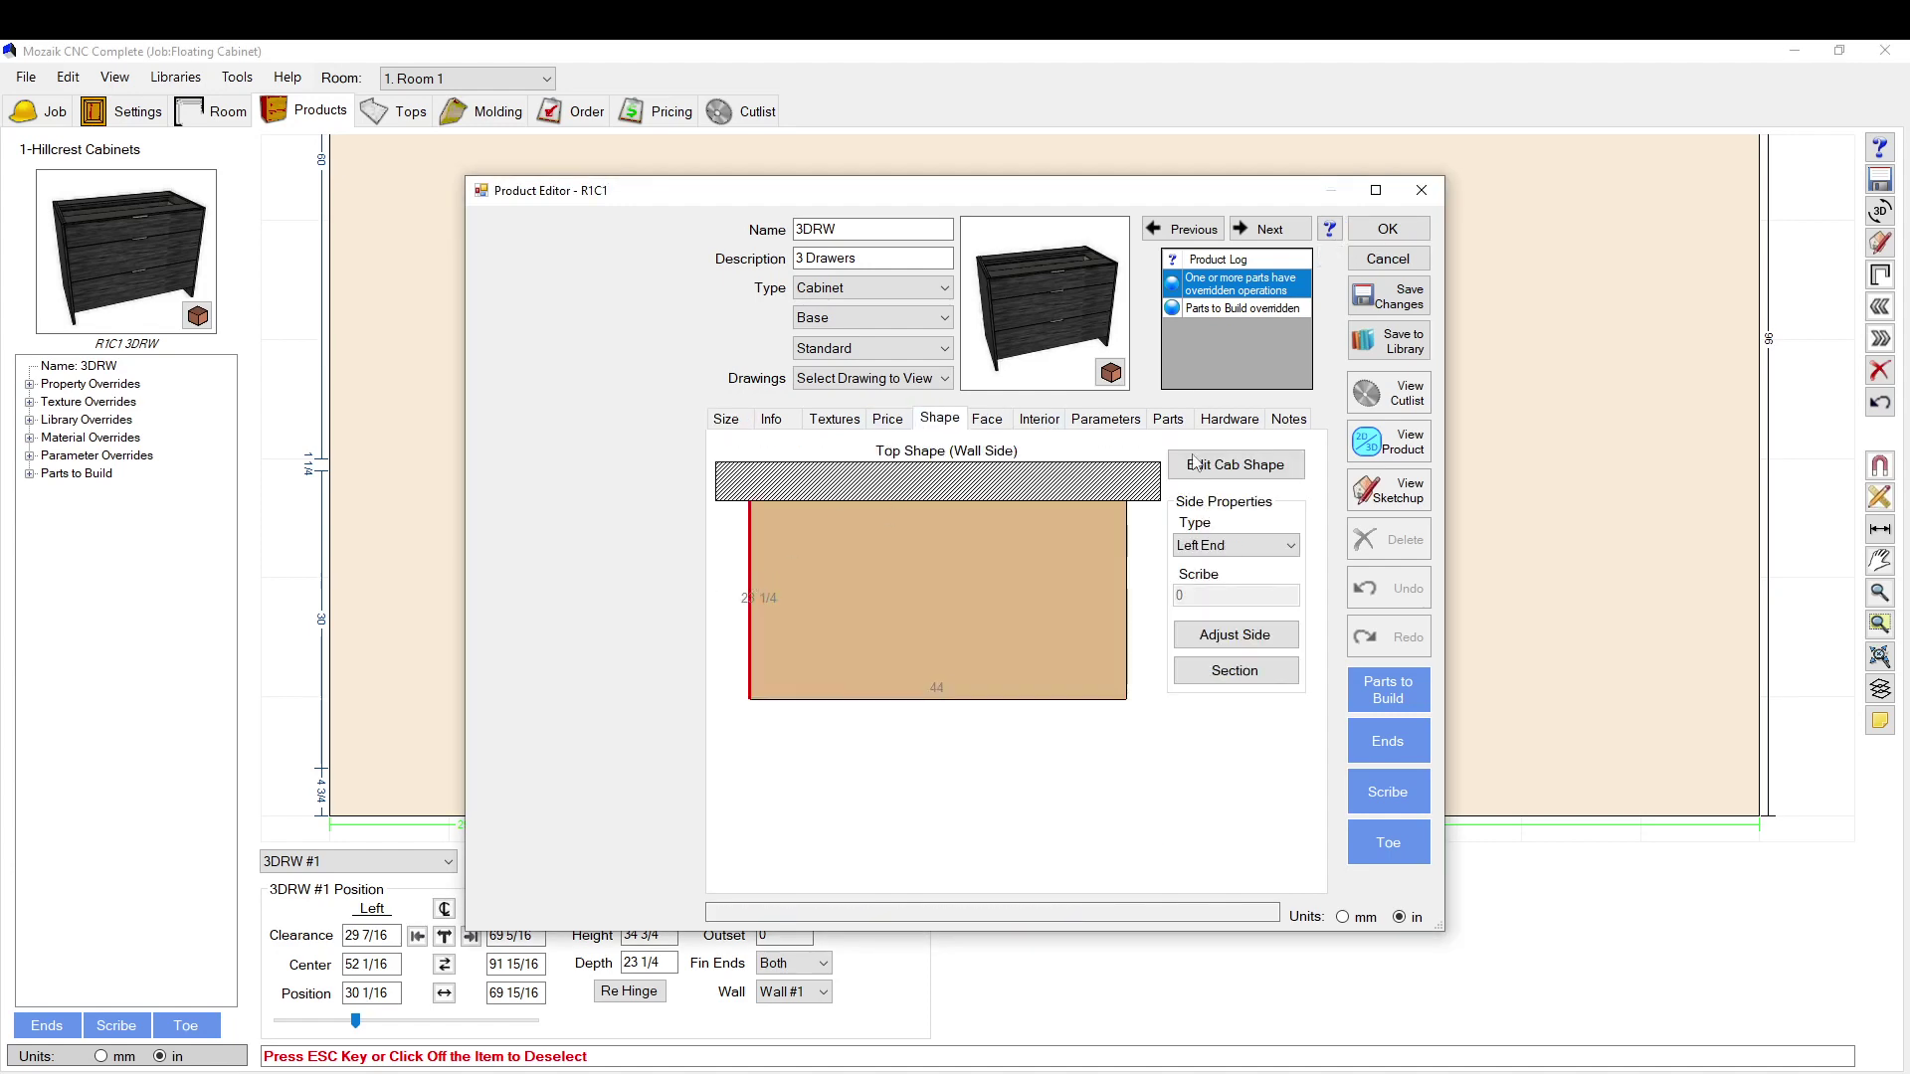
click(1104, 419)
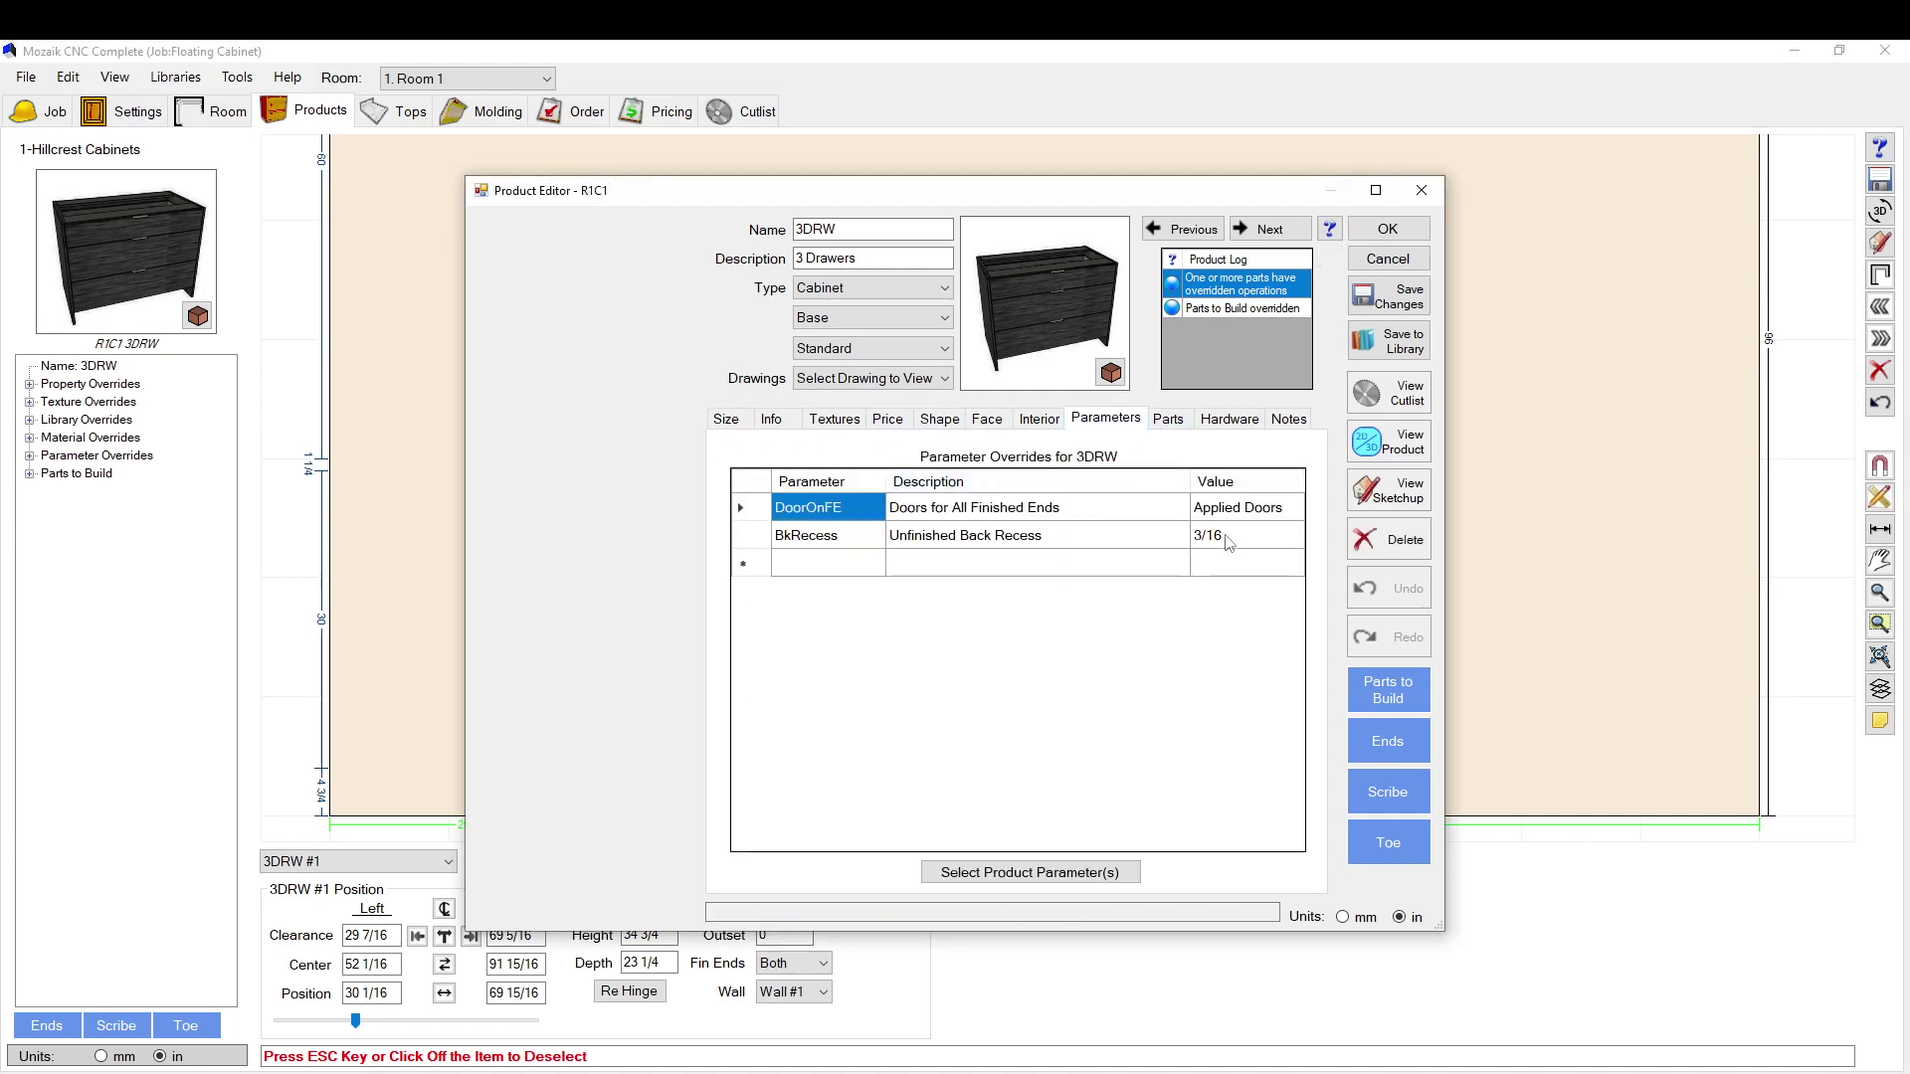
click(1237, 508)
click(1278, 546)
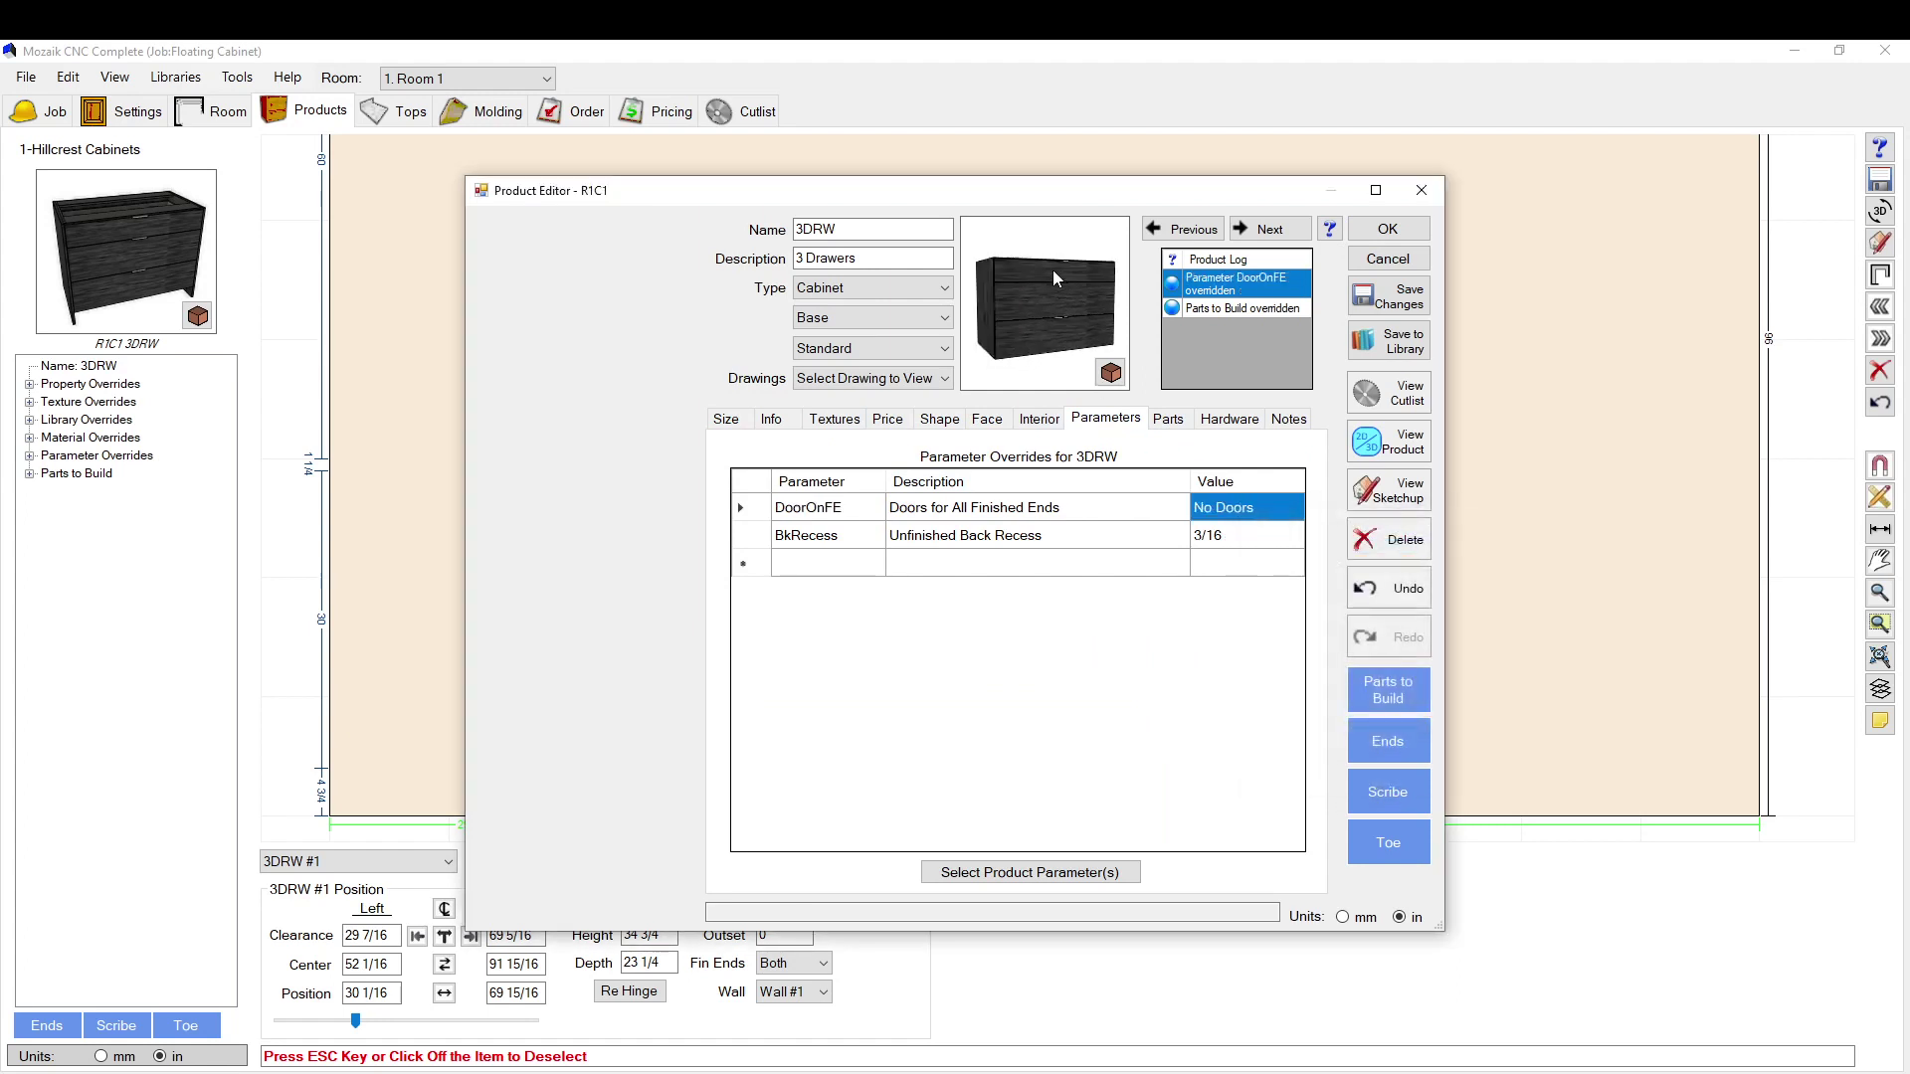
click(1388, 229)
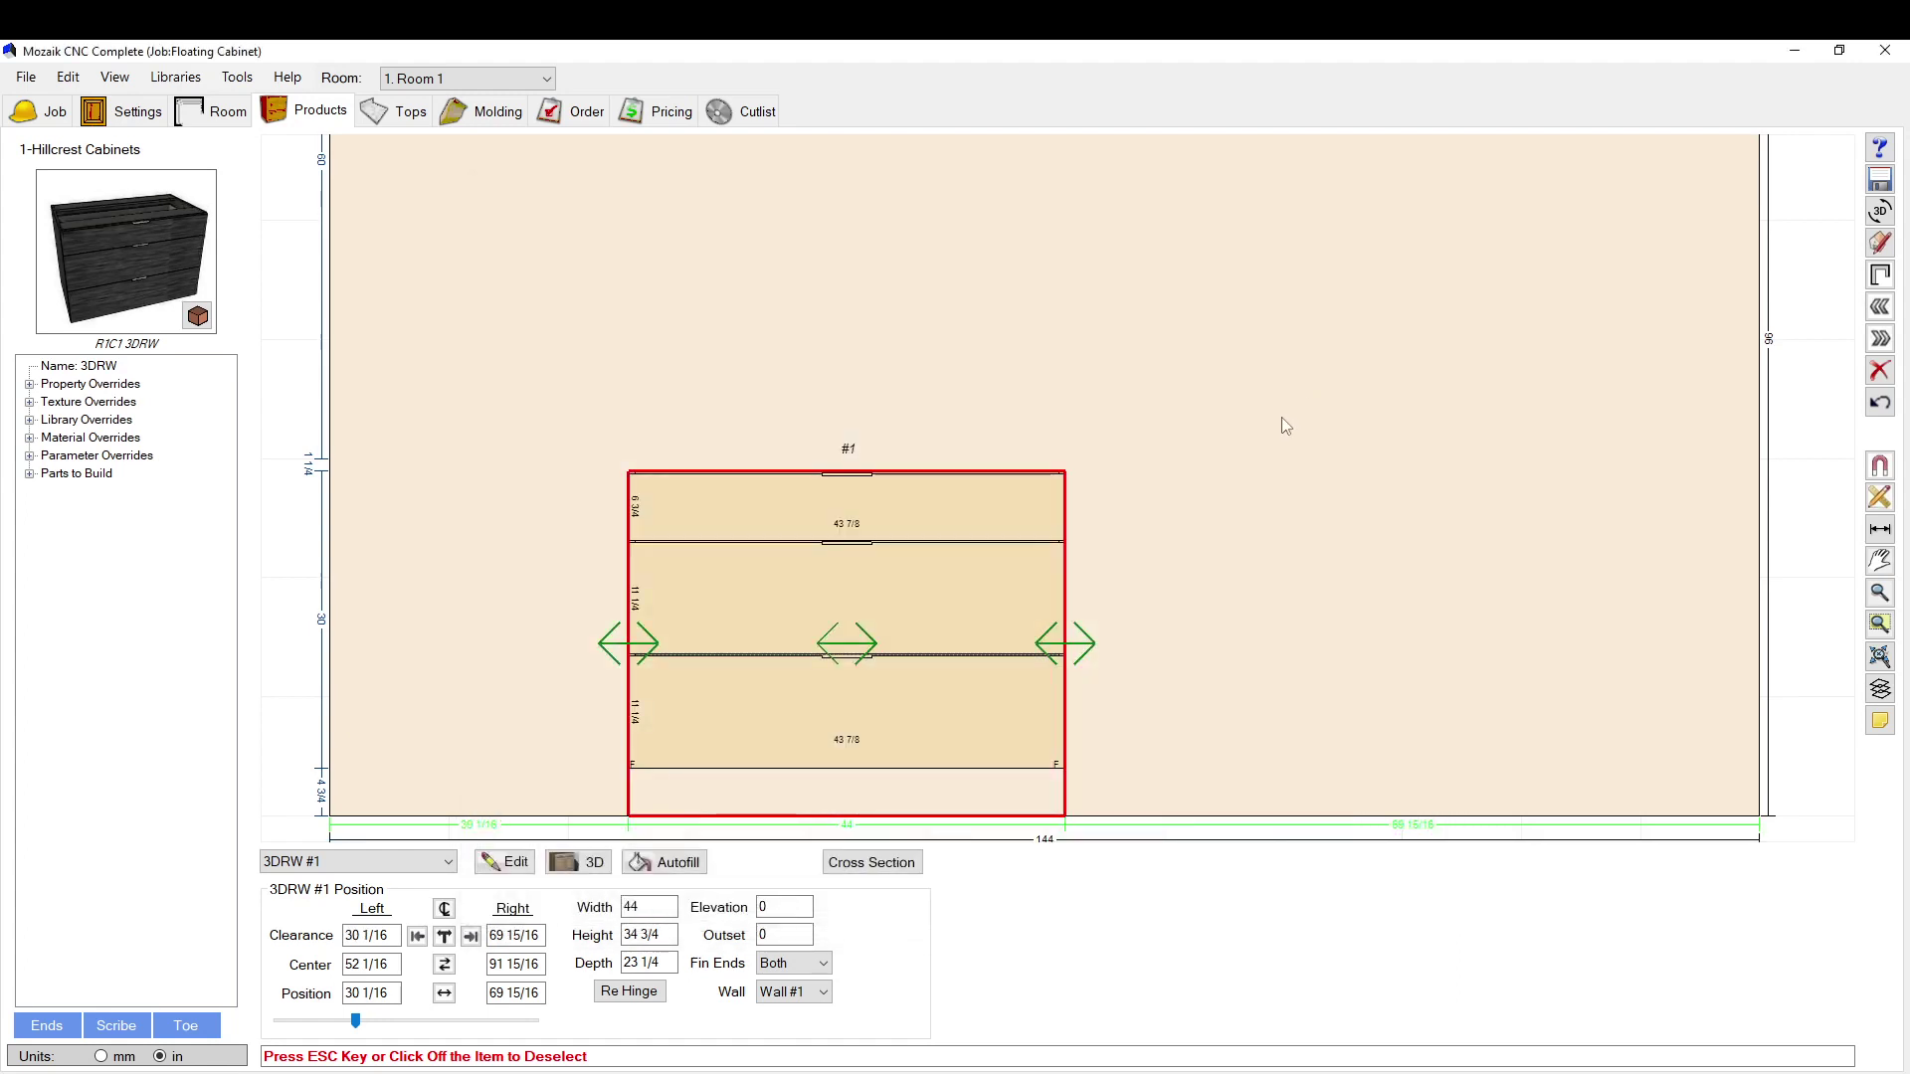
Step: Reopen the 3DRW's parameters and set DoorOnFE back to Applied Doors
double_click(767, 680)
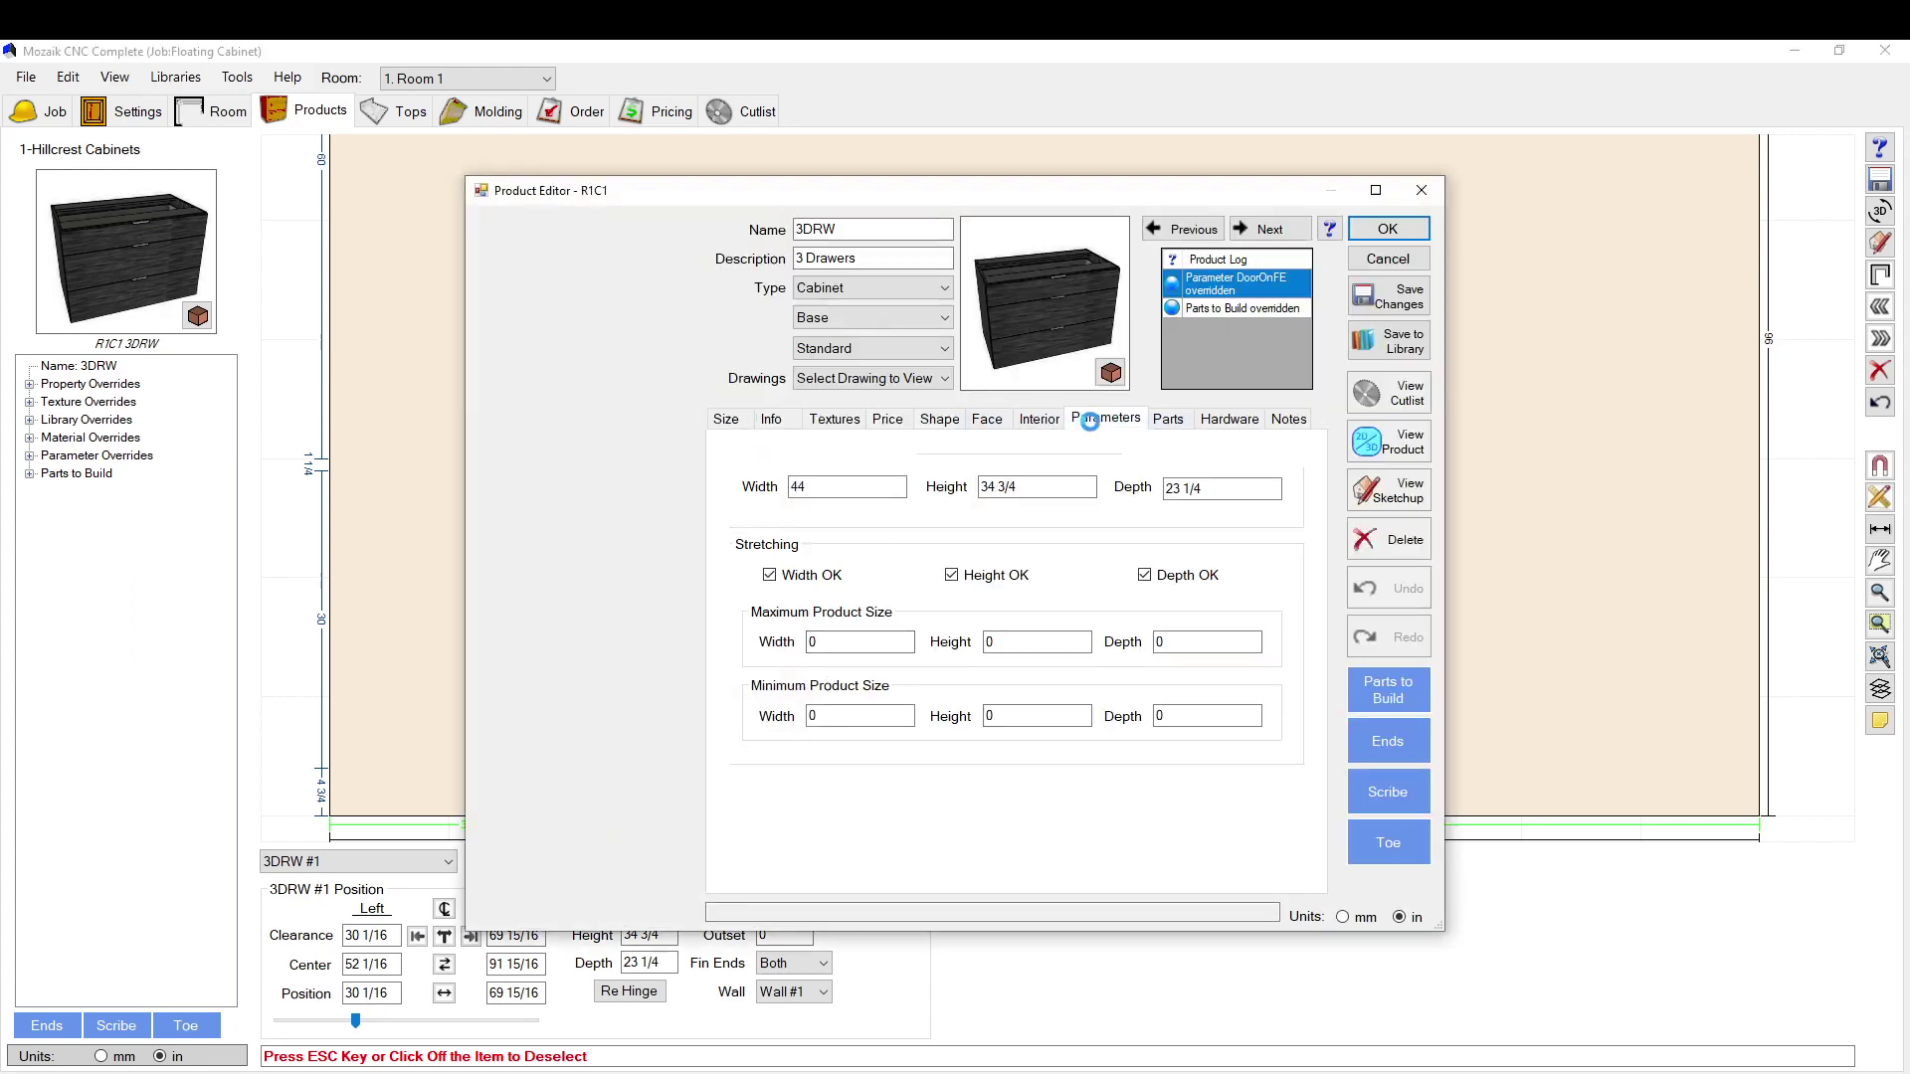
click(1084, 422)
click(1246, 507)
click(1302, 580)
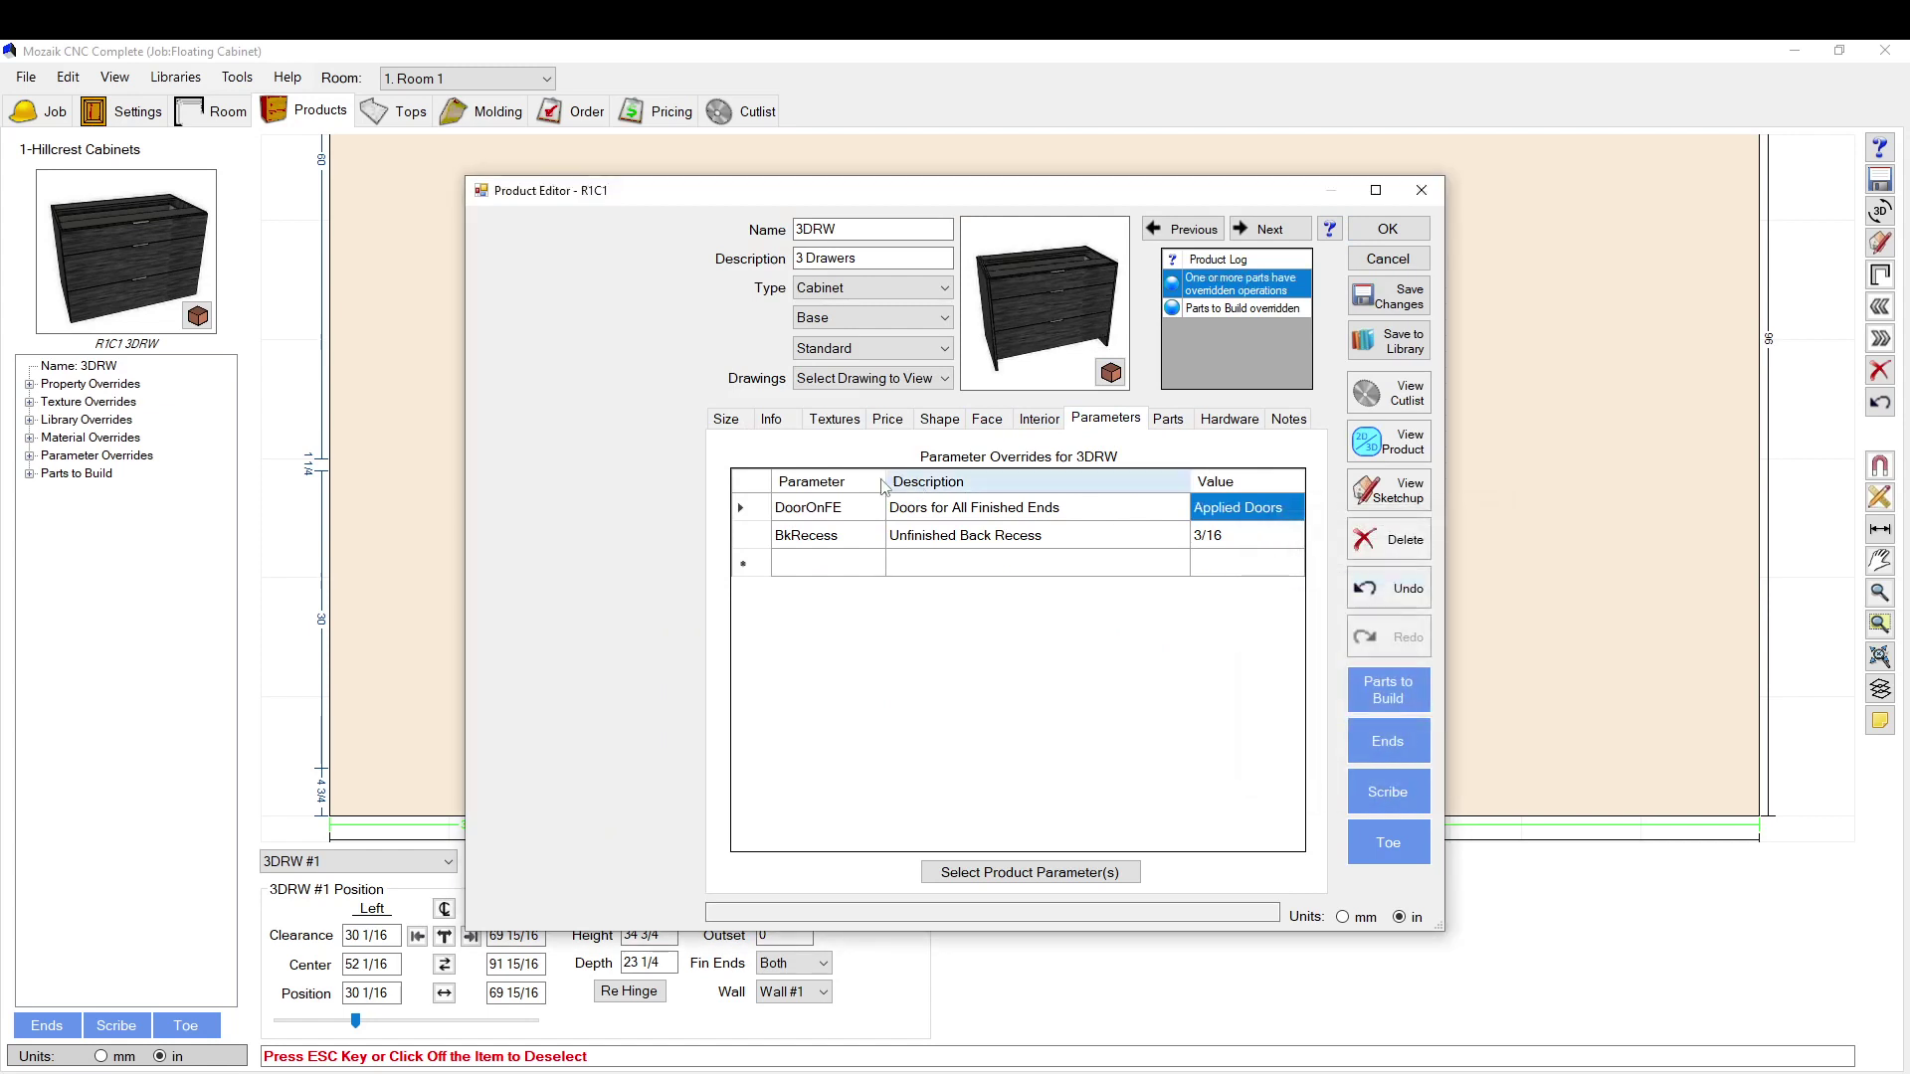
Step: Open the case edge adjustments for the cabinet's side in the top shape view
click(939, 418)
click(761, 569)
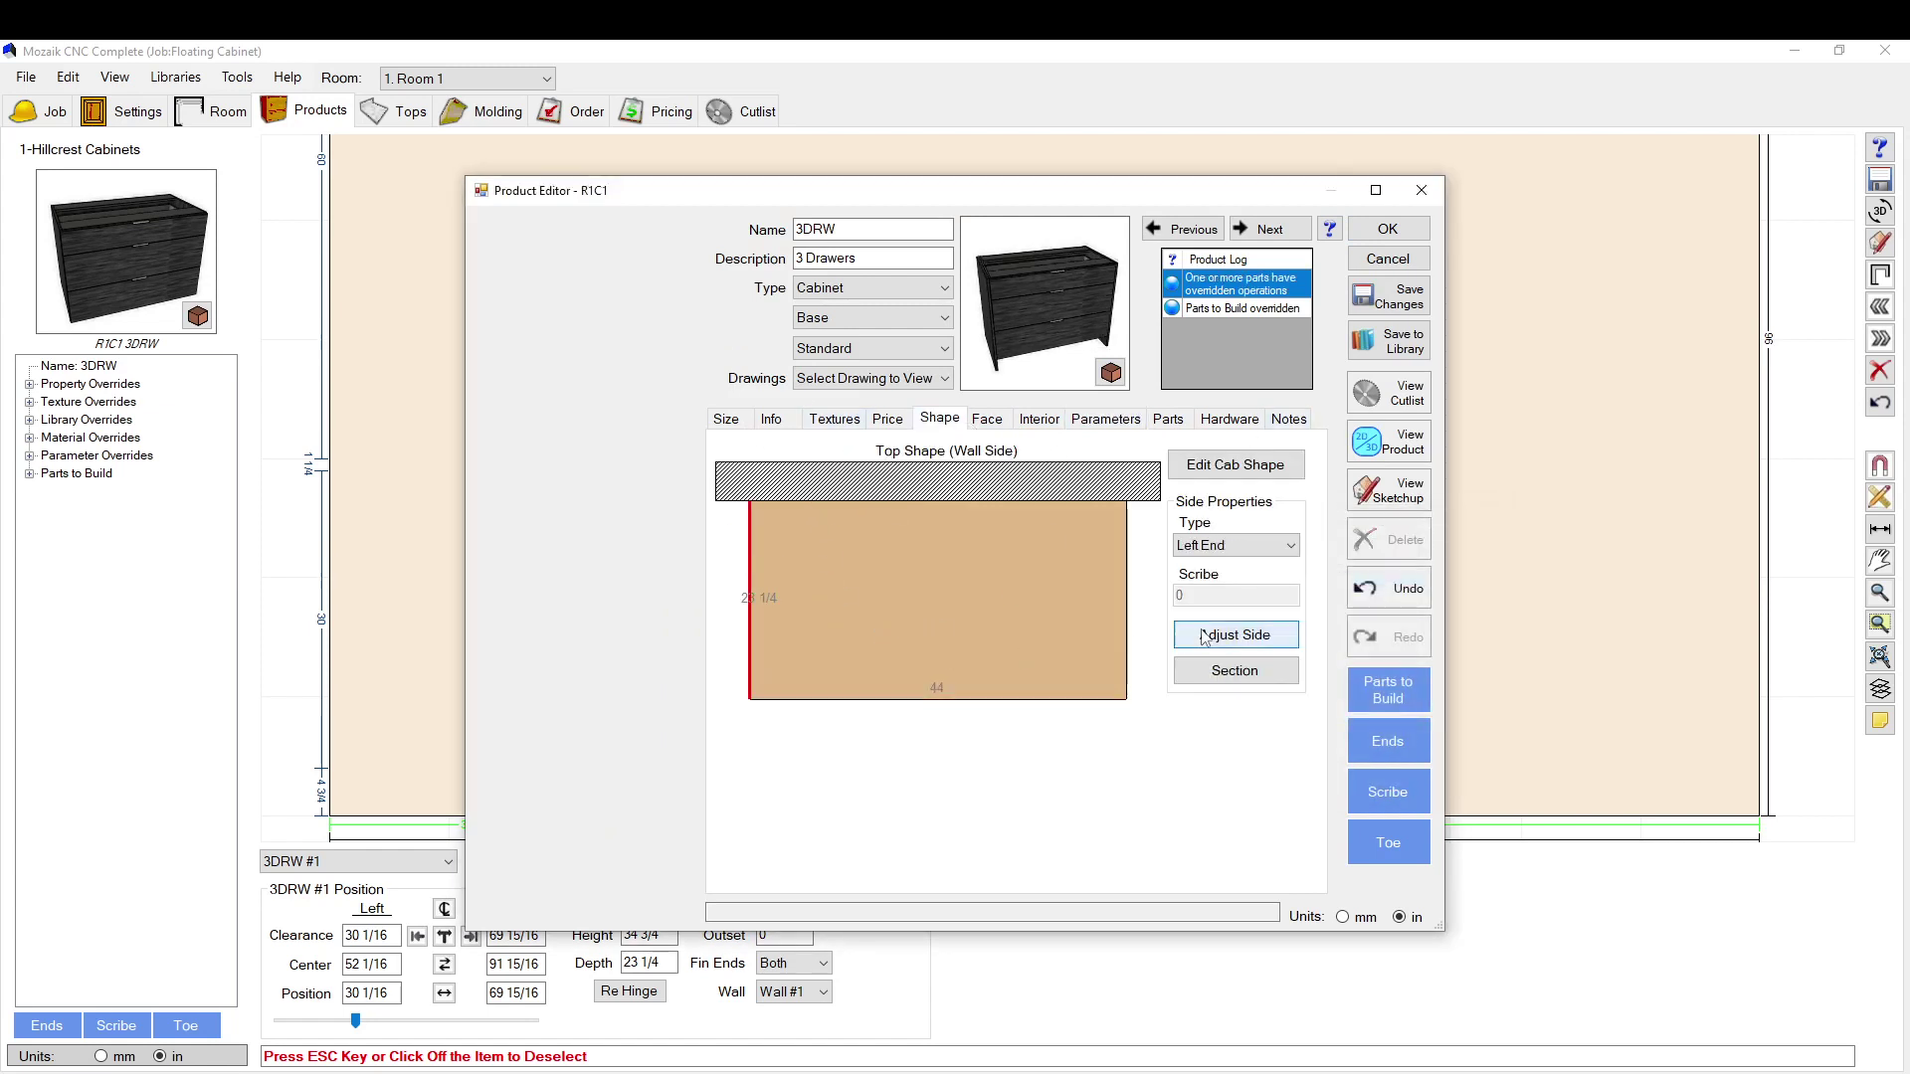
click(1234, 635)
drag(896, 370, 1019, 465)
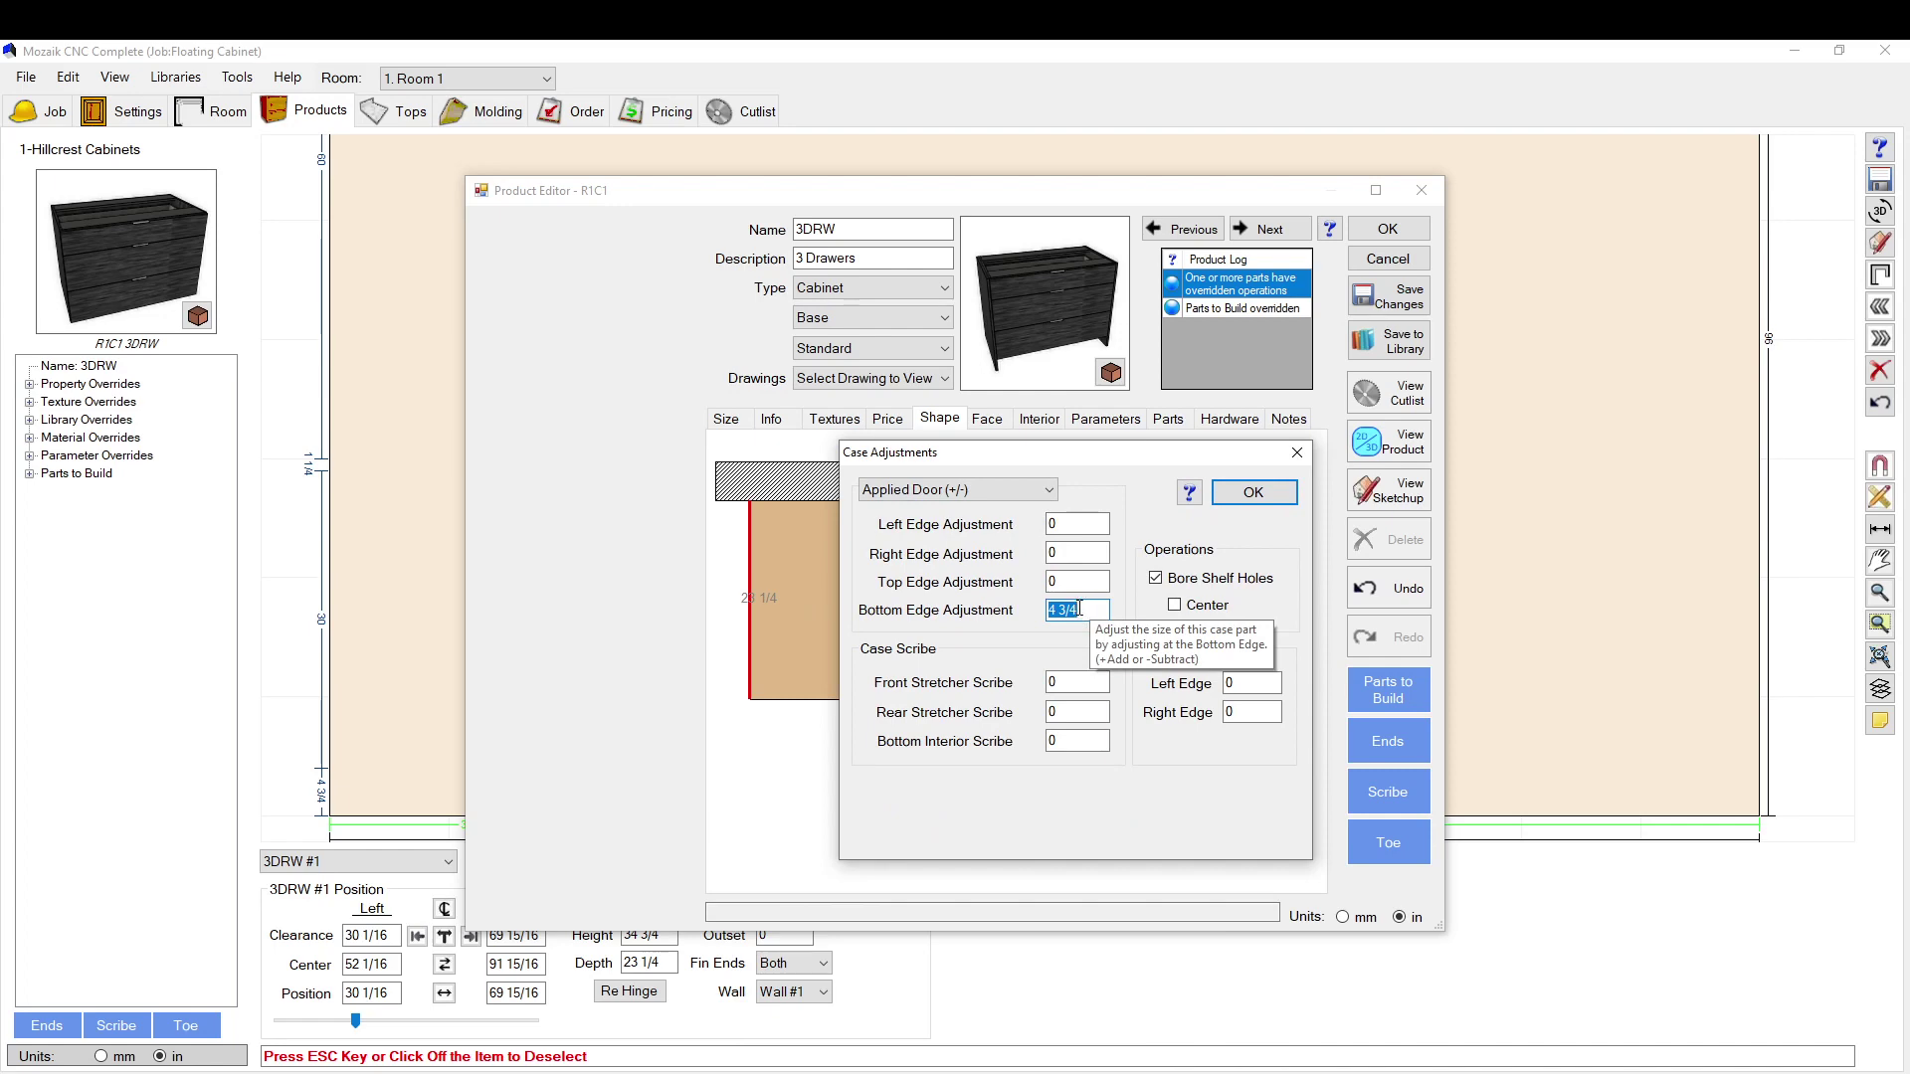
click(1253, 492)
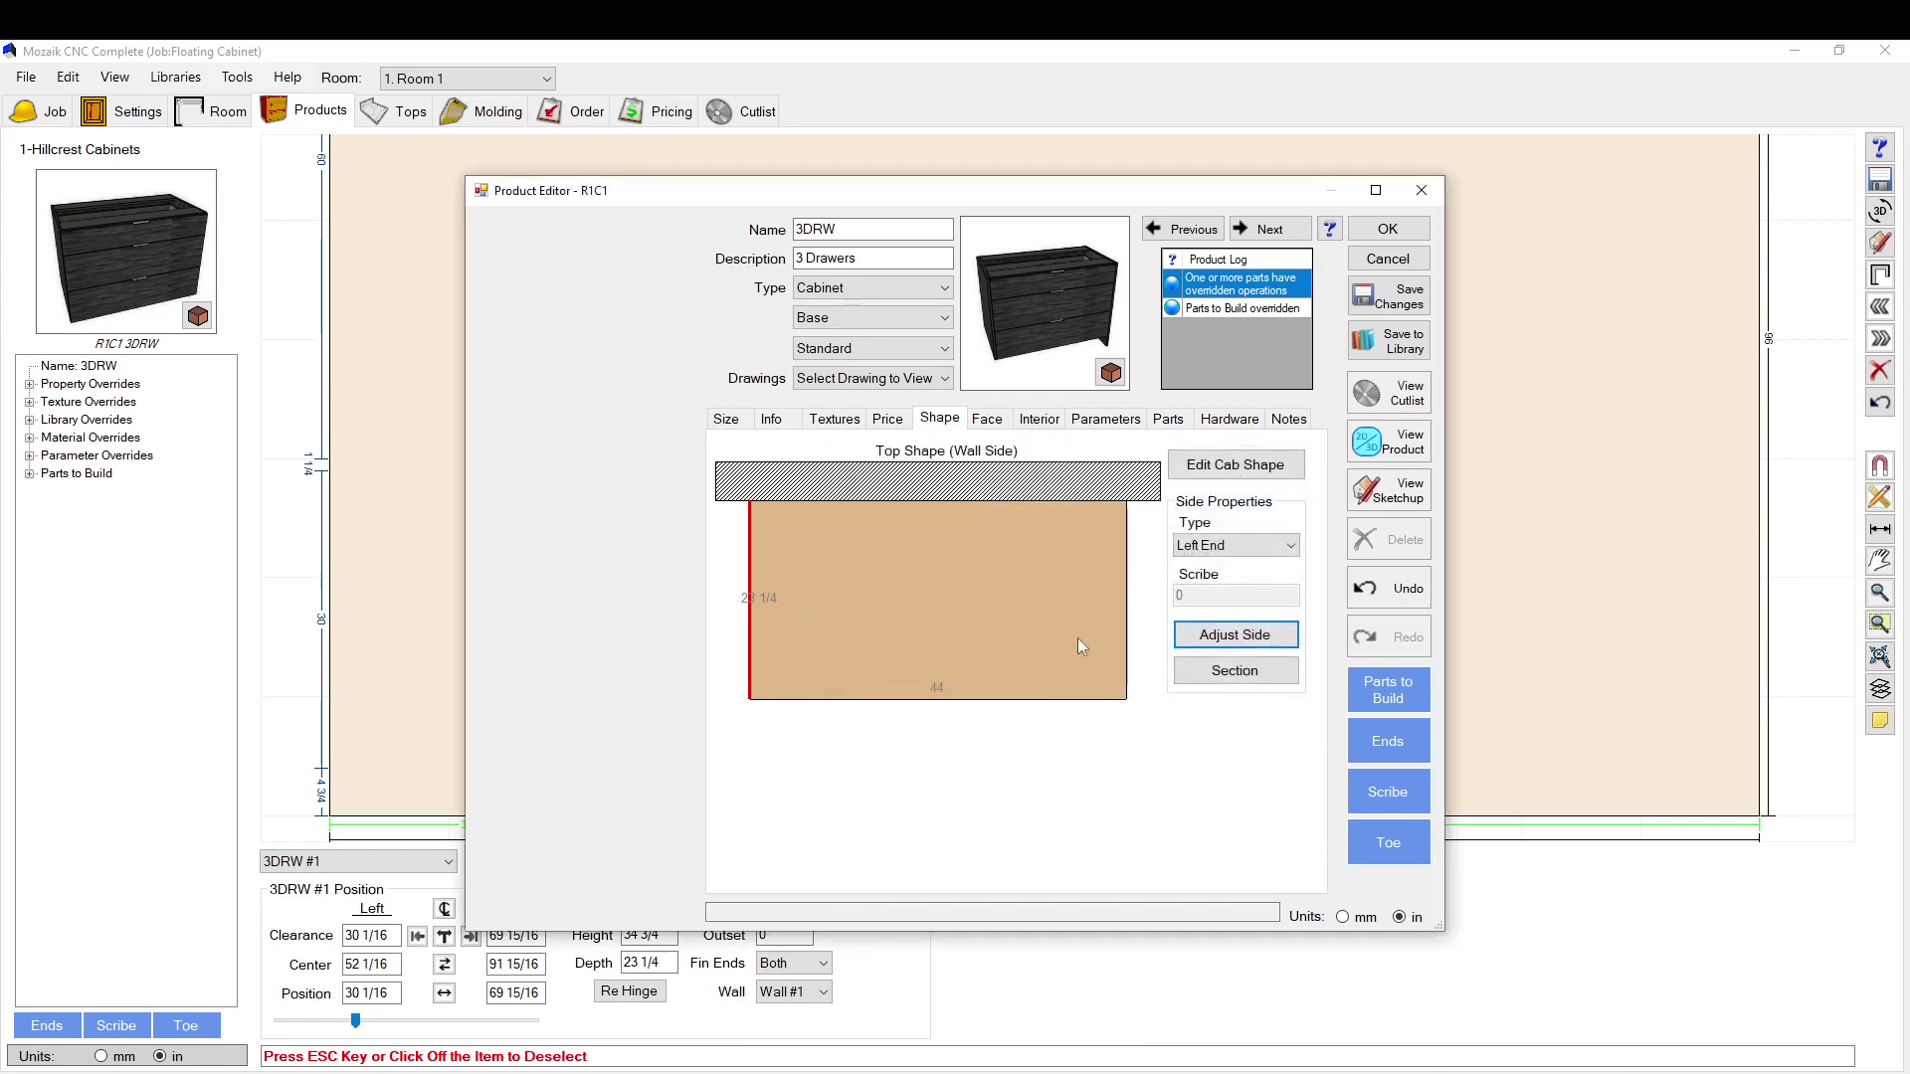
Step: Clear the 4 3/4 bottom edge adjustment and close the Product Editor
click(1228, 628)
double_click(955, 515)
text(02)
key(Return)
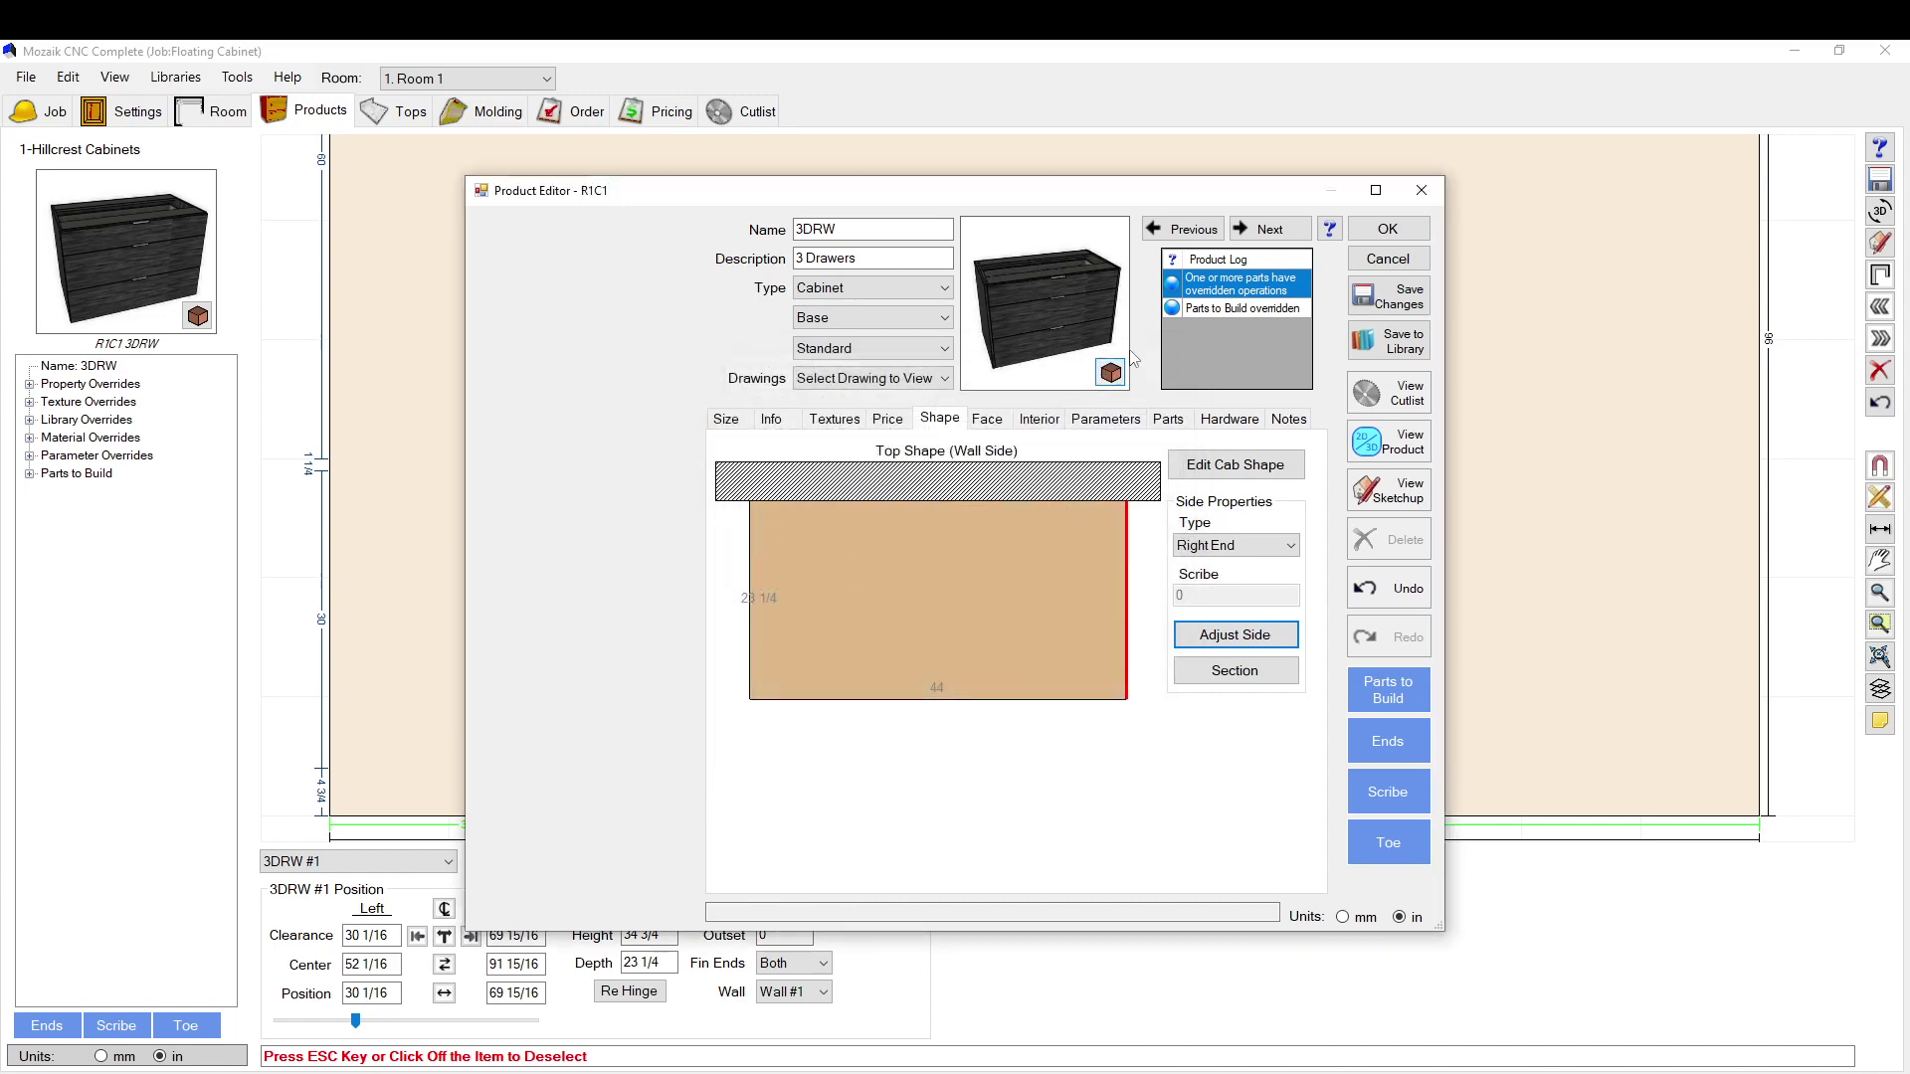
key(Return)
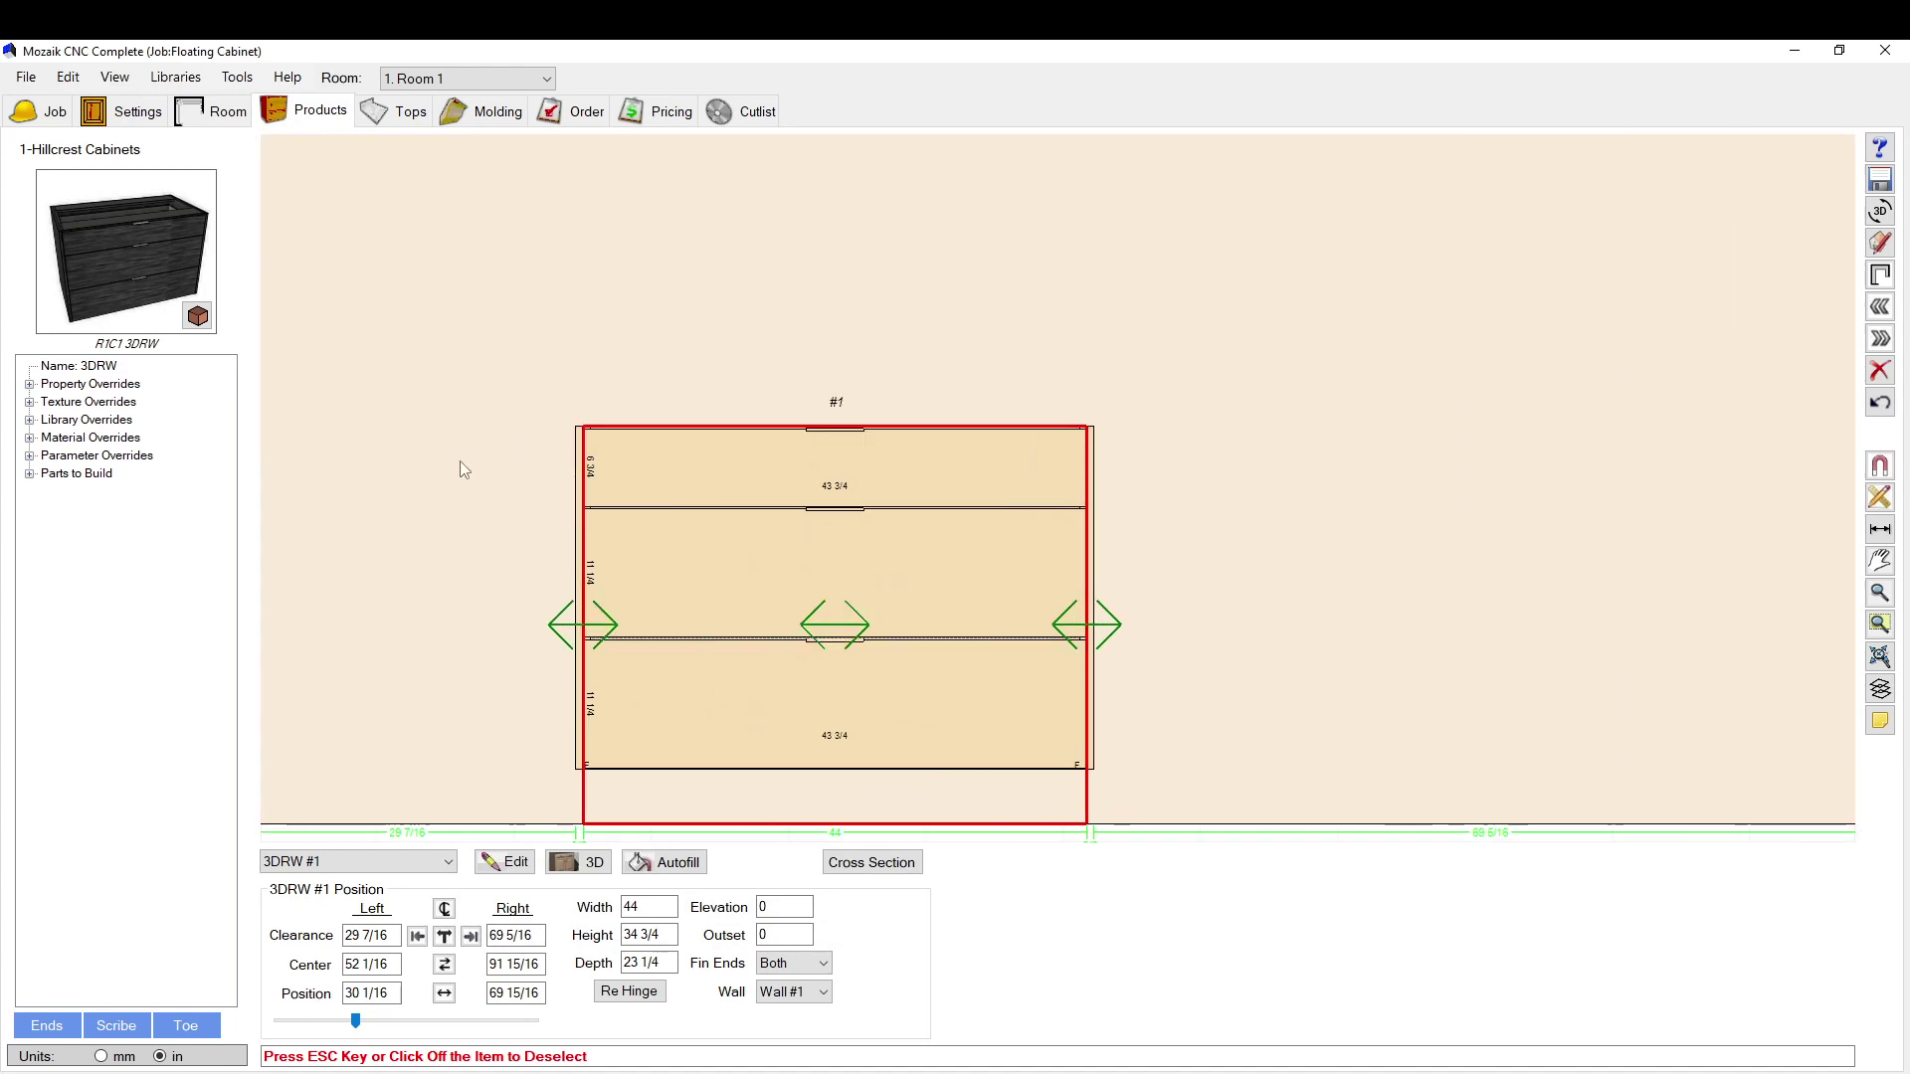
click(460, 463)
scroll(632, 754, up, 1)
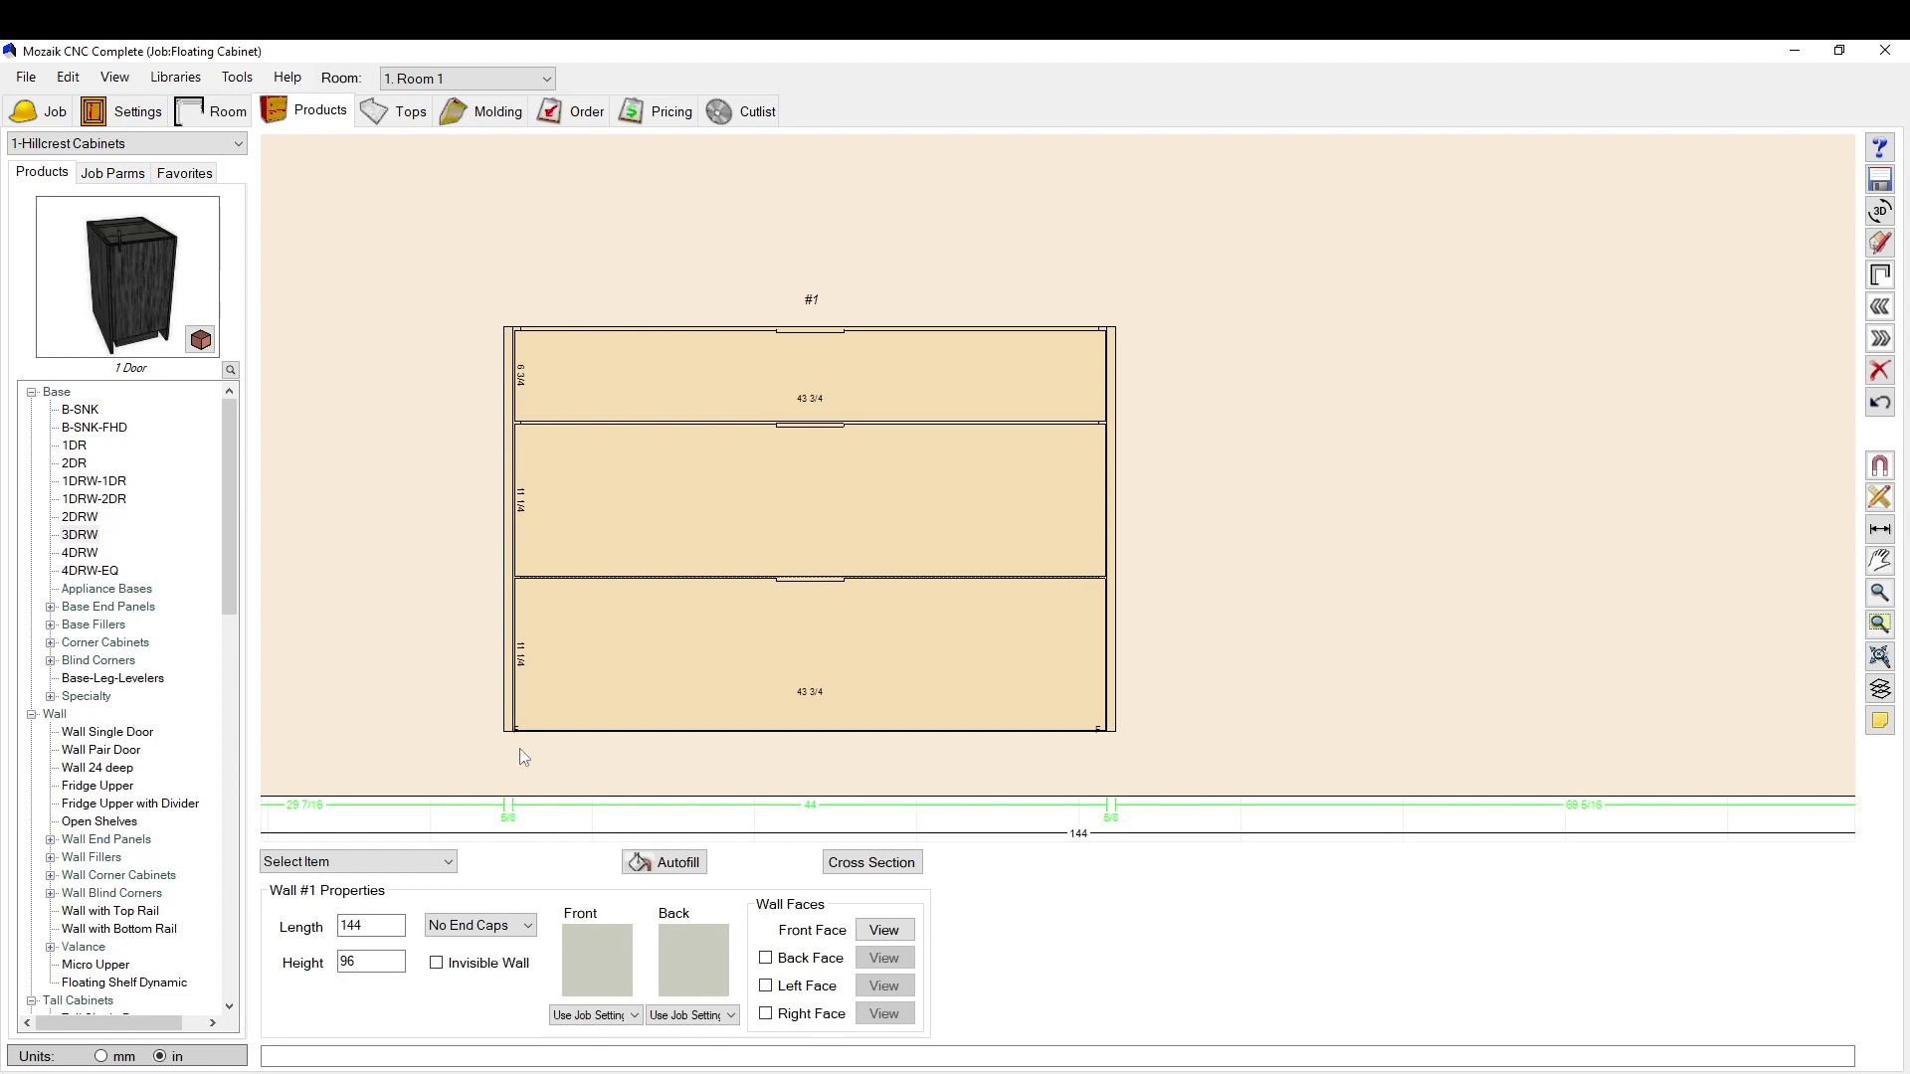
scroll(495, 610, down, 4)
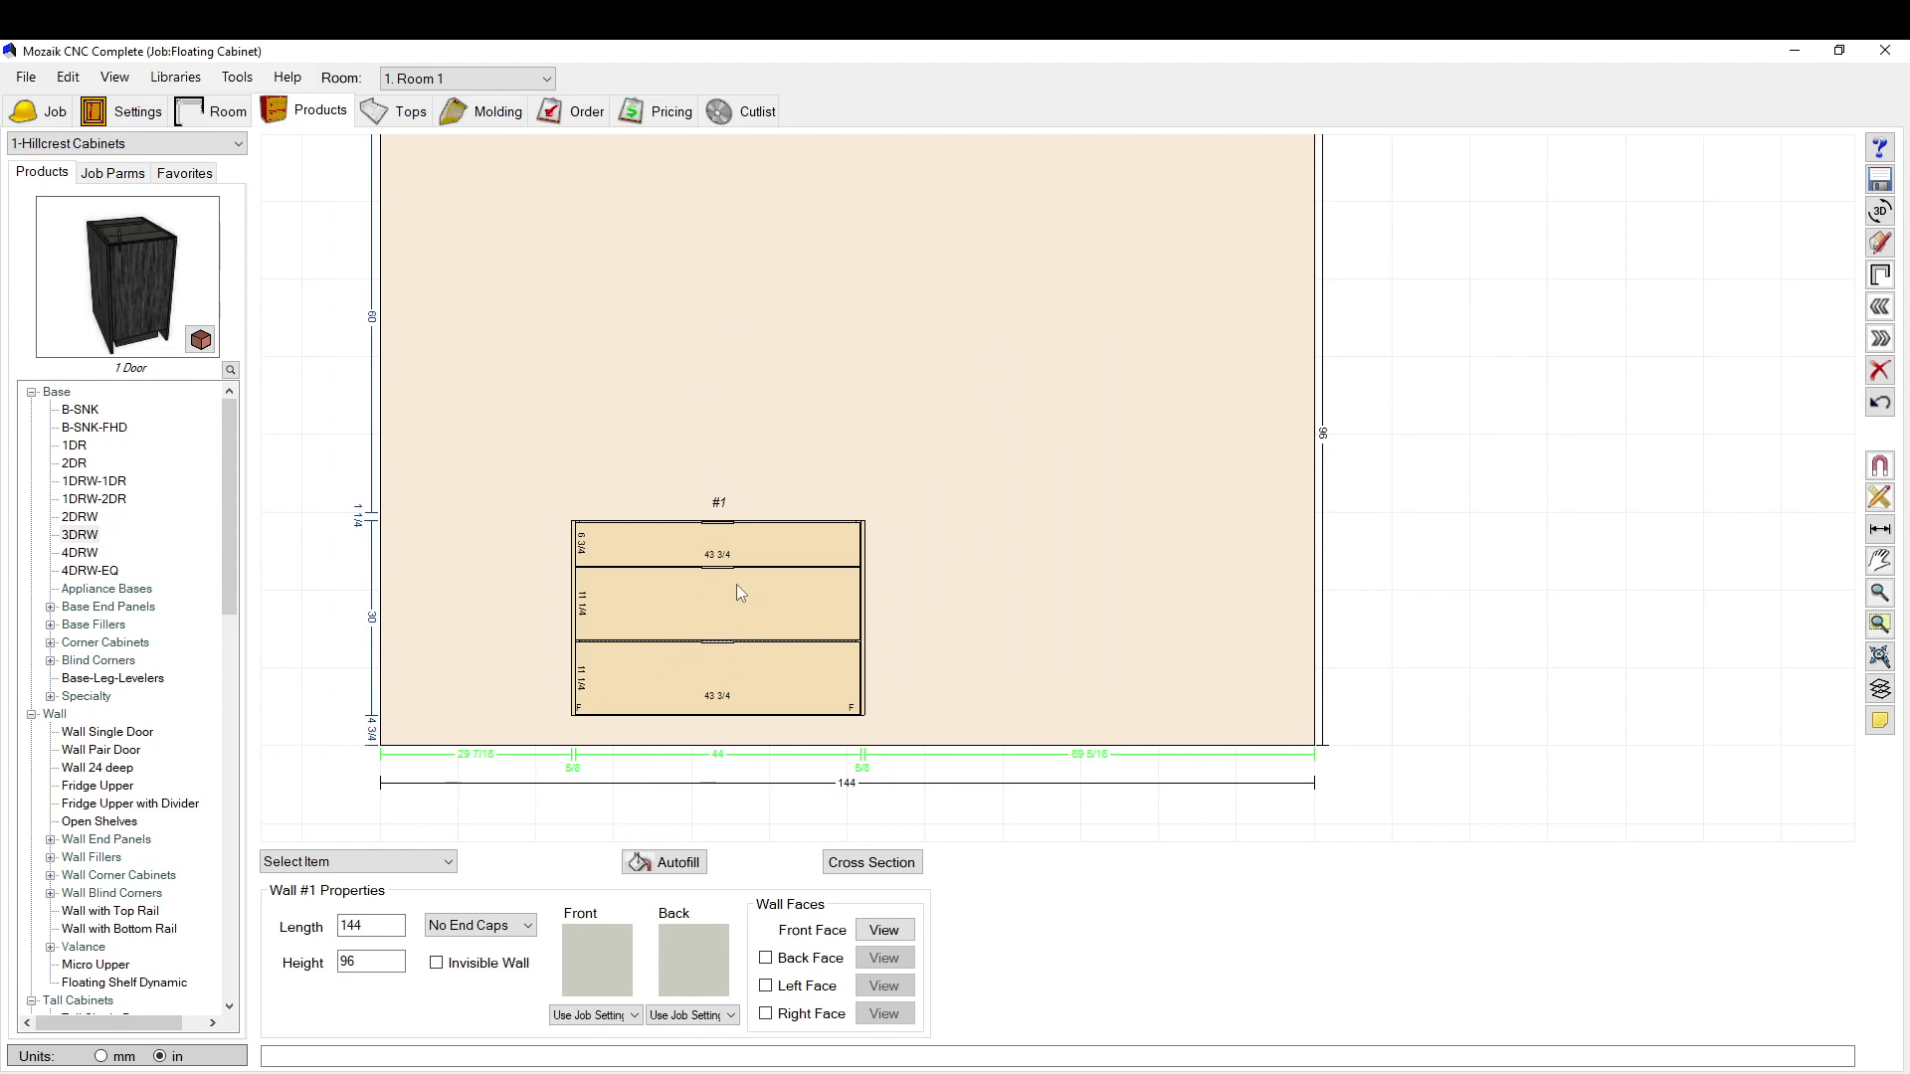
scroll(744, 713, up, 1)
click(717, 661)
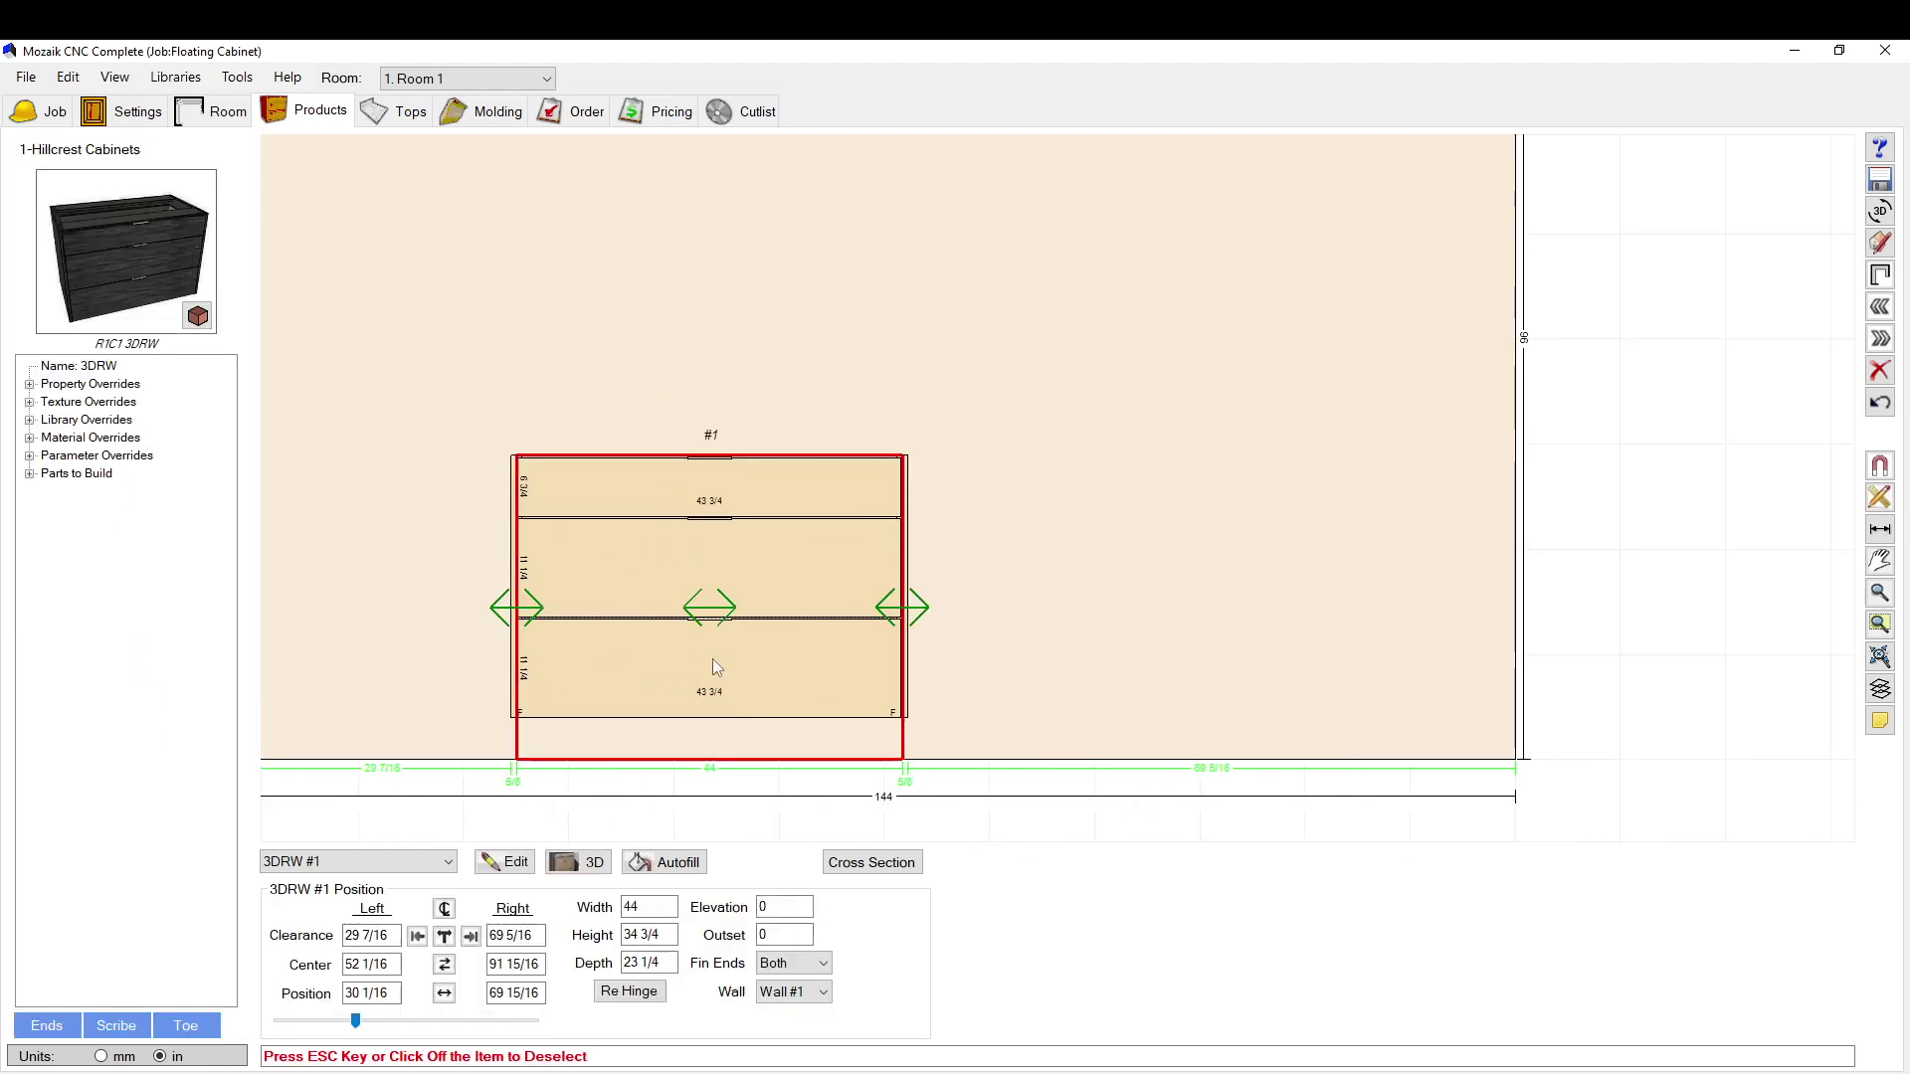
Step: Add a ToeH override of 8 from the Toe category and close the Product Editor
double_click(726, 669)
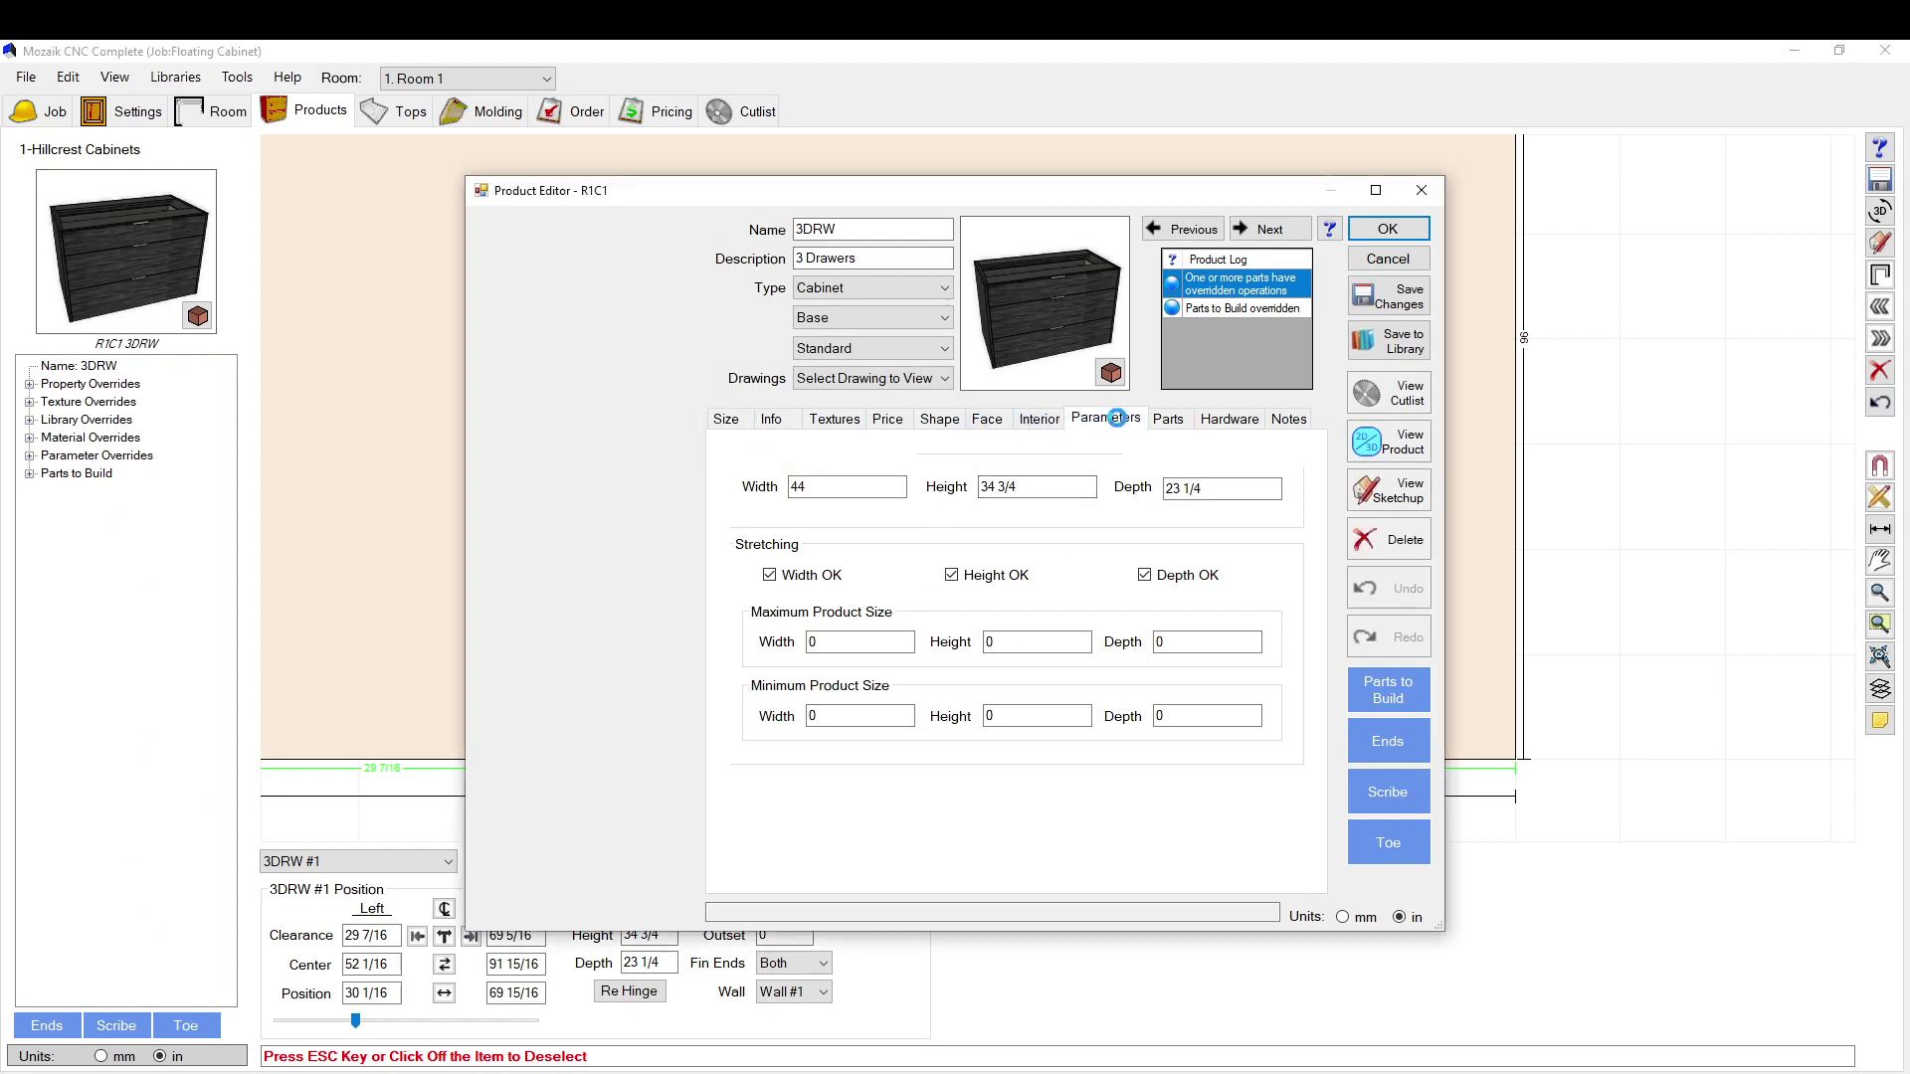
click(1122, 426)
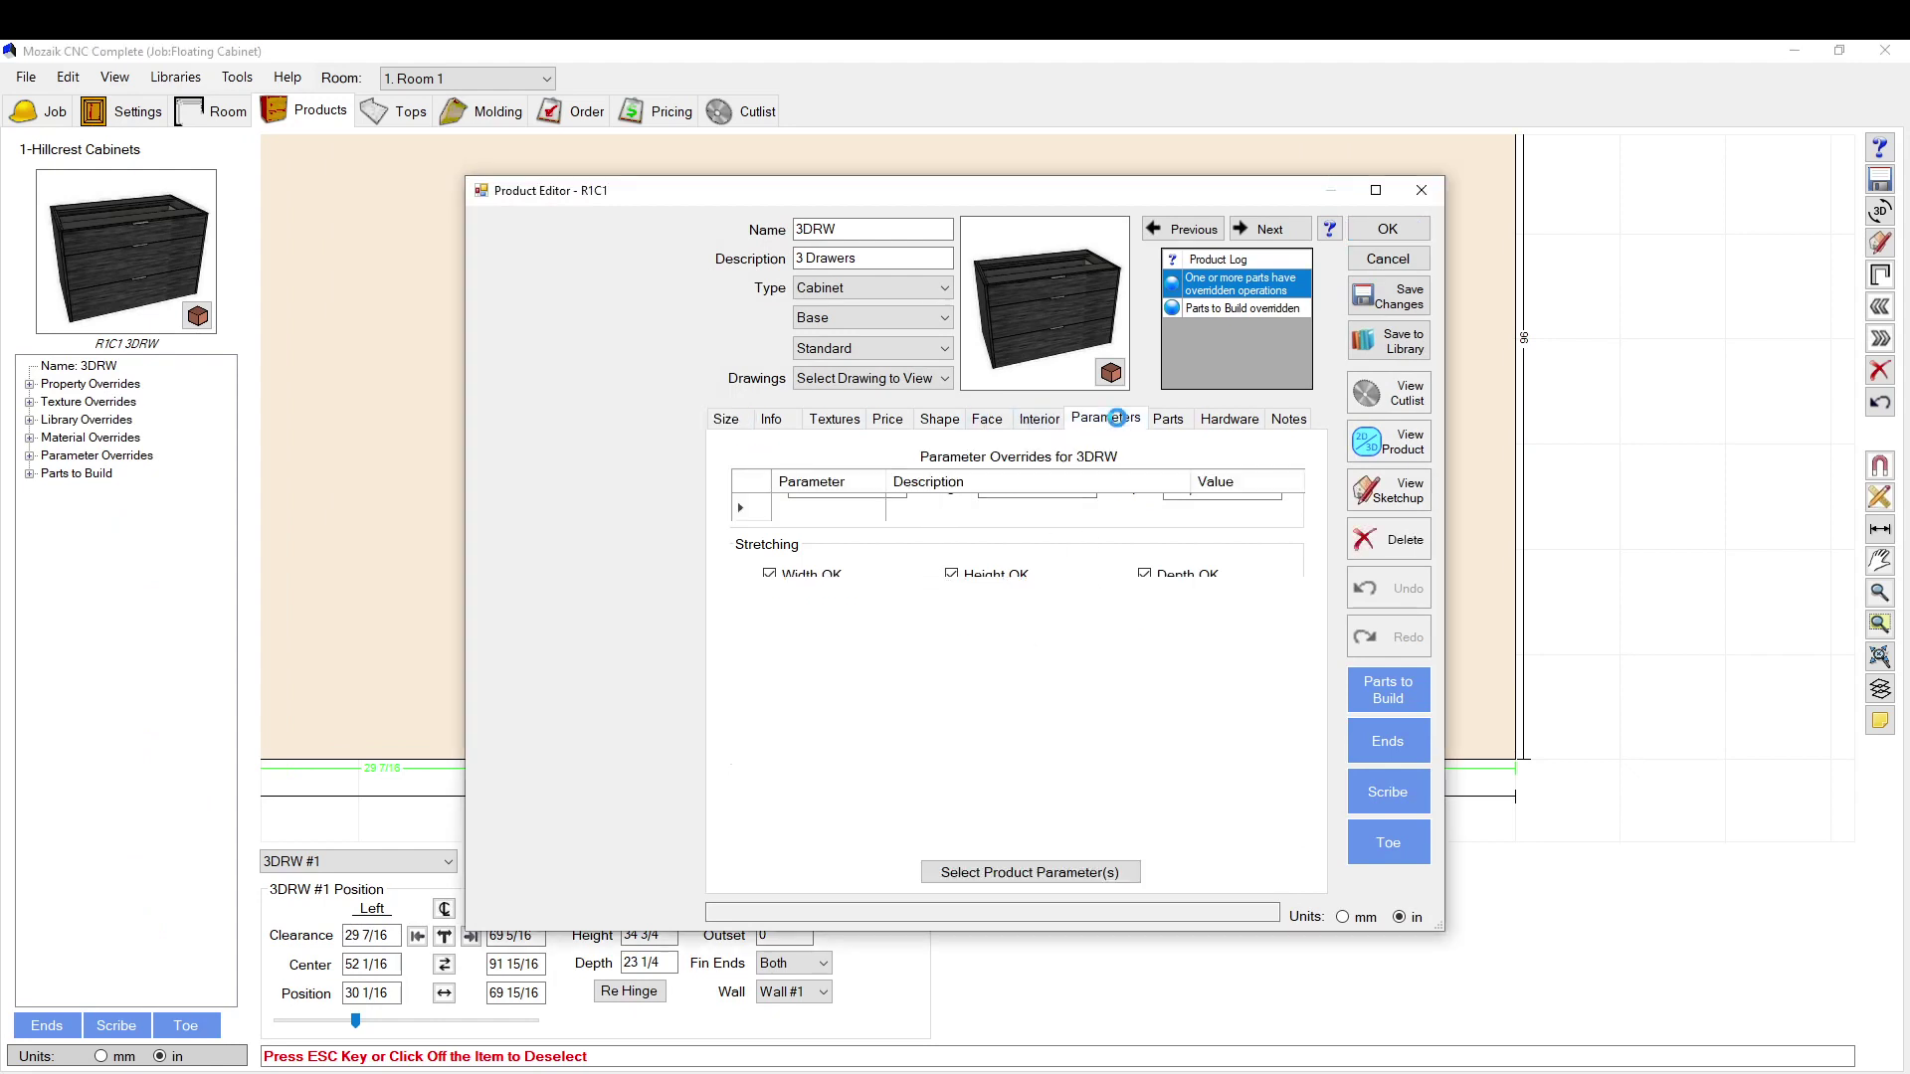
click(1056, 881)
click(728, 277)
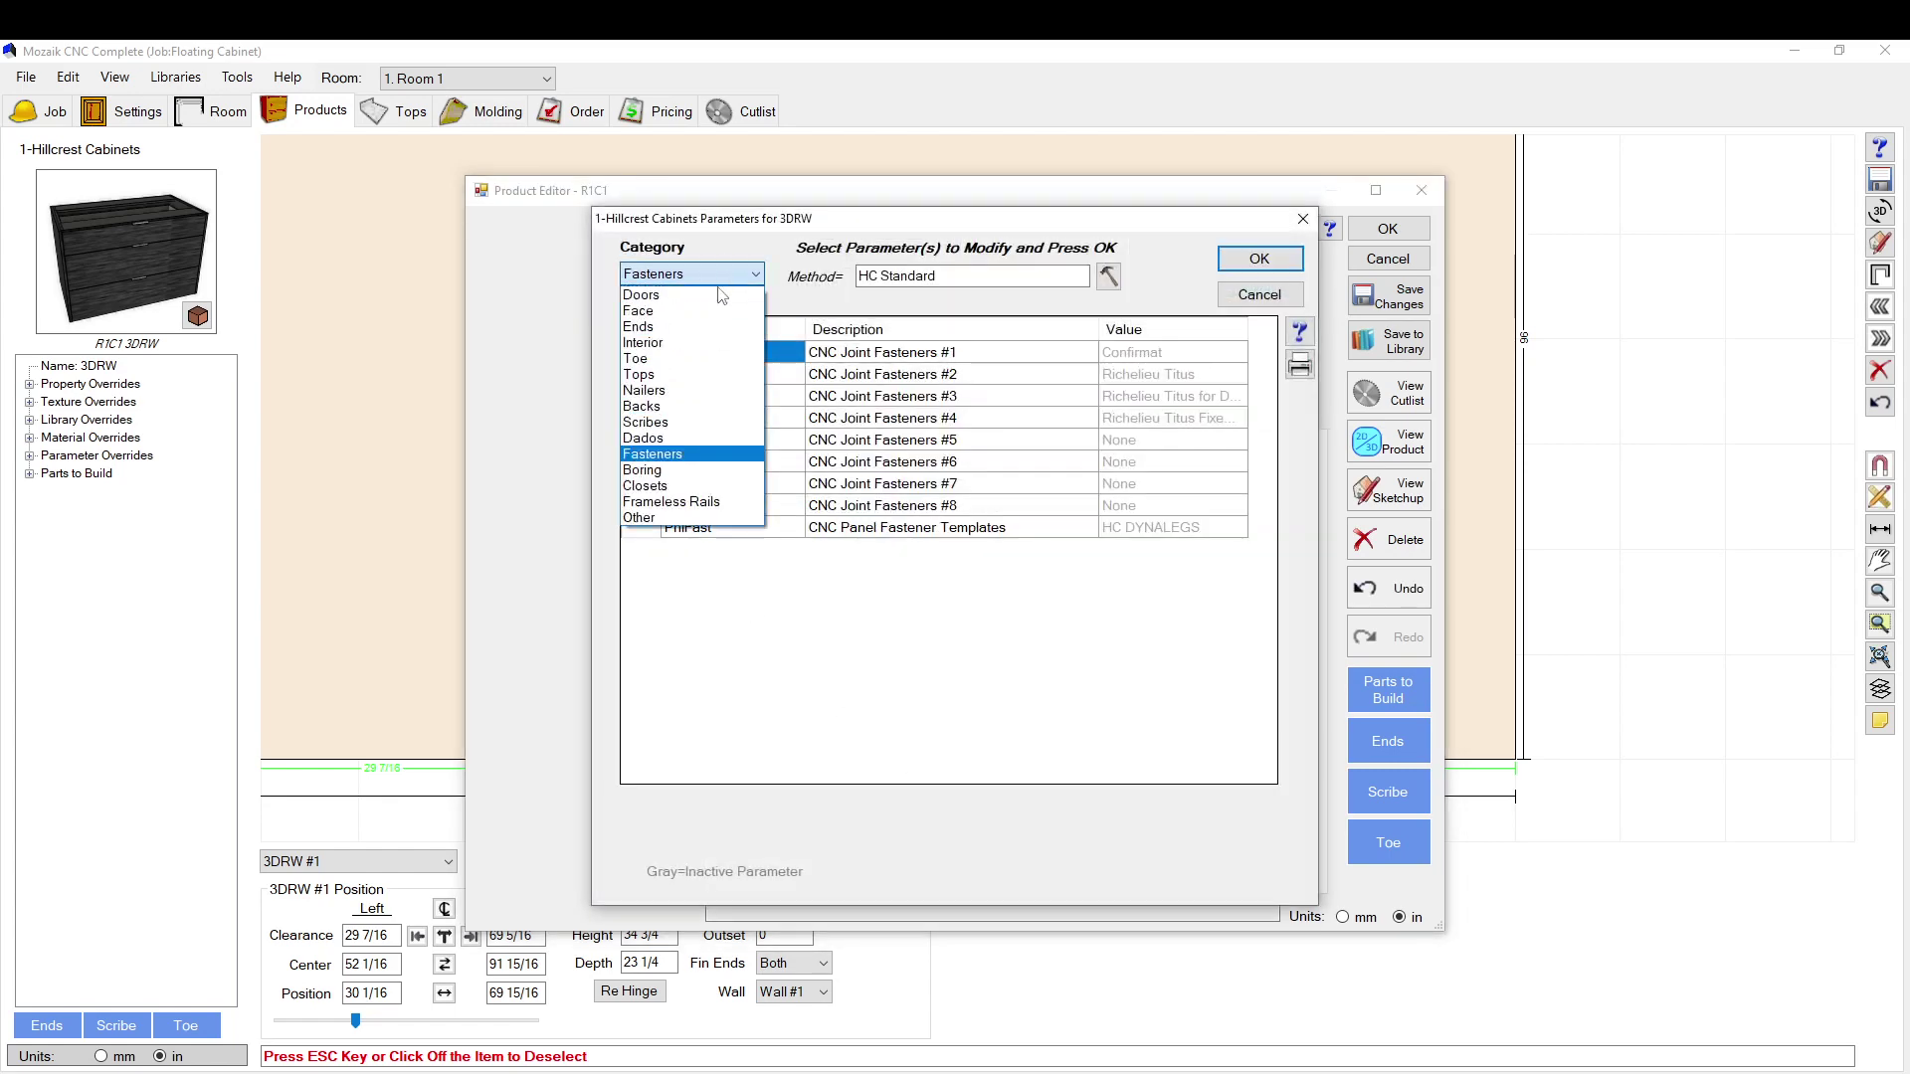
click(687, 348)
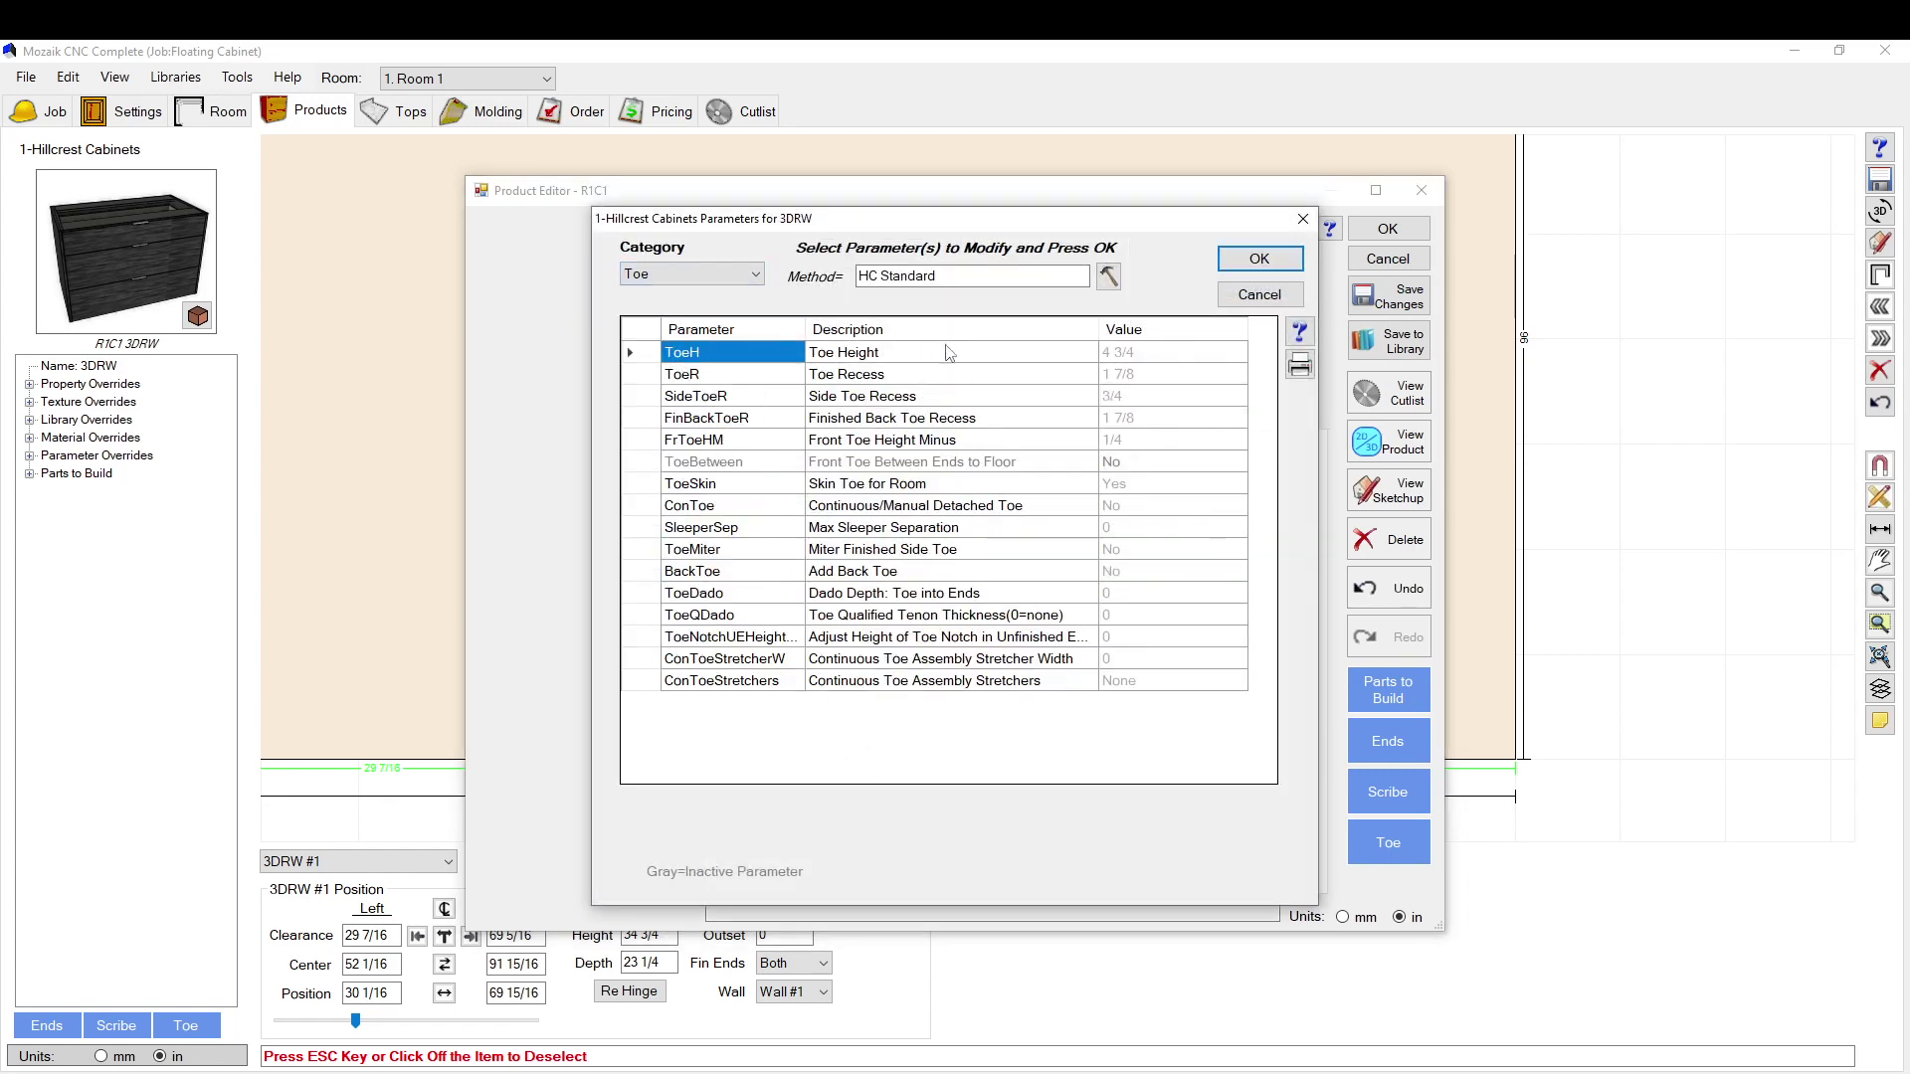
click(1256, 266)
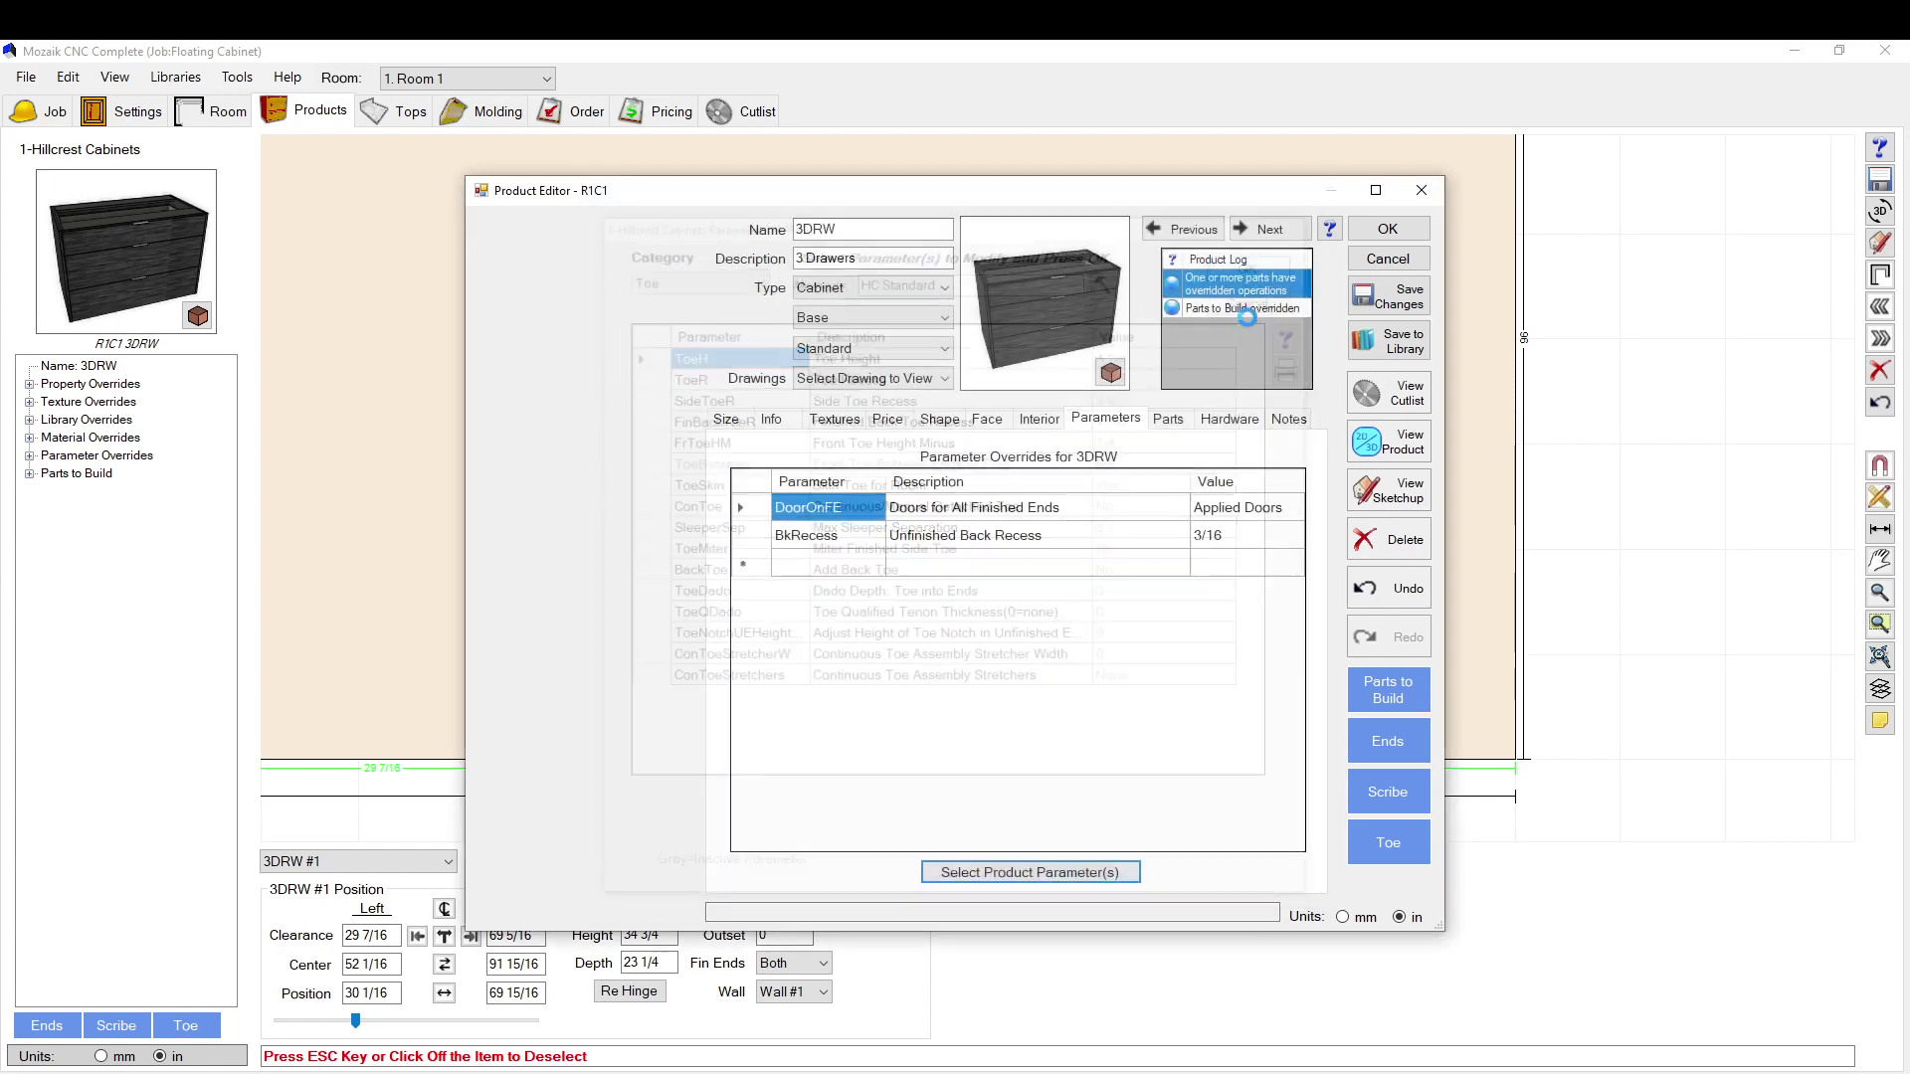
click(1259, 565)
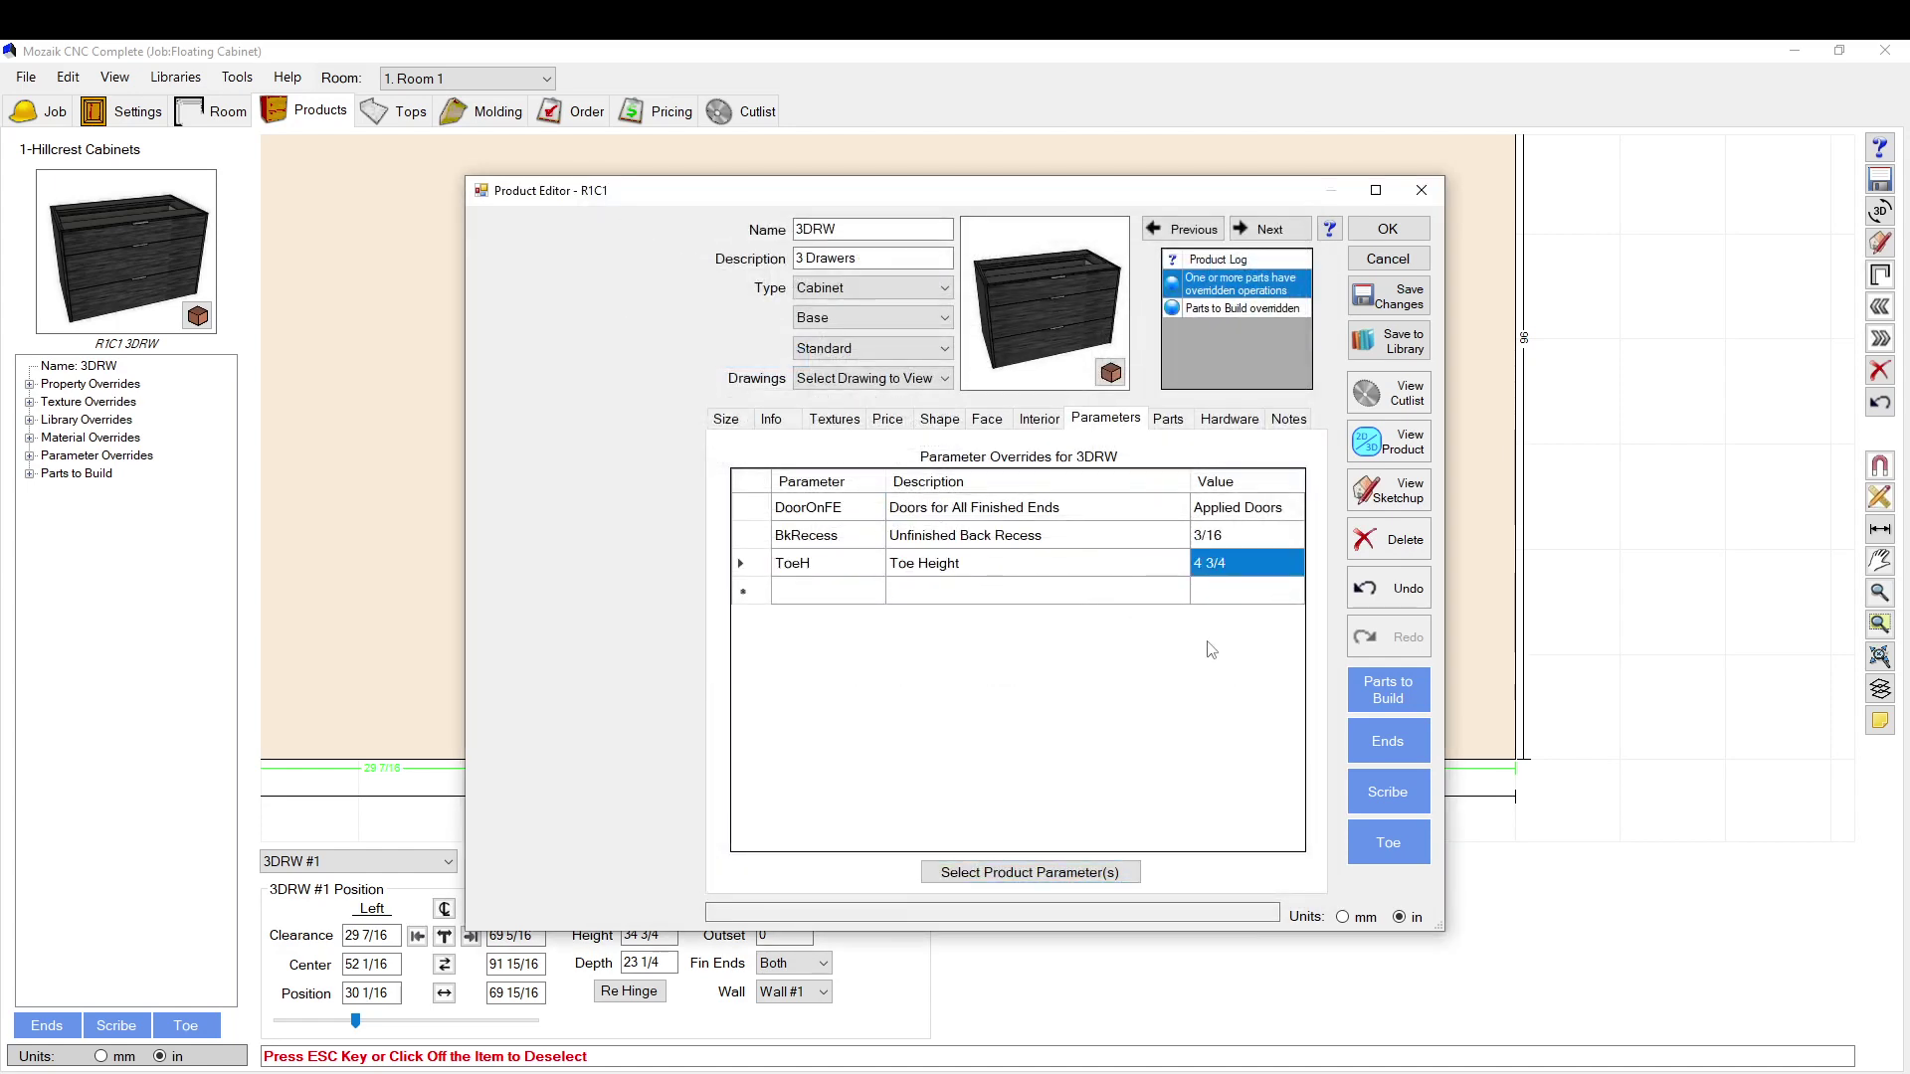
text(8)
key(Return)
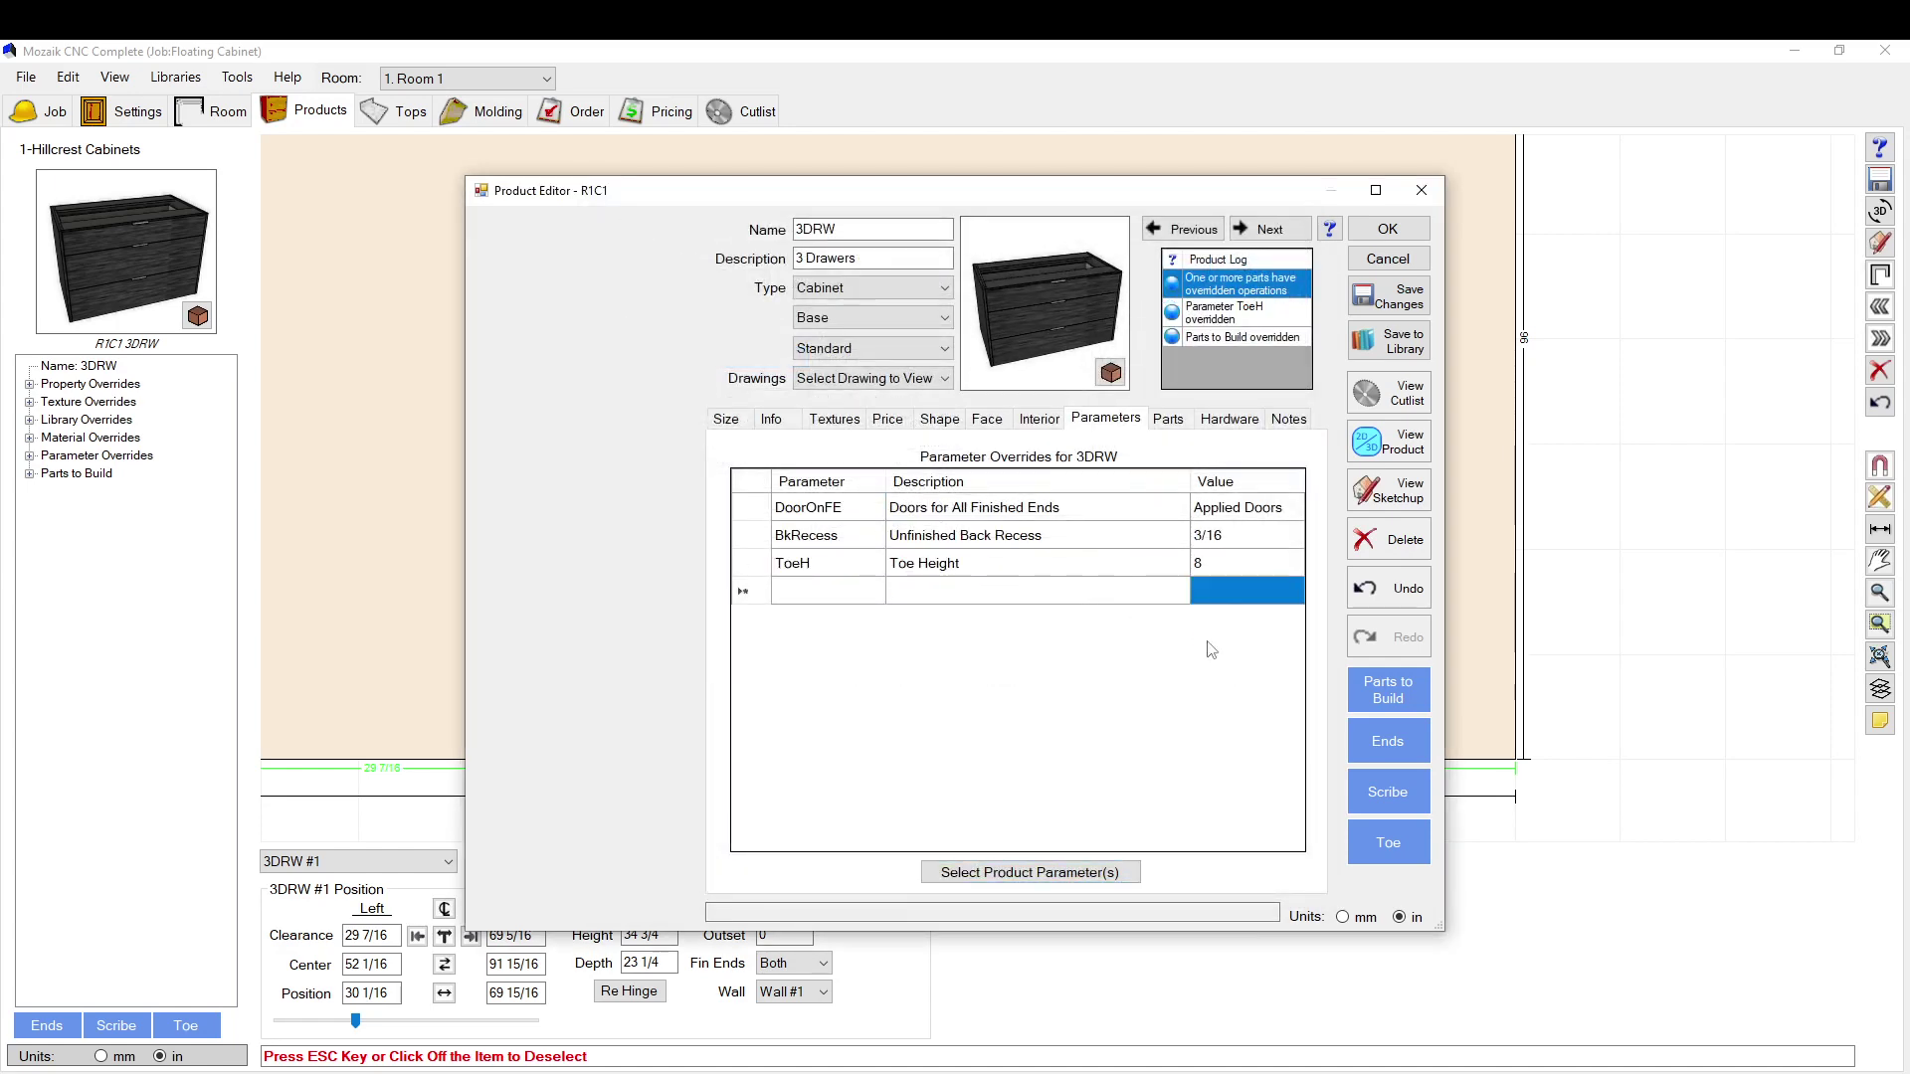
click(1388, 231)
scroll(783, 741, up, 2)
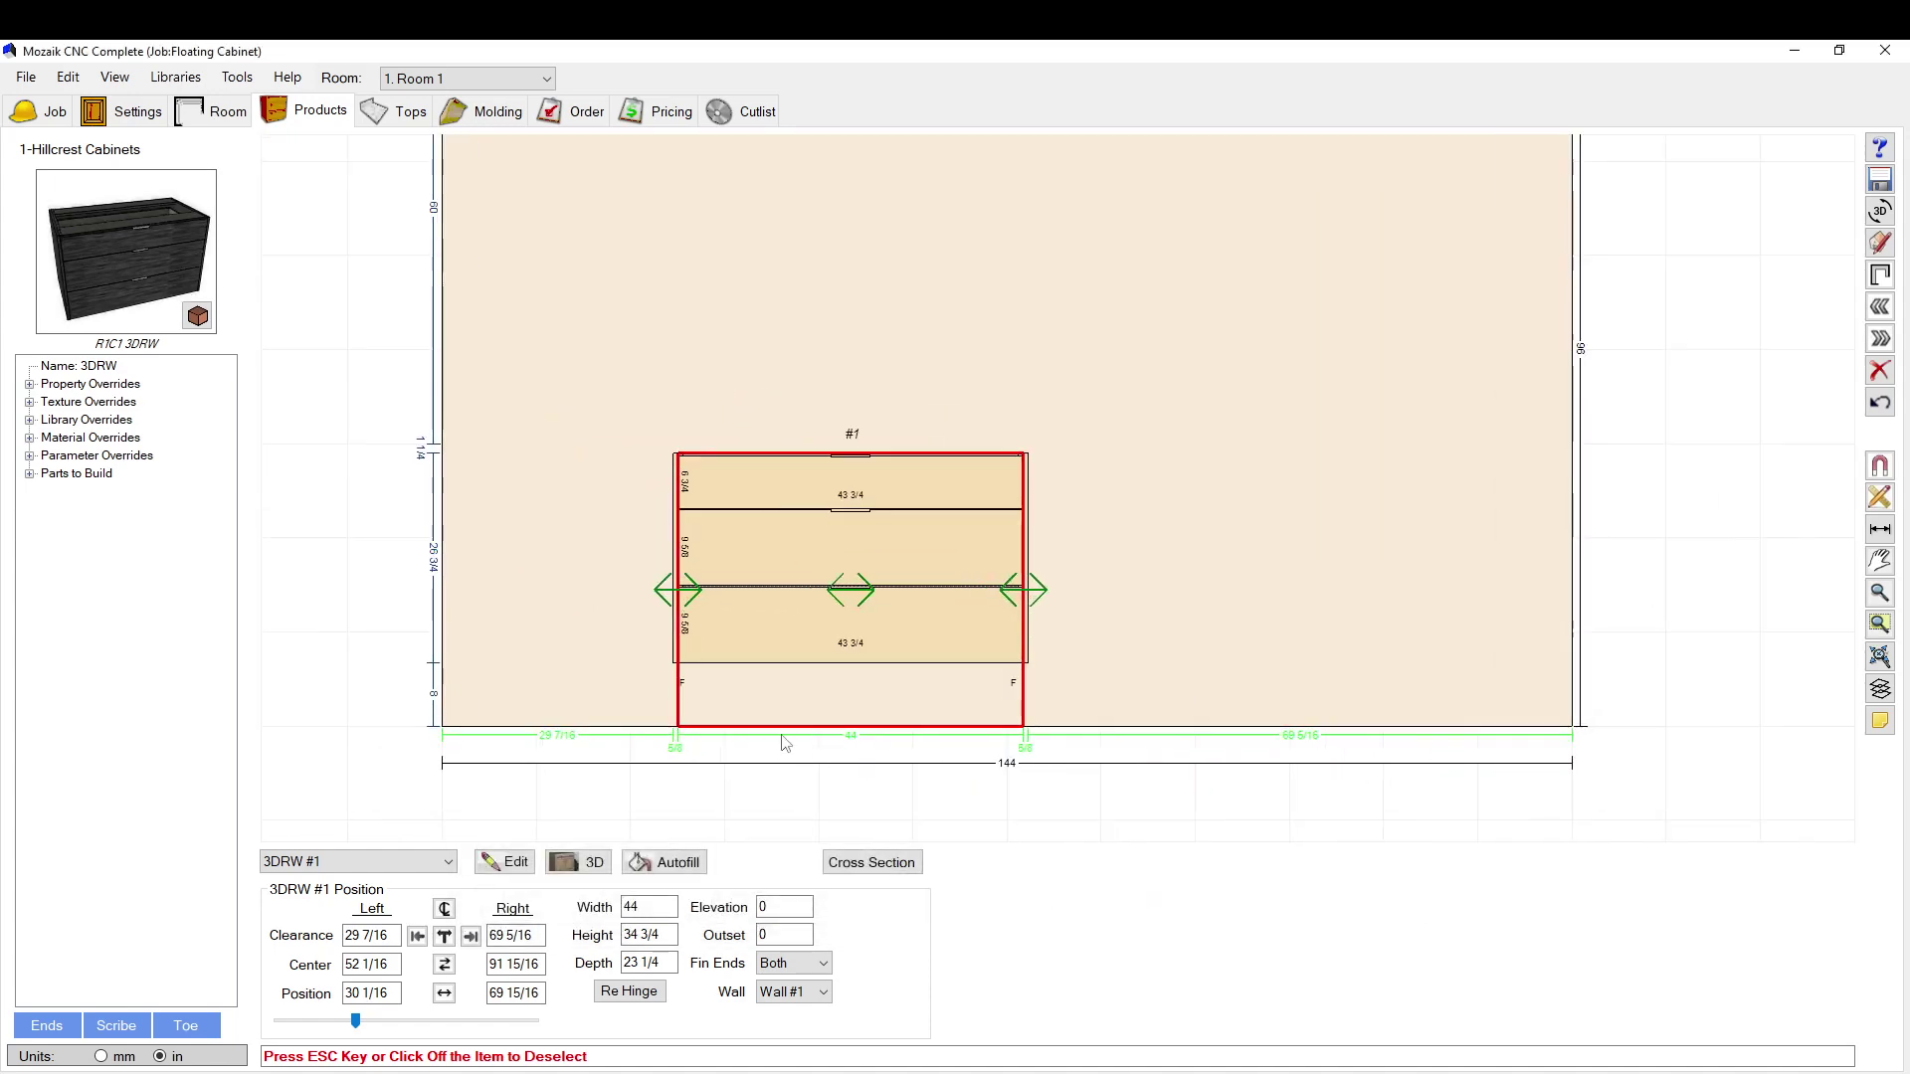
click(564, 579)
scroll(850, 569, up, 2)
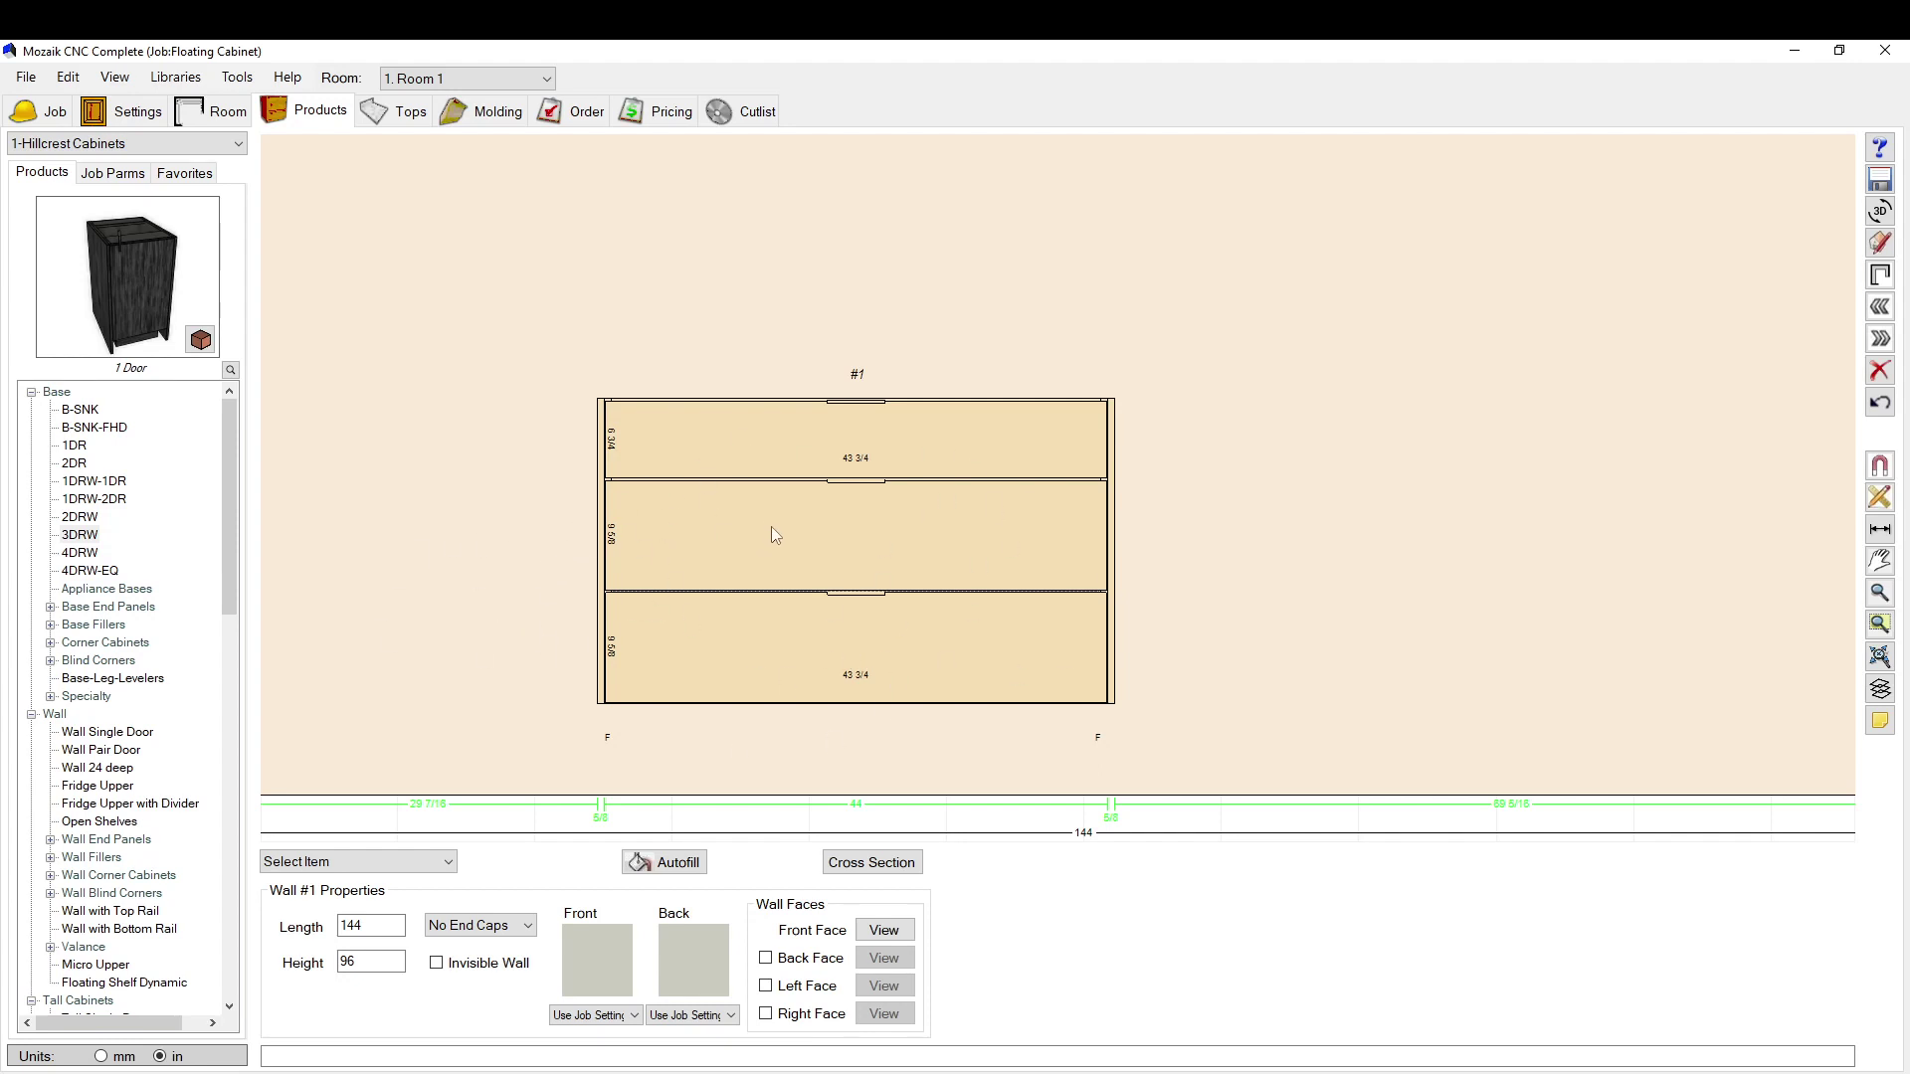
click(795, 566)
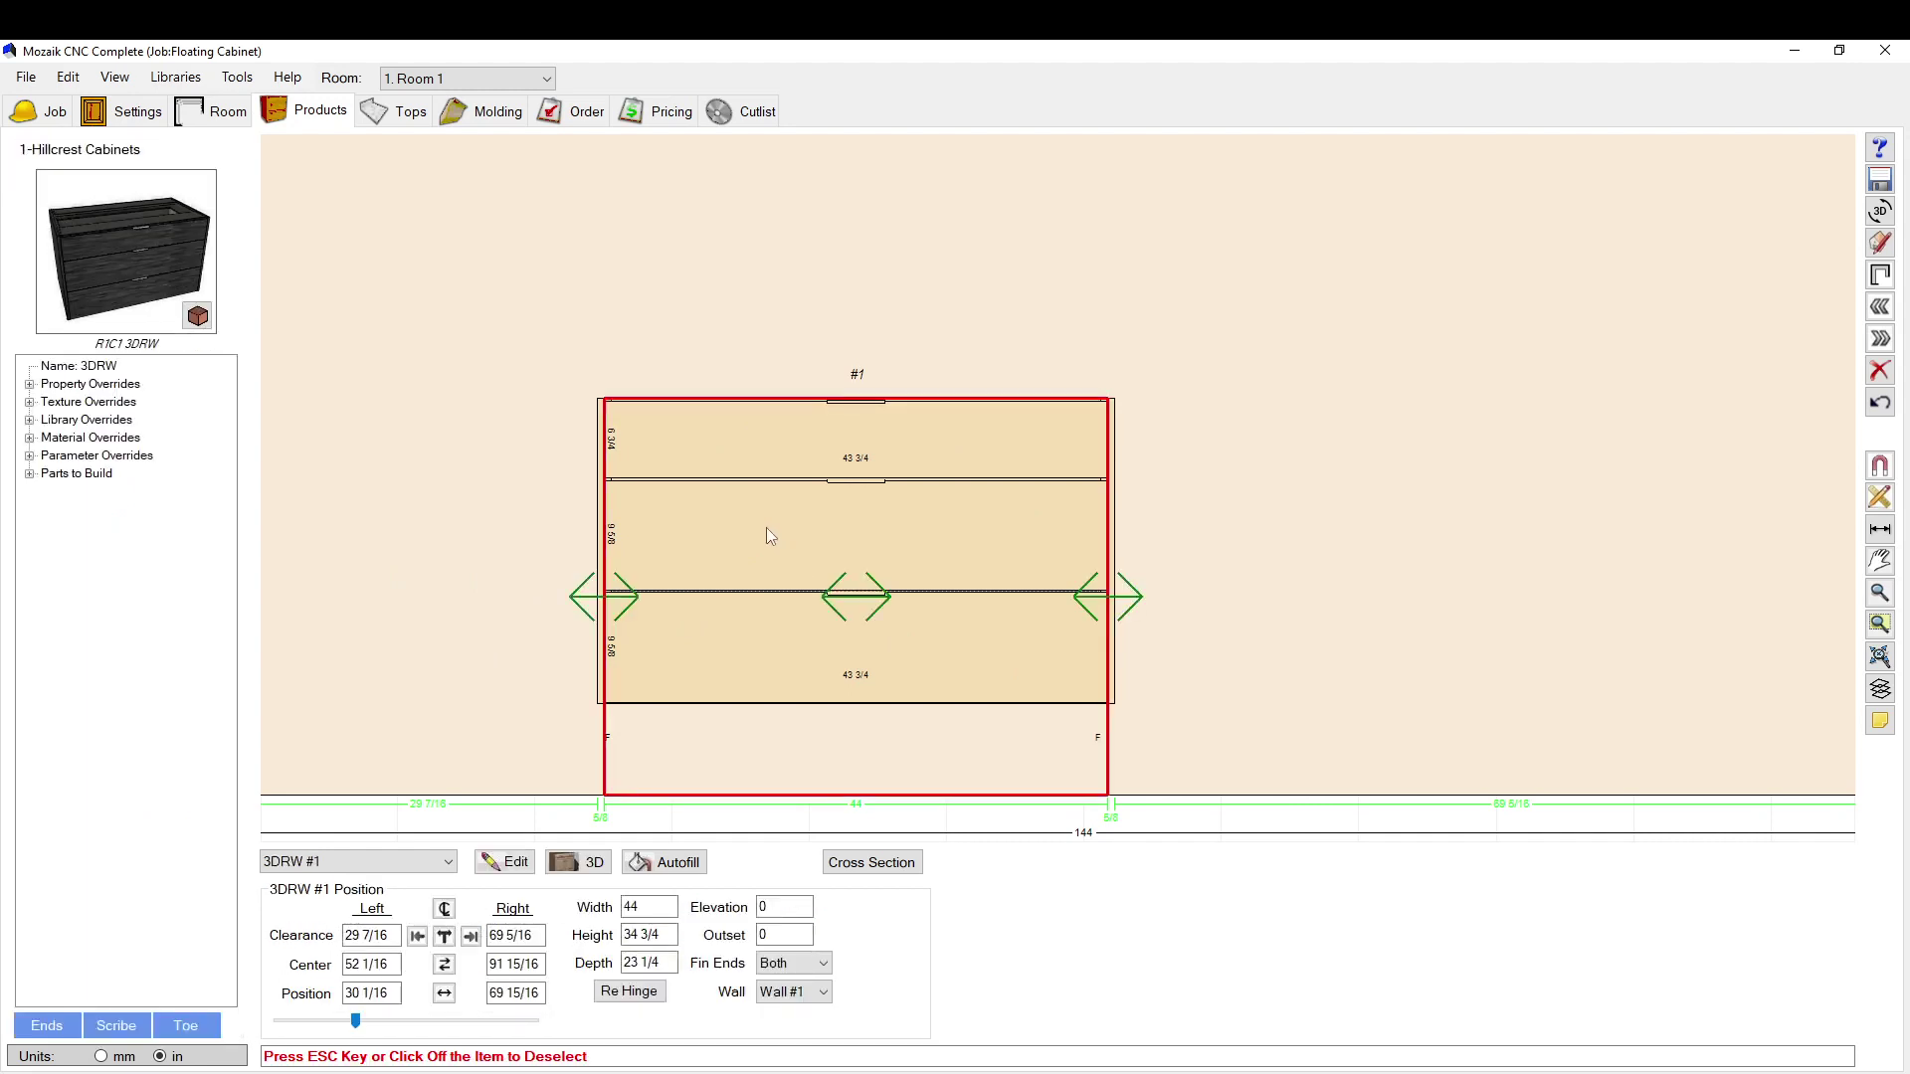
Step: Open the 3DRW's parameter selection window, then dismiss it without changes
double_click(773, 521)
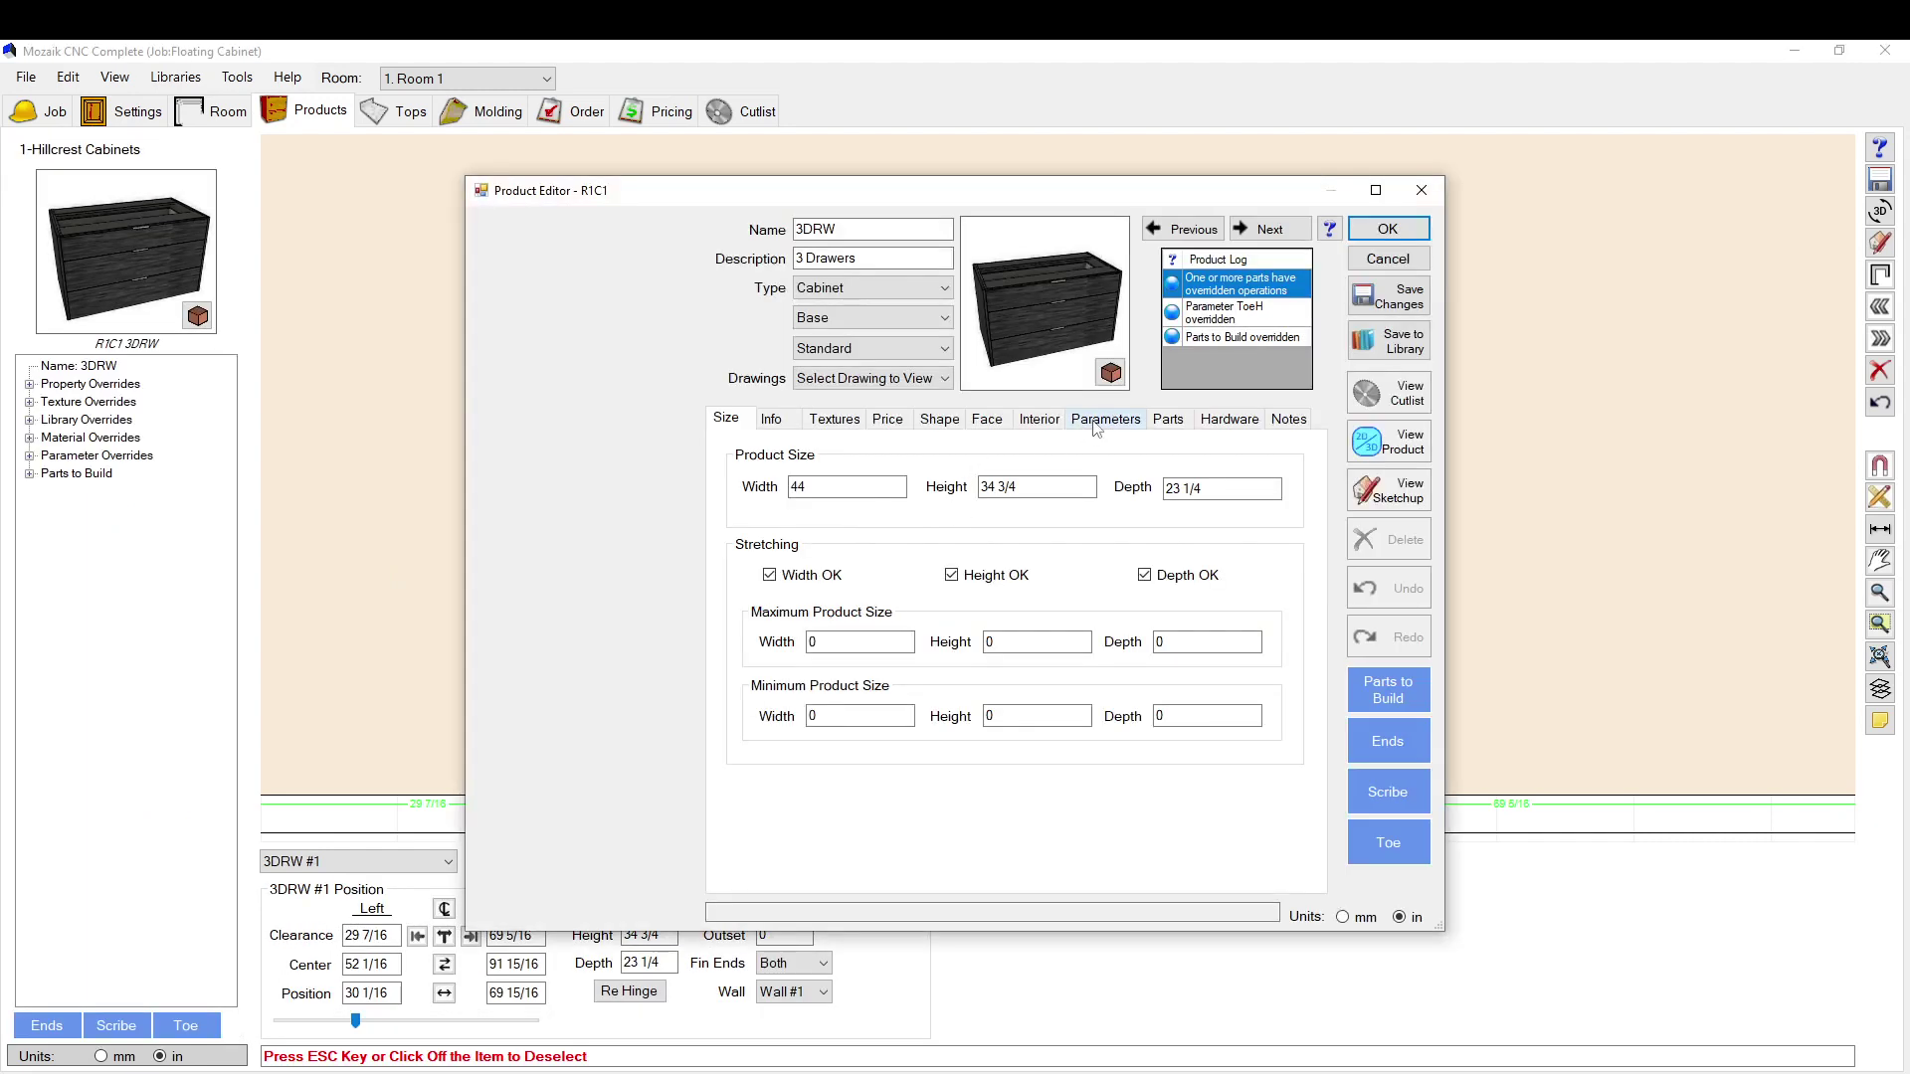
click(1098, 423)
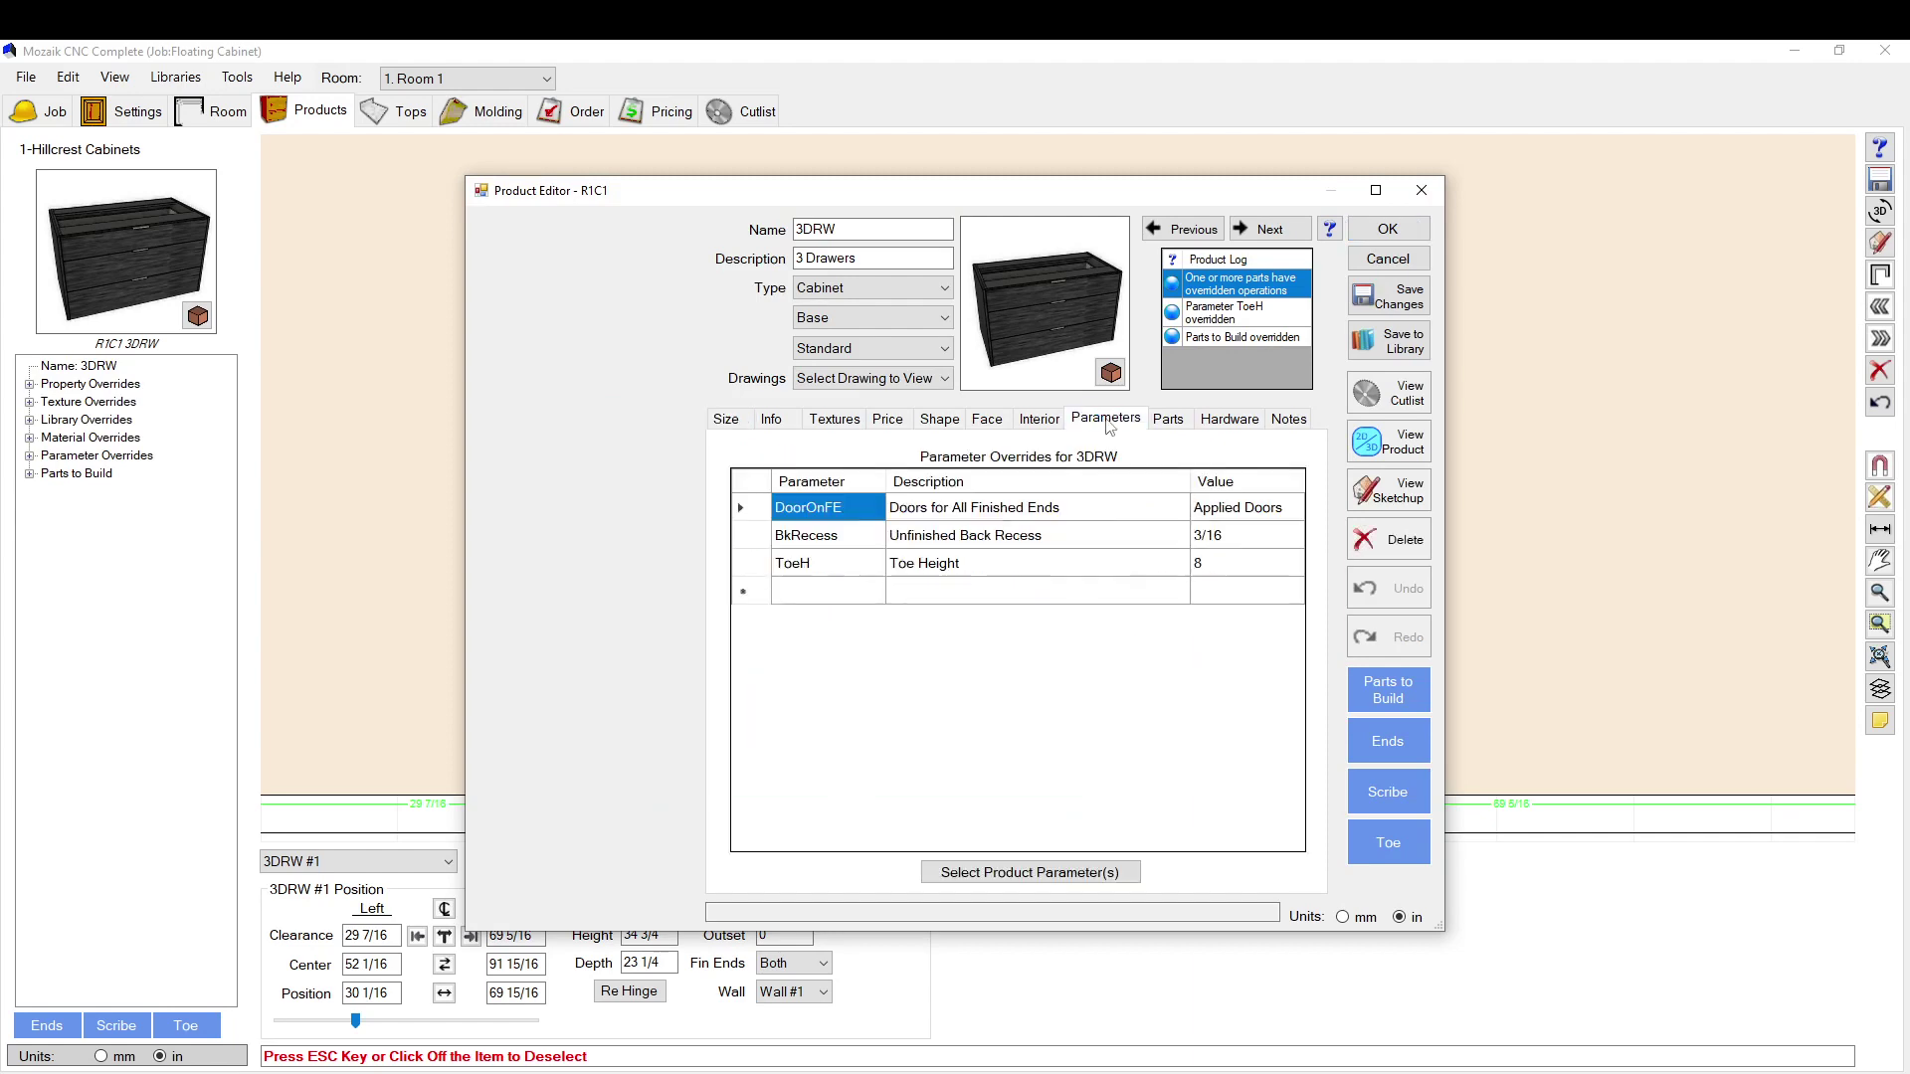
click(975, 868)
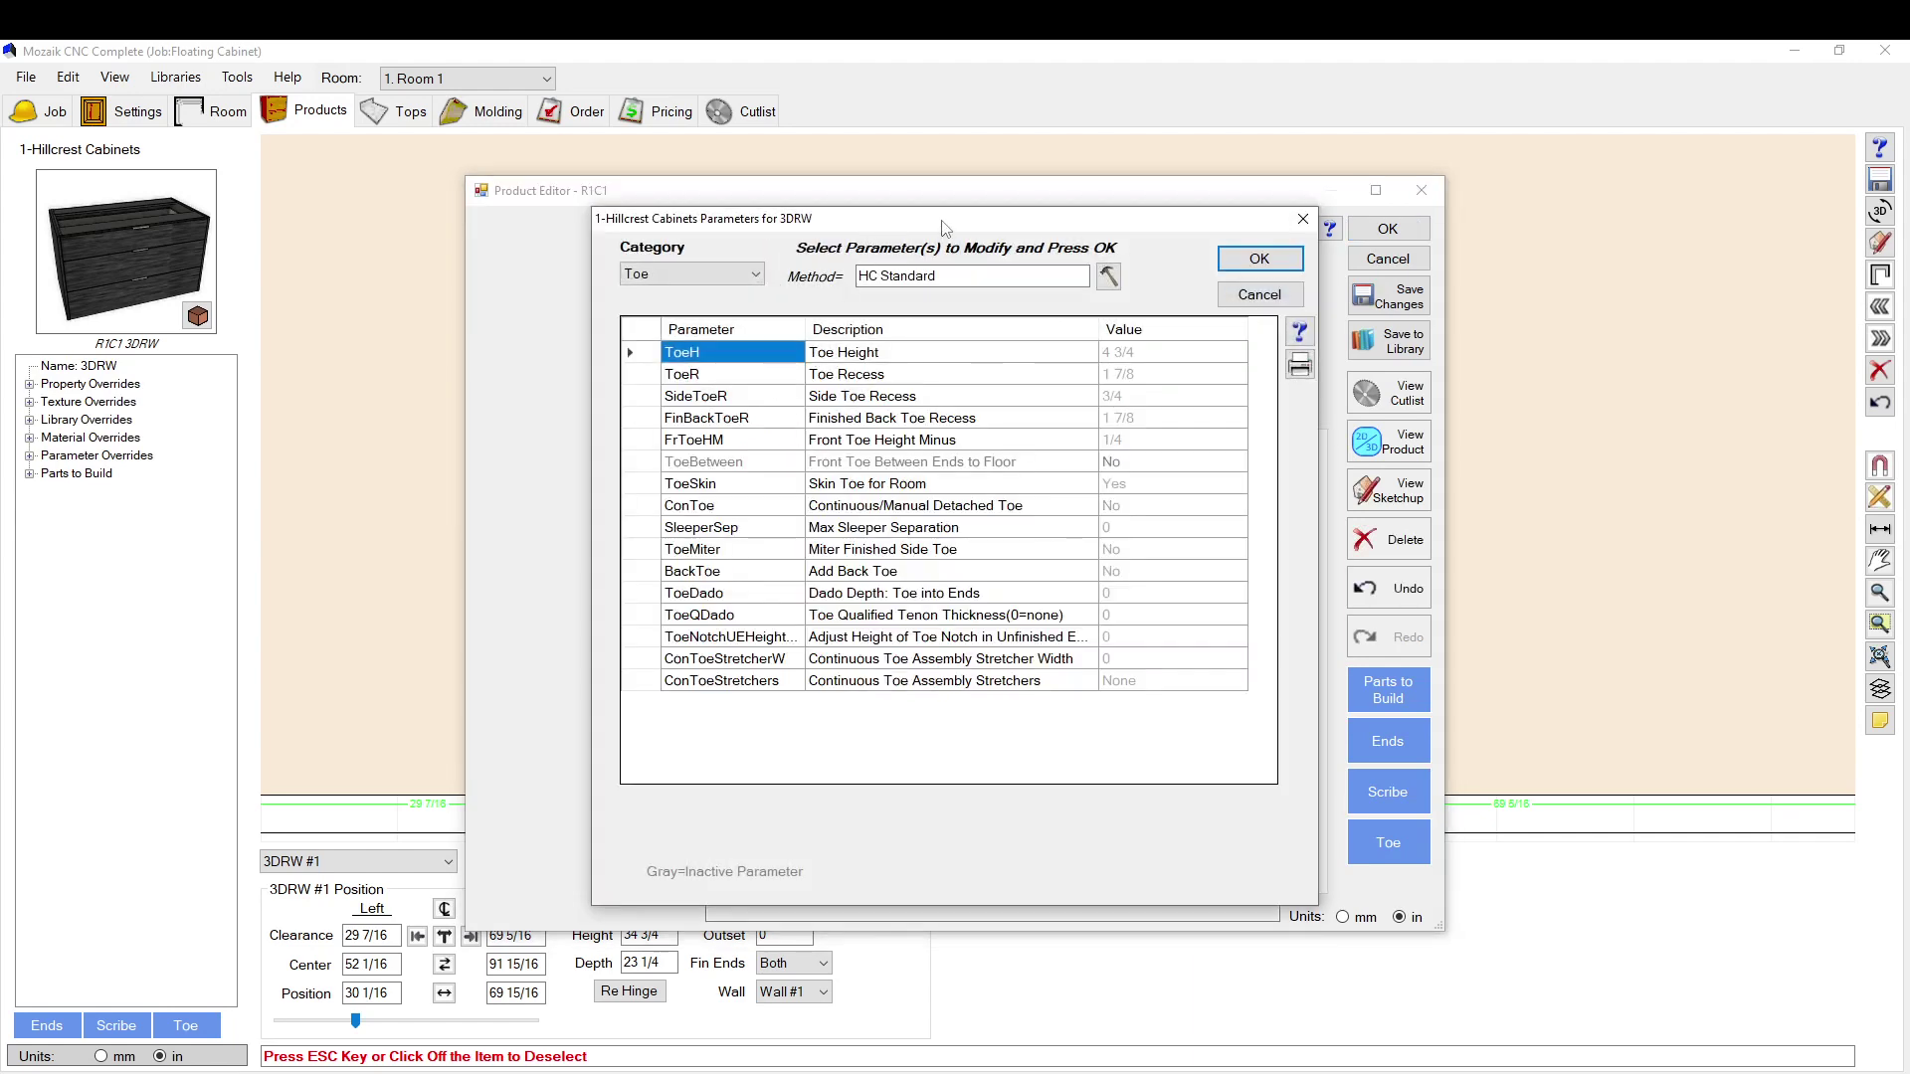
drag(945, 229, 787, 645)
click(1102, 683)
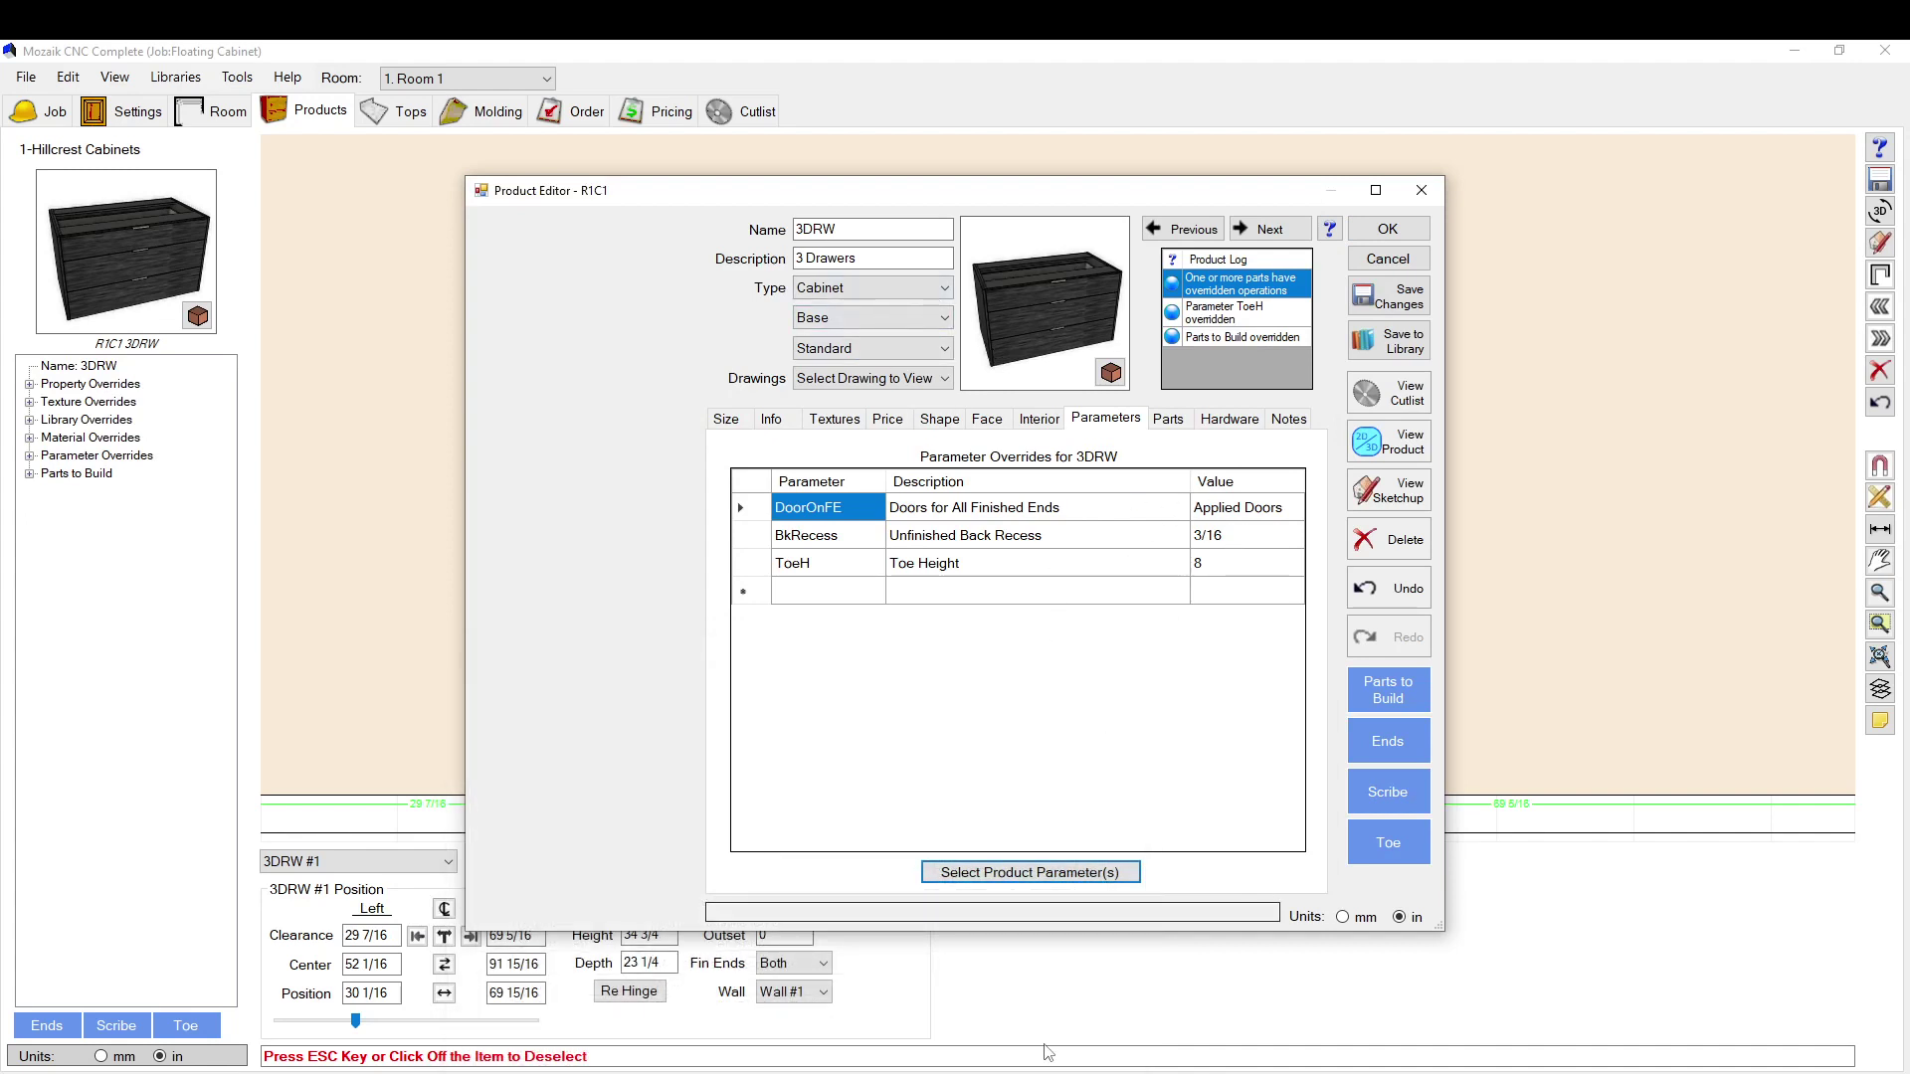
Step: Reopen the parameter selection, filter to the Backs category and pick Backs
click(1027, 873)
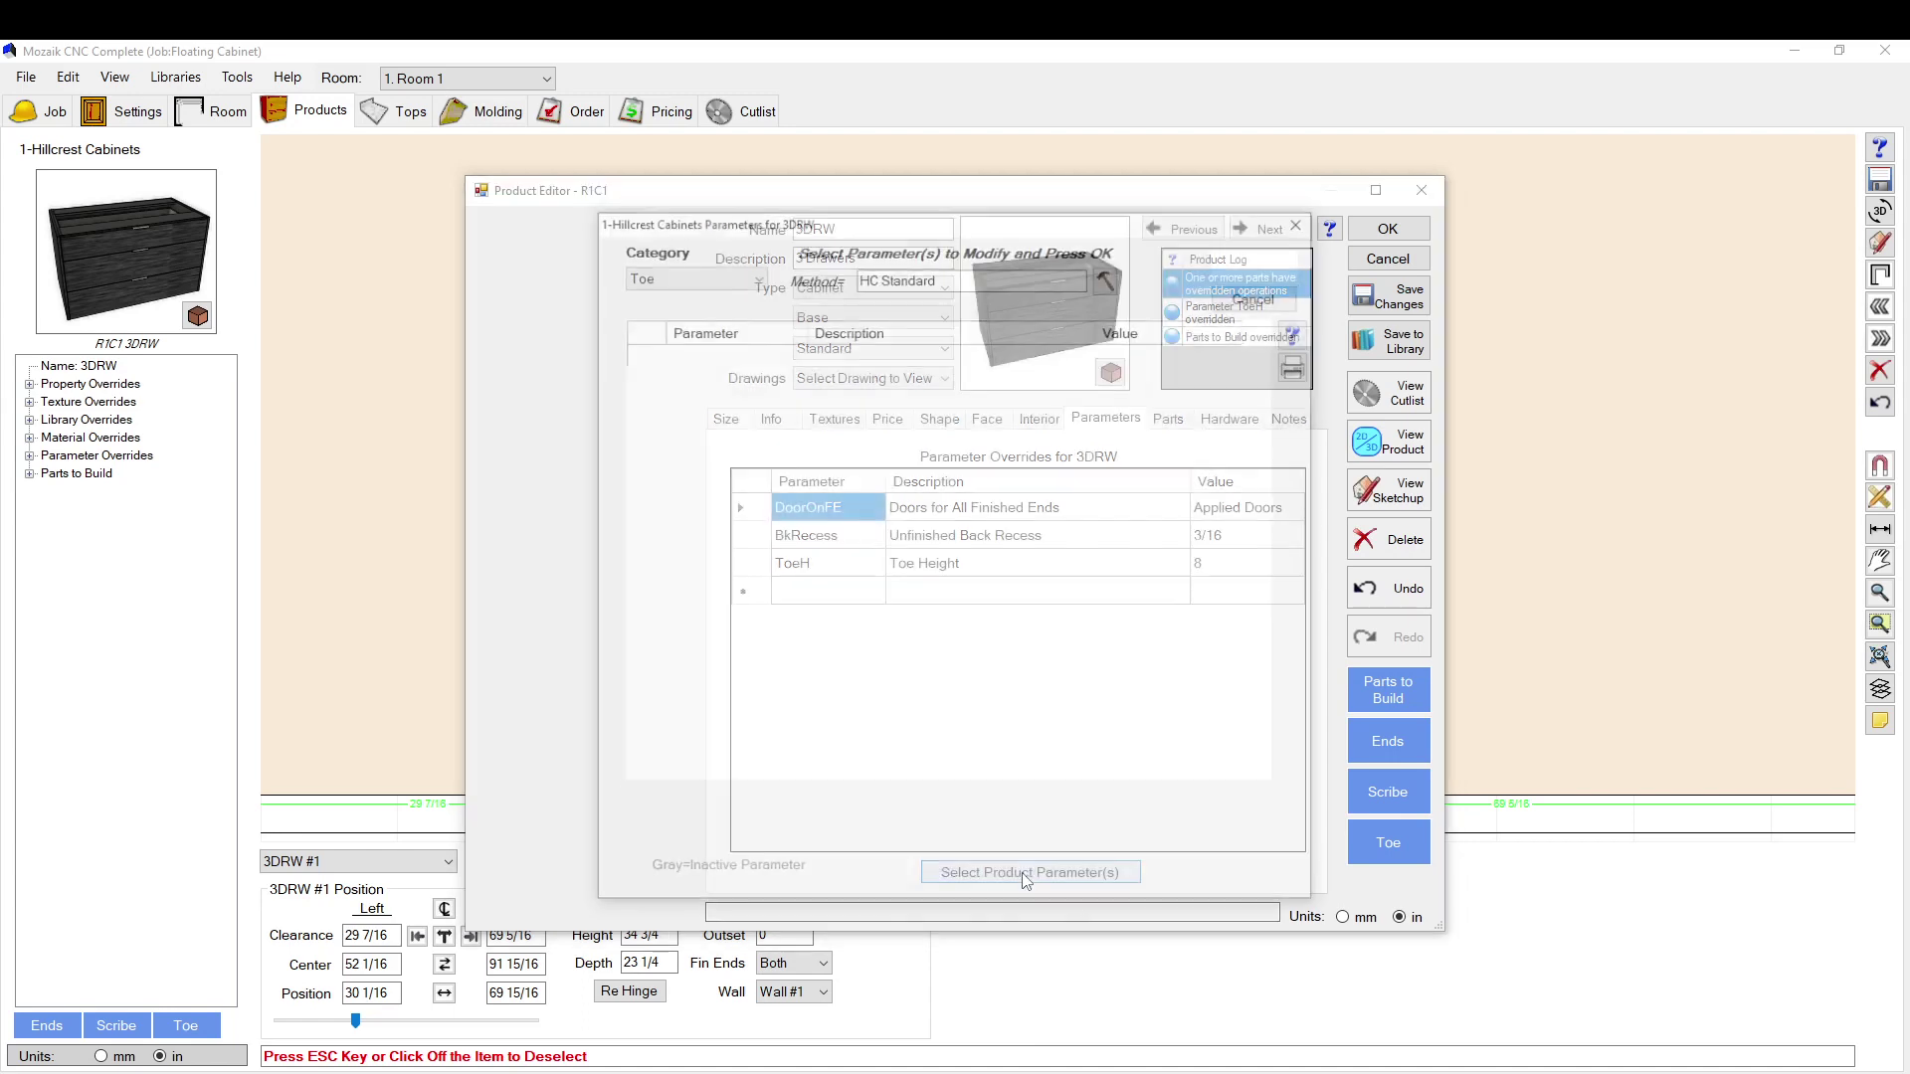
click(703, 283)
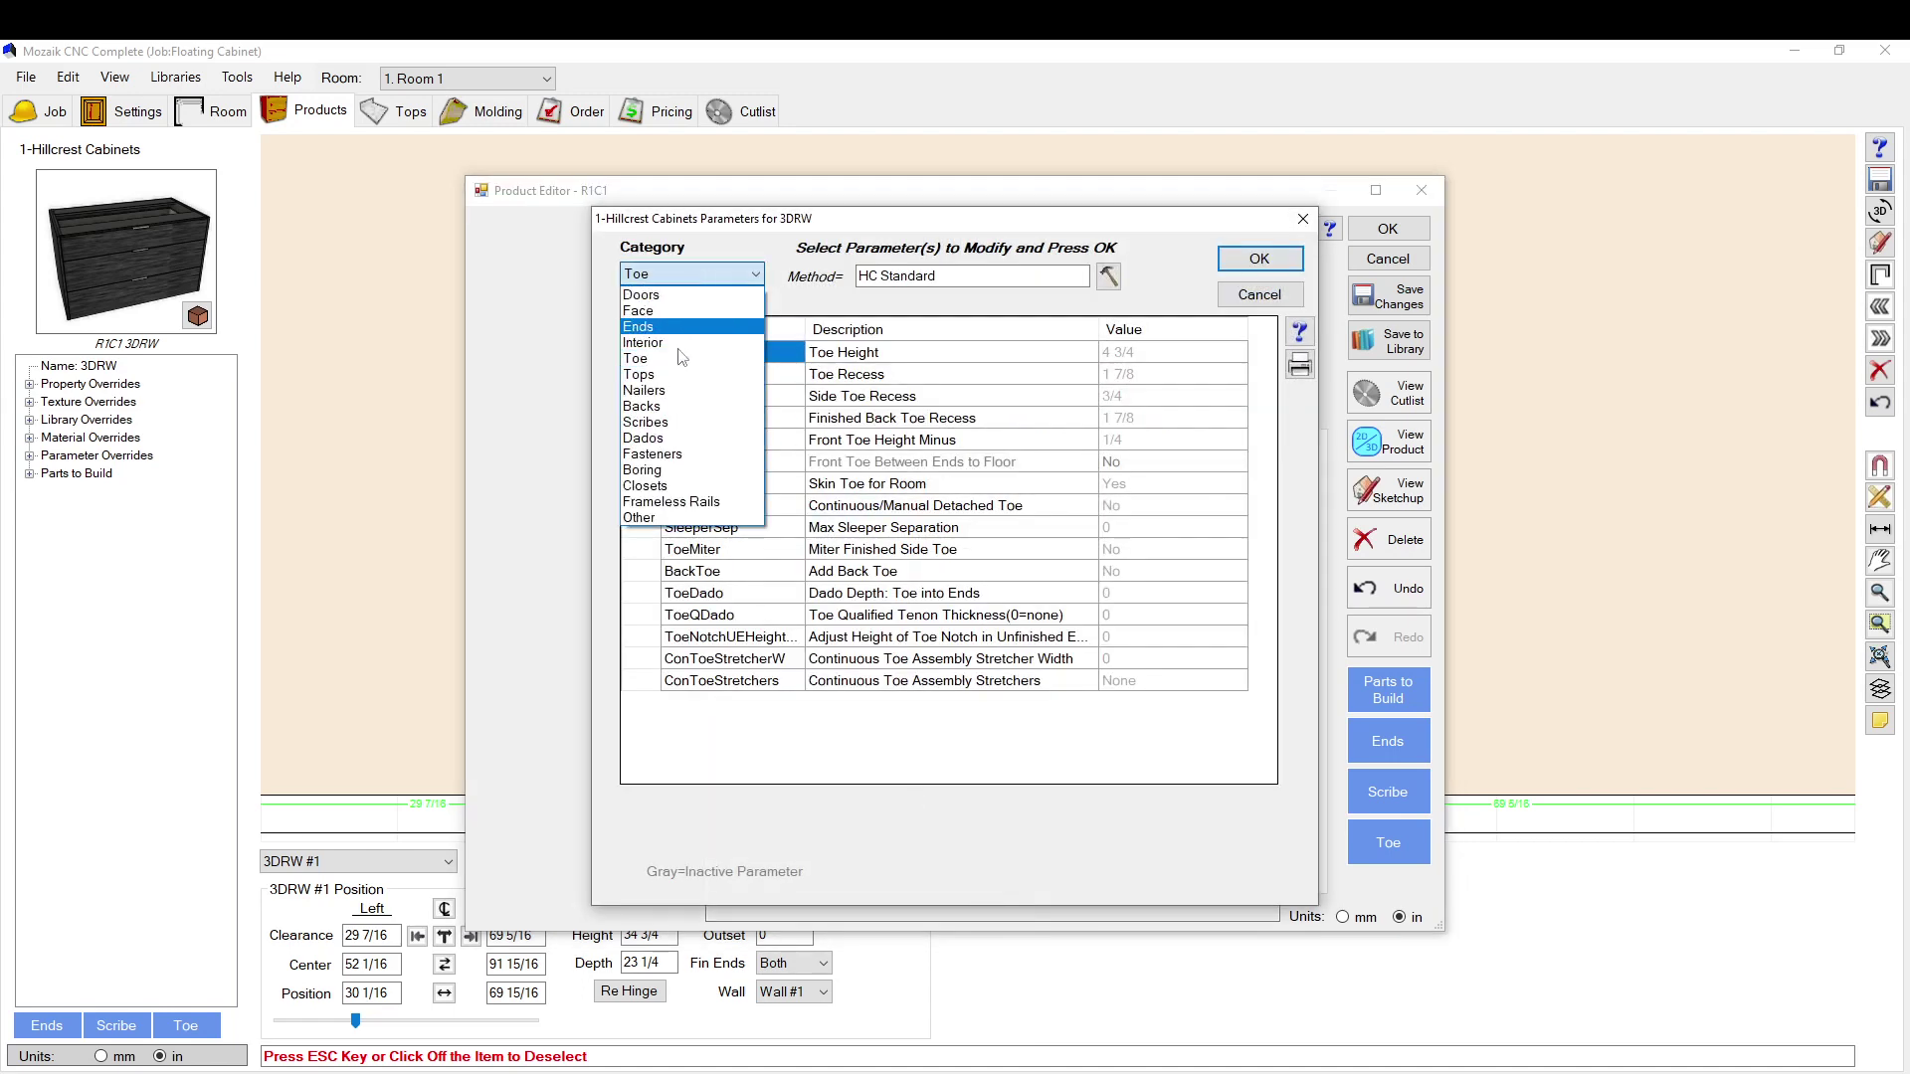
click(675, 416)
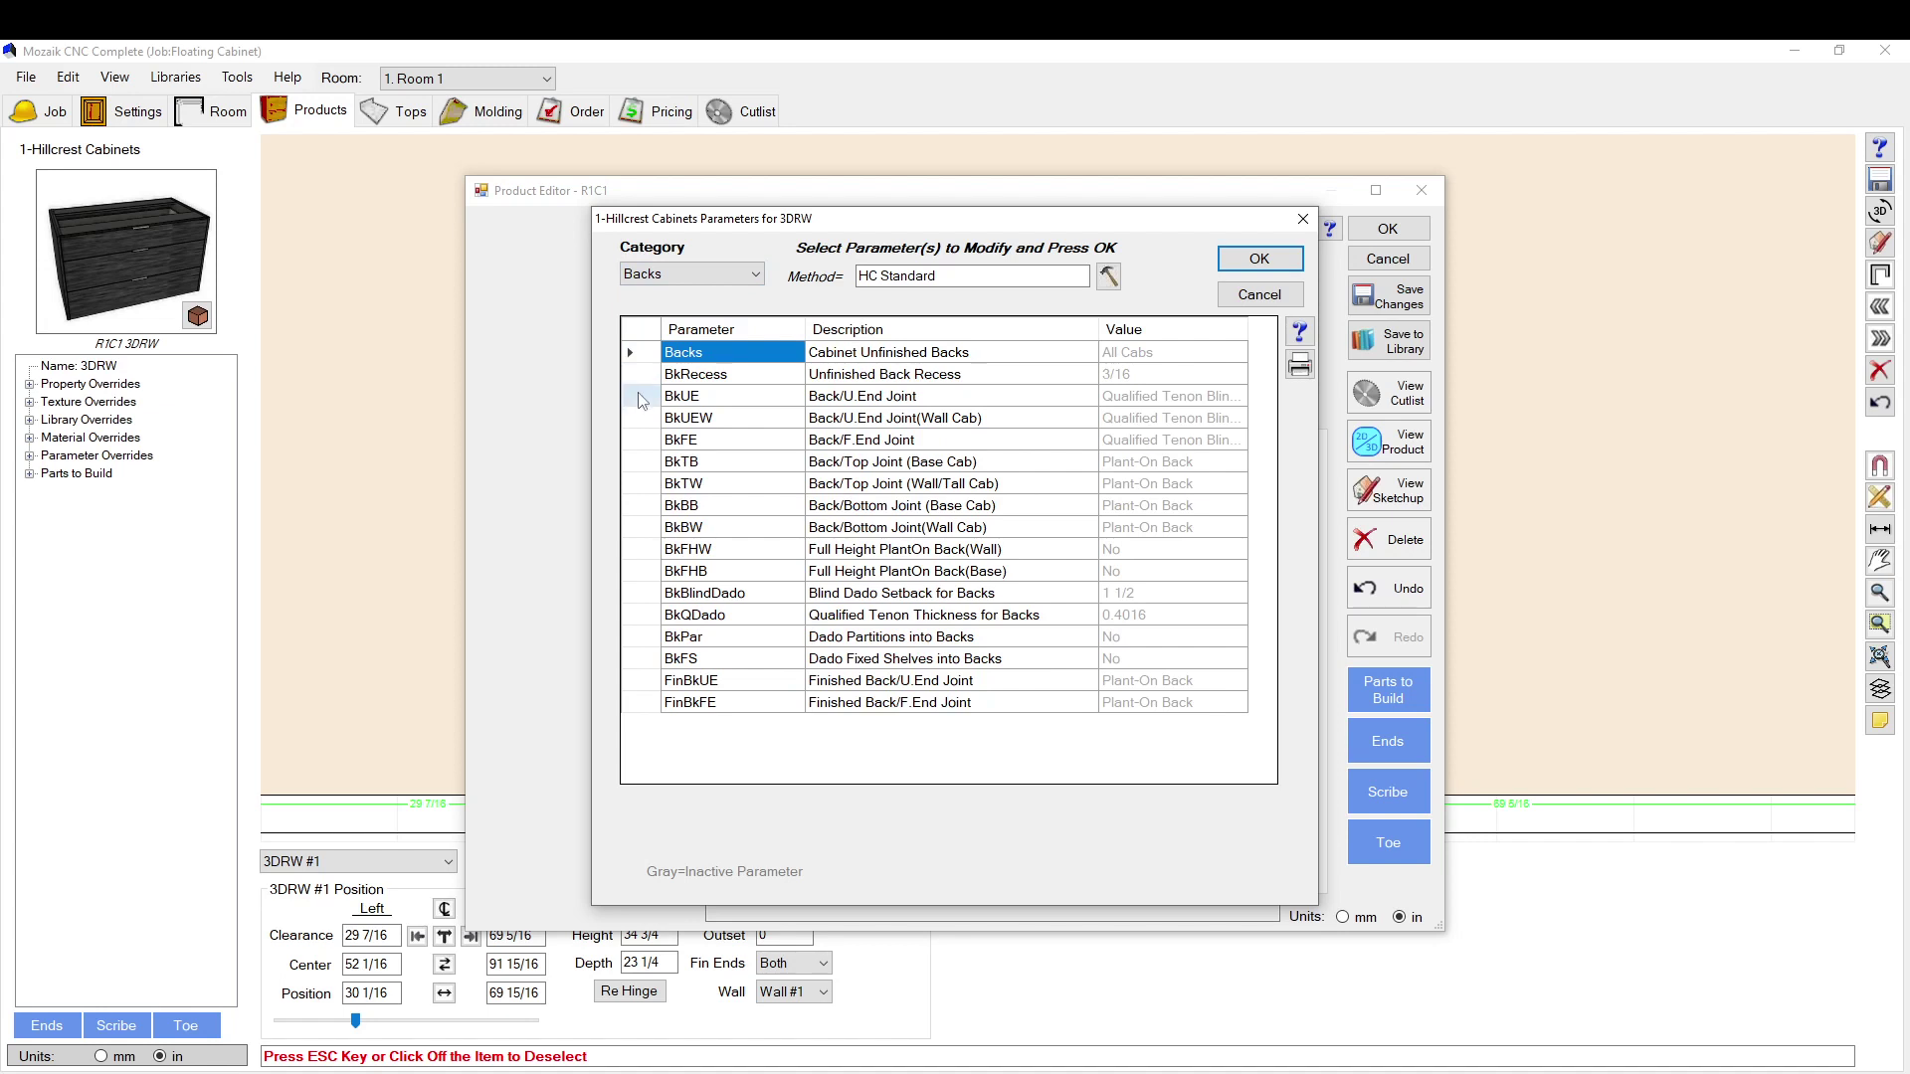
click(637, 355)
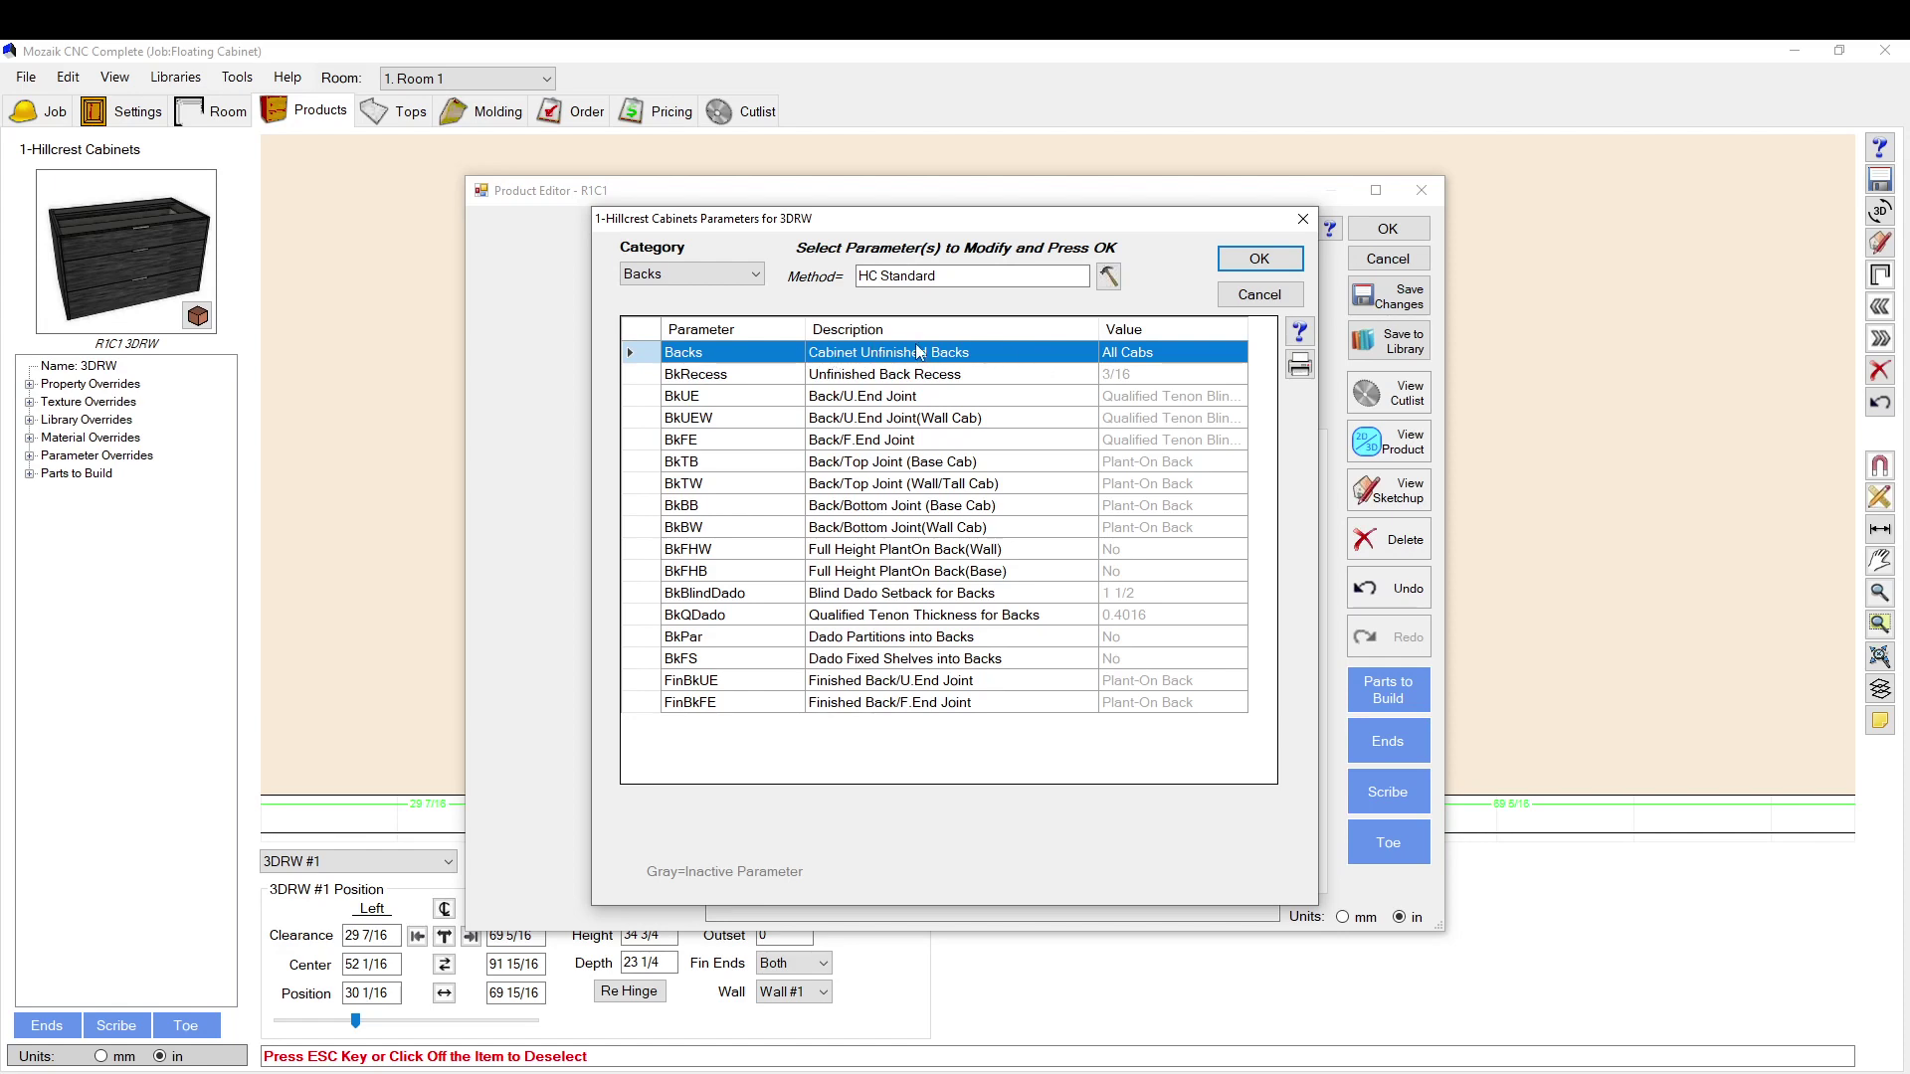
Step: Add the Backs override and set Cabinet Unfinished Backs to None
click(1288, 260)
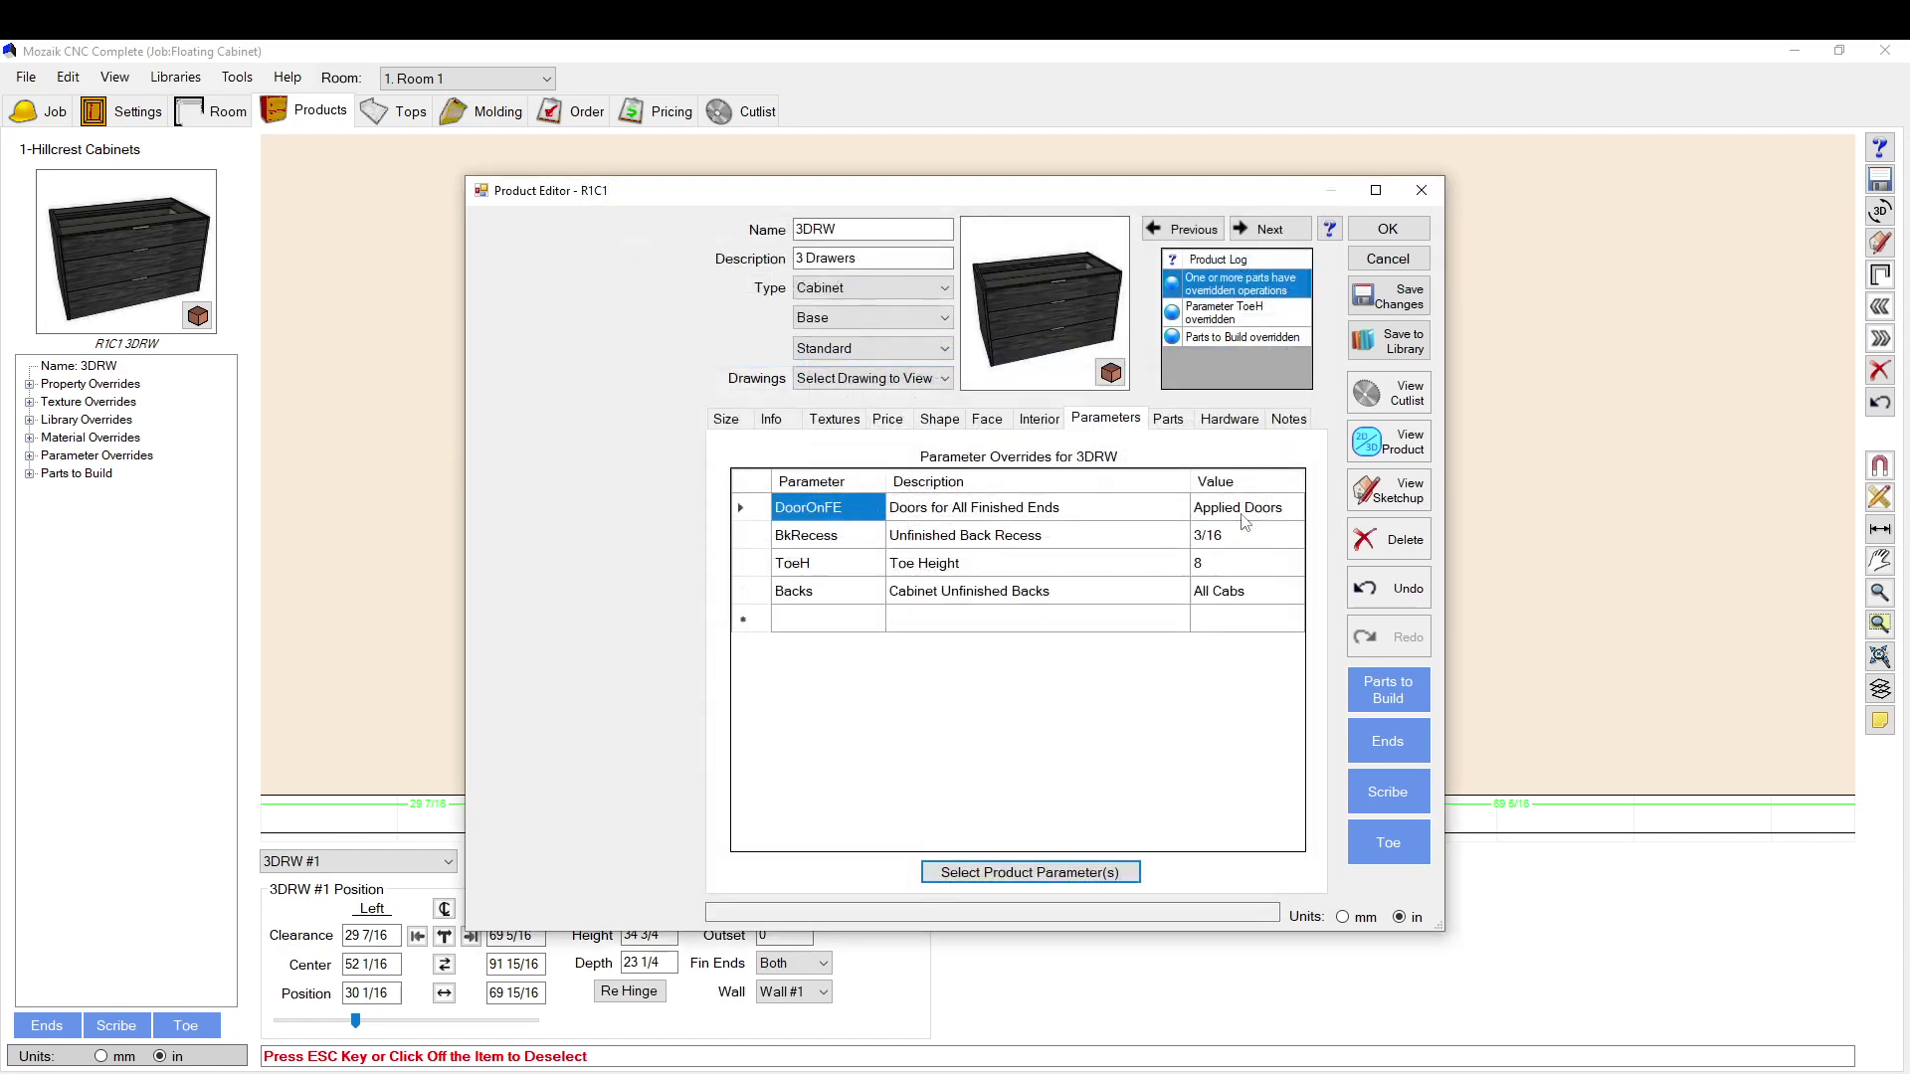
drag(1059, 318, 1231, 537)
click(1253, 593)
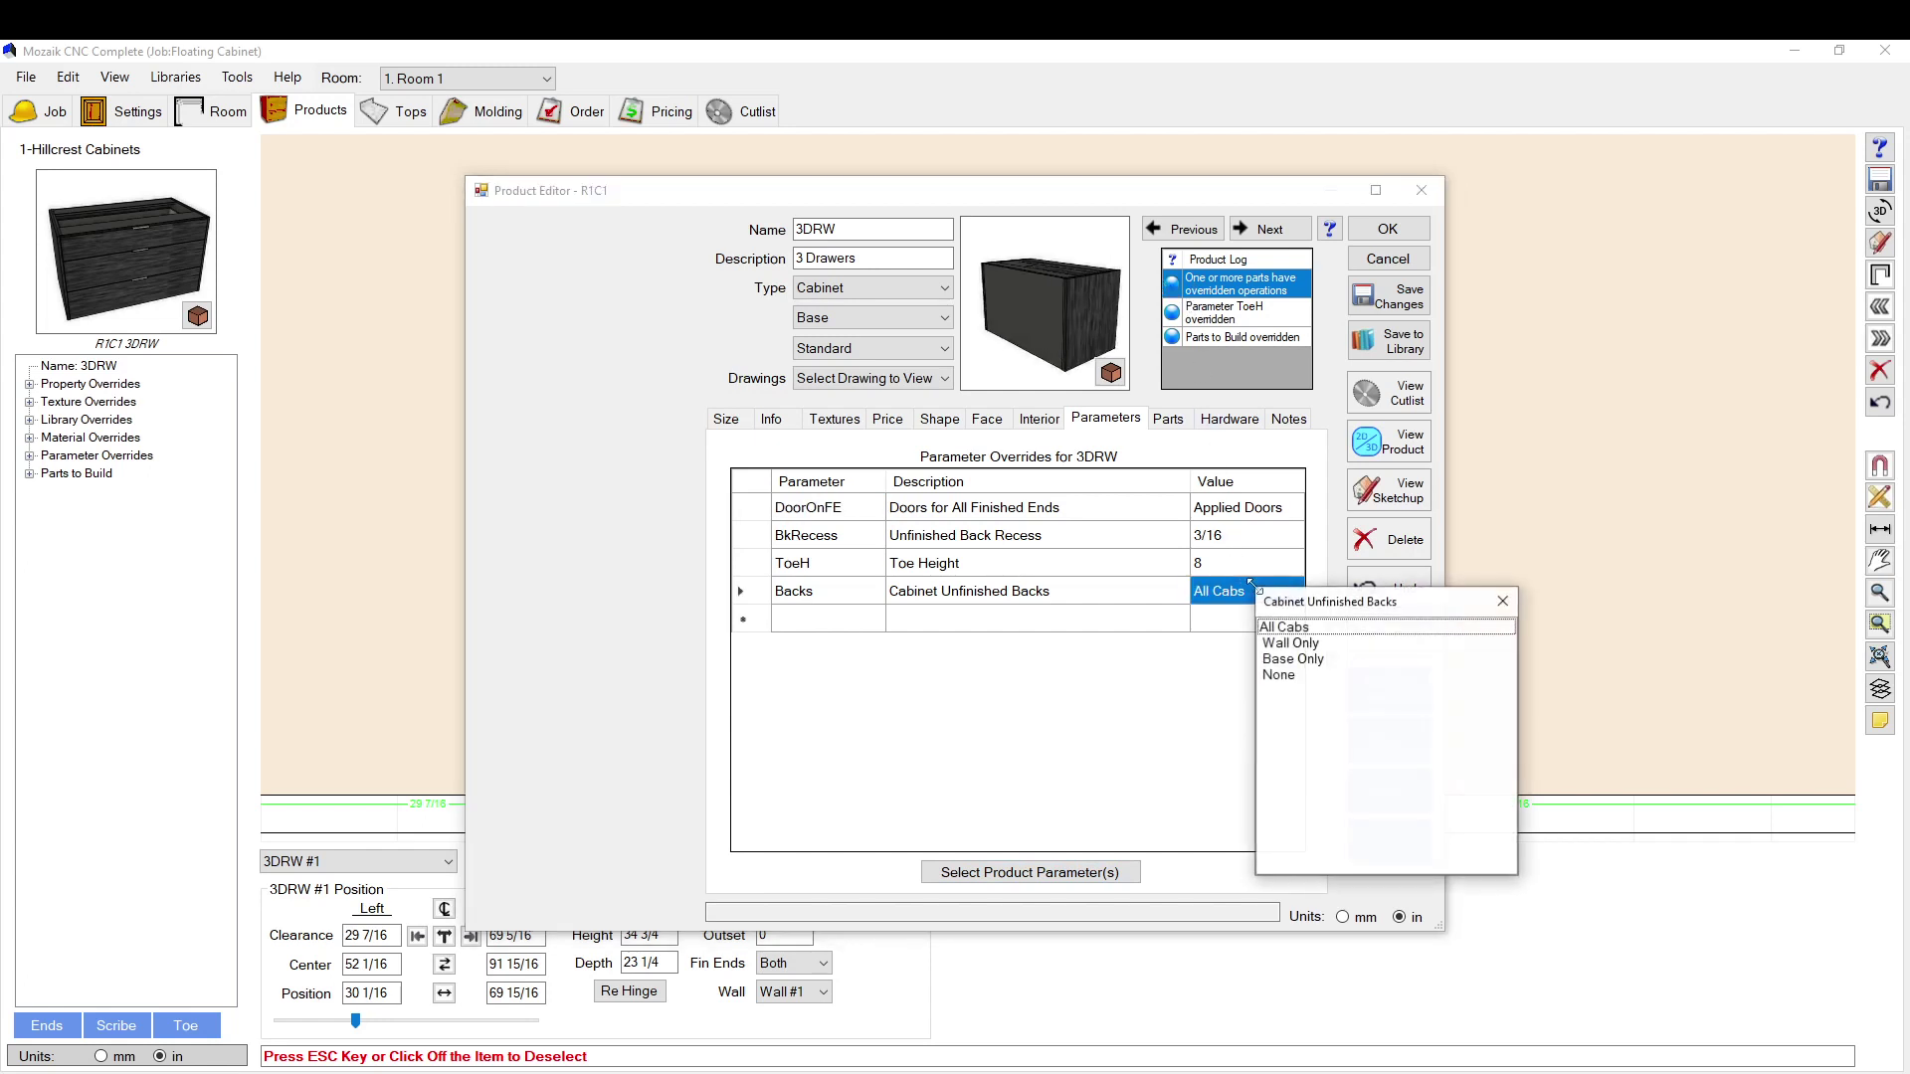
click(1279, 674)
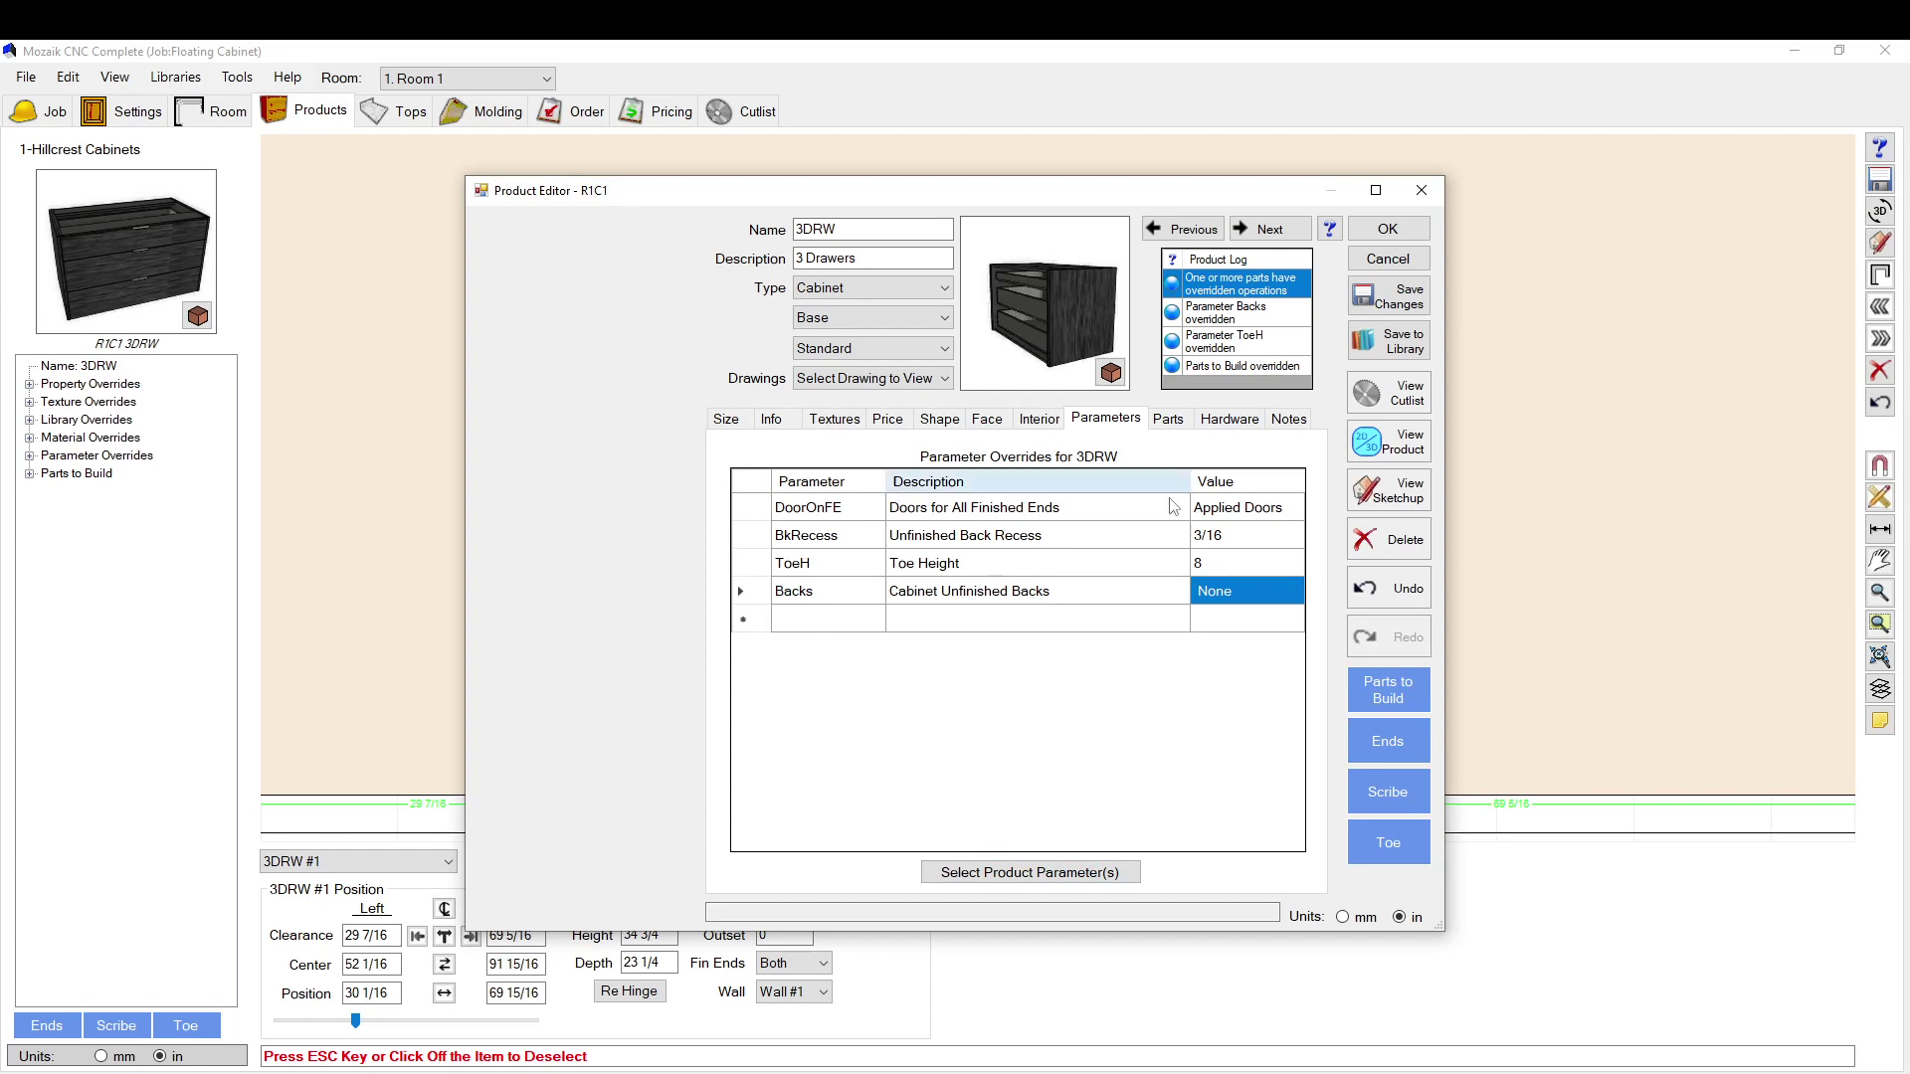
Step: Add a NailW nailer width override of 6 from the Nailers category
click(1024, 876)
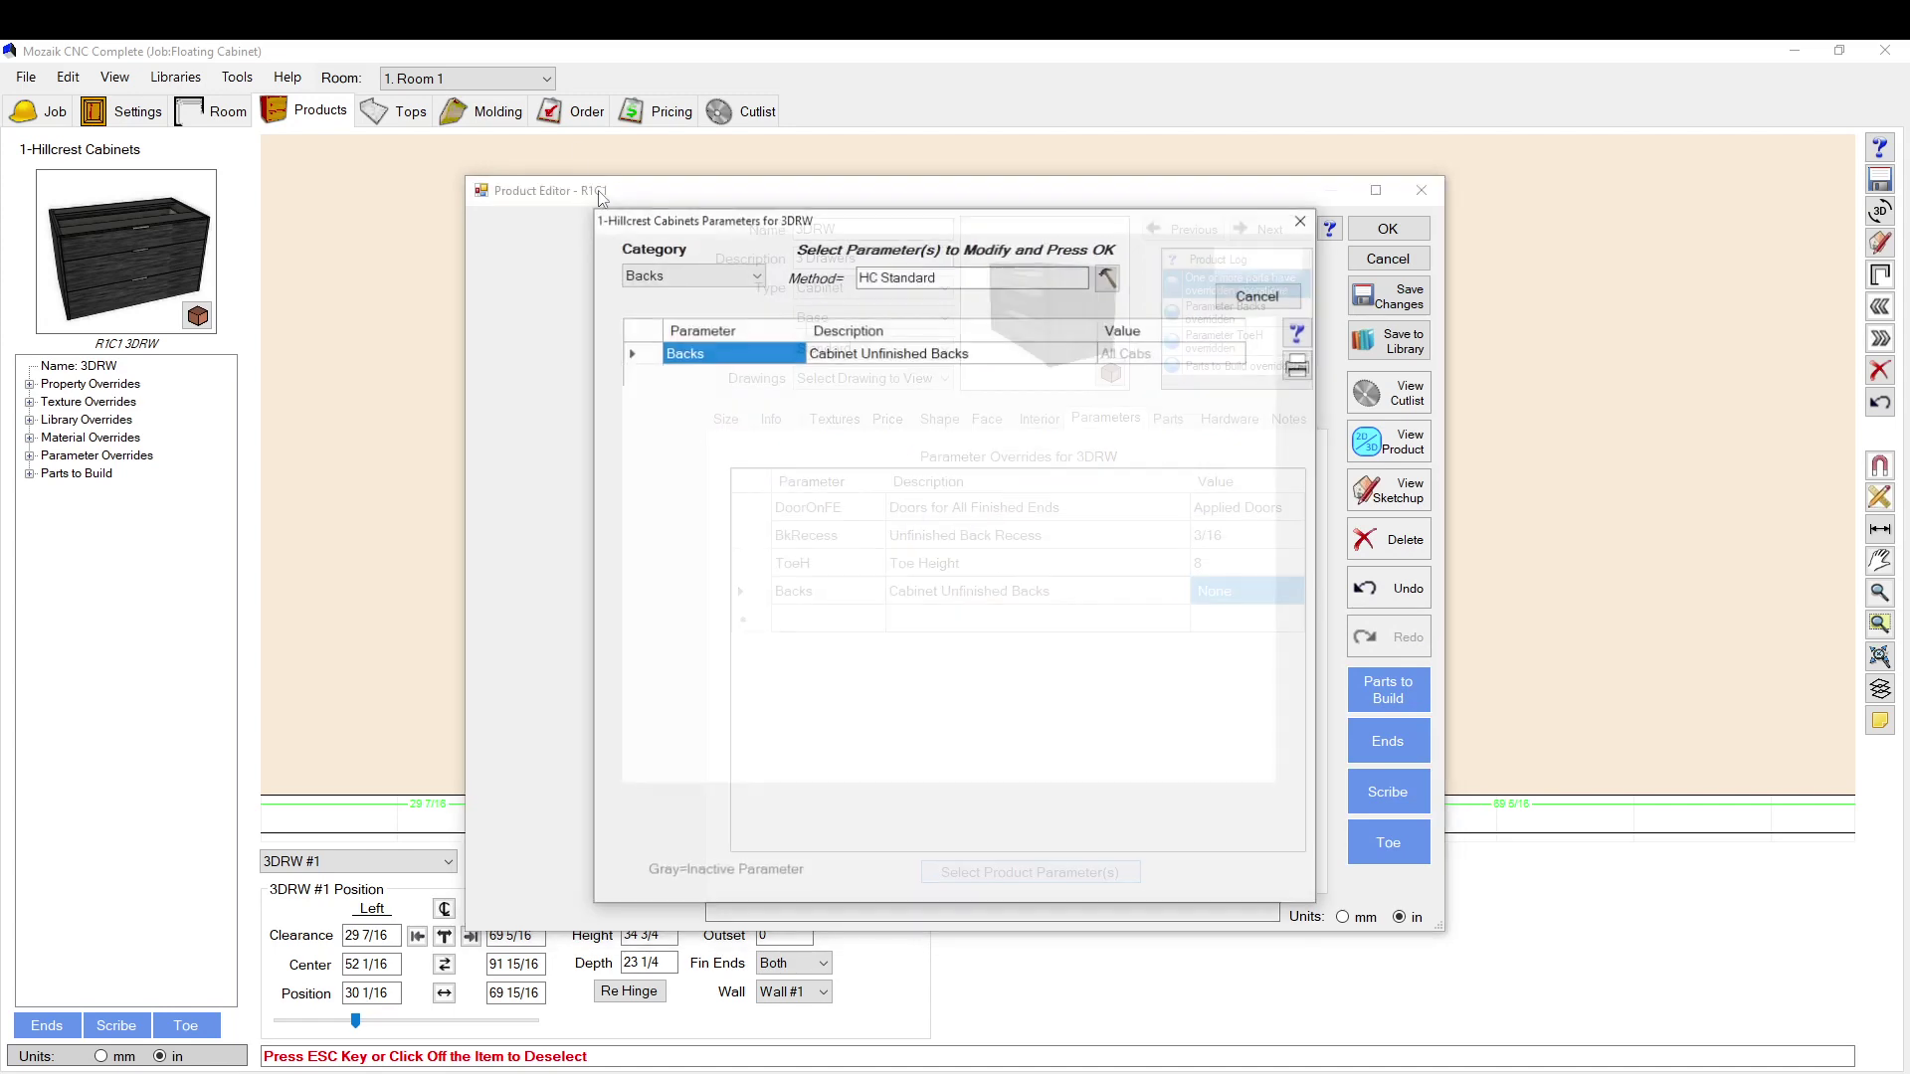
click(714, 275)
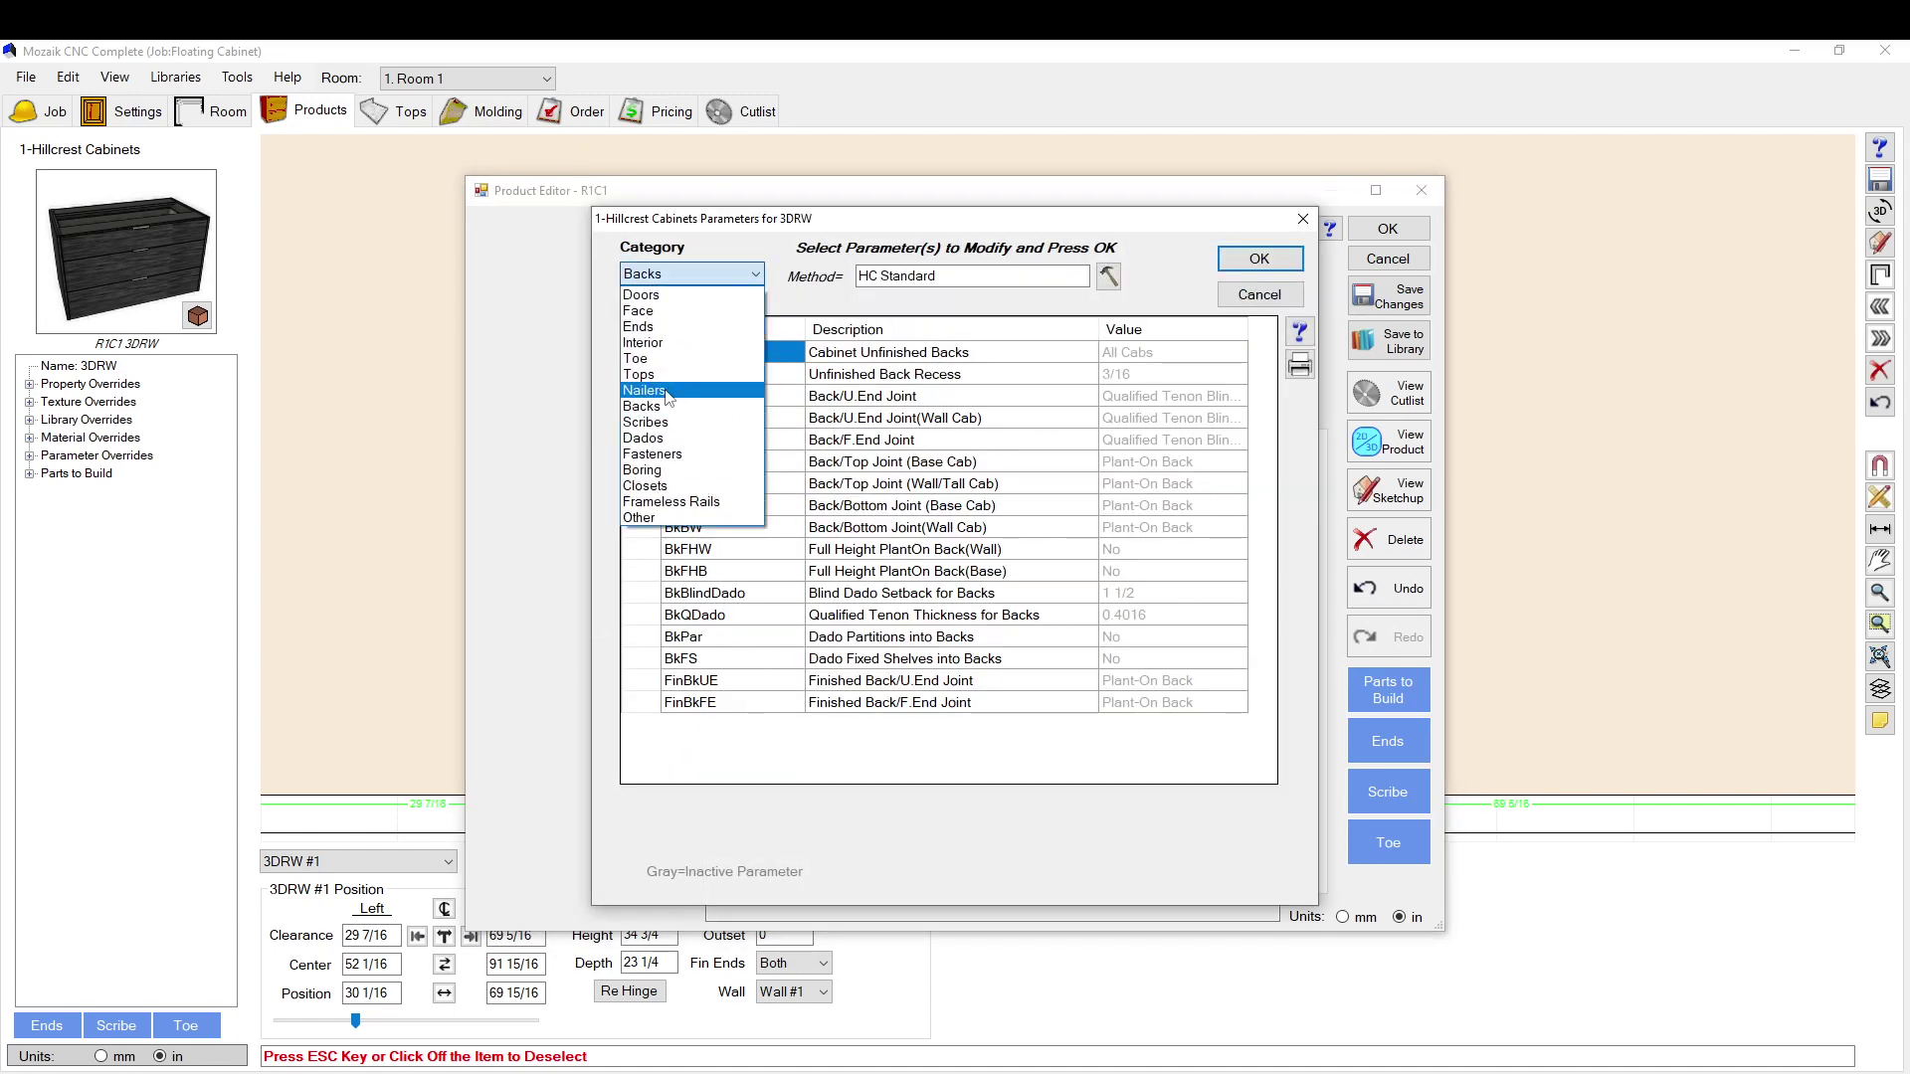
click(686, 390)
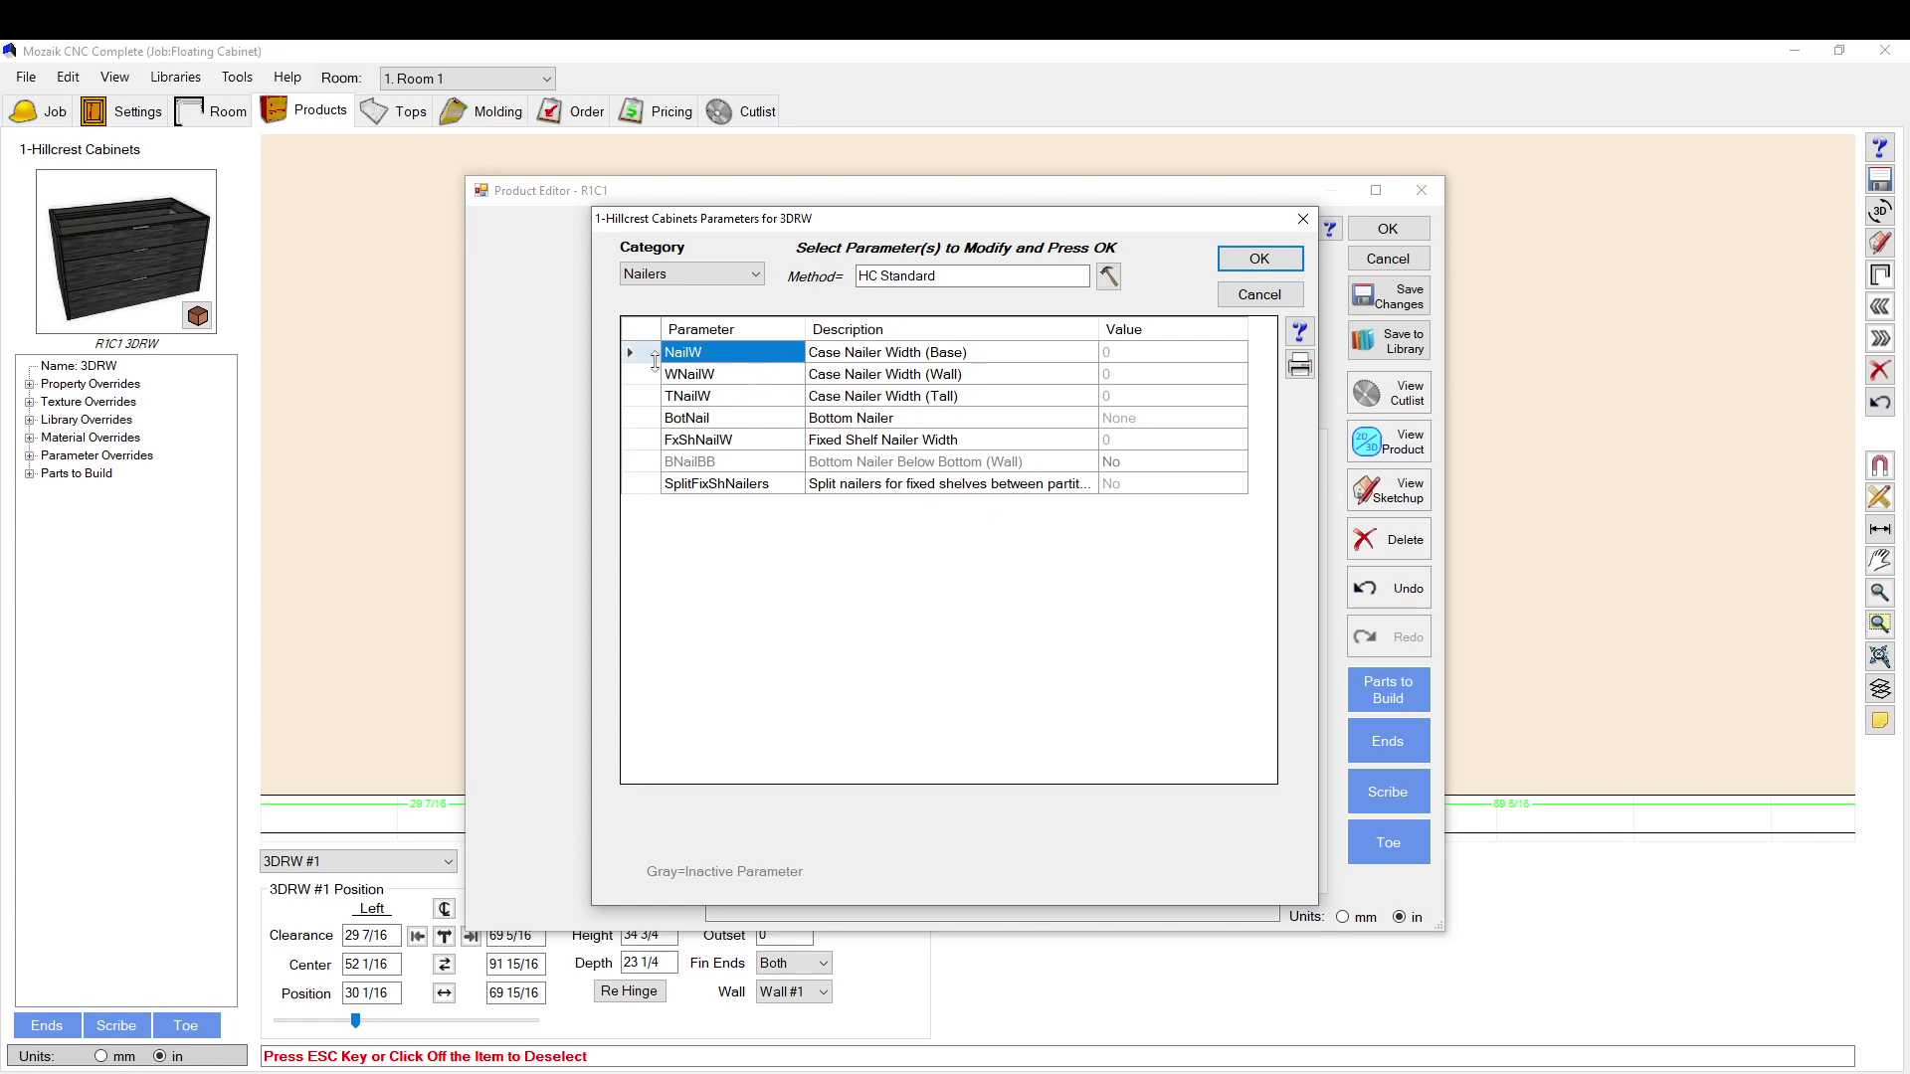
click(1259, 259)
click(1230, 621)
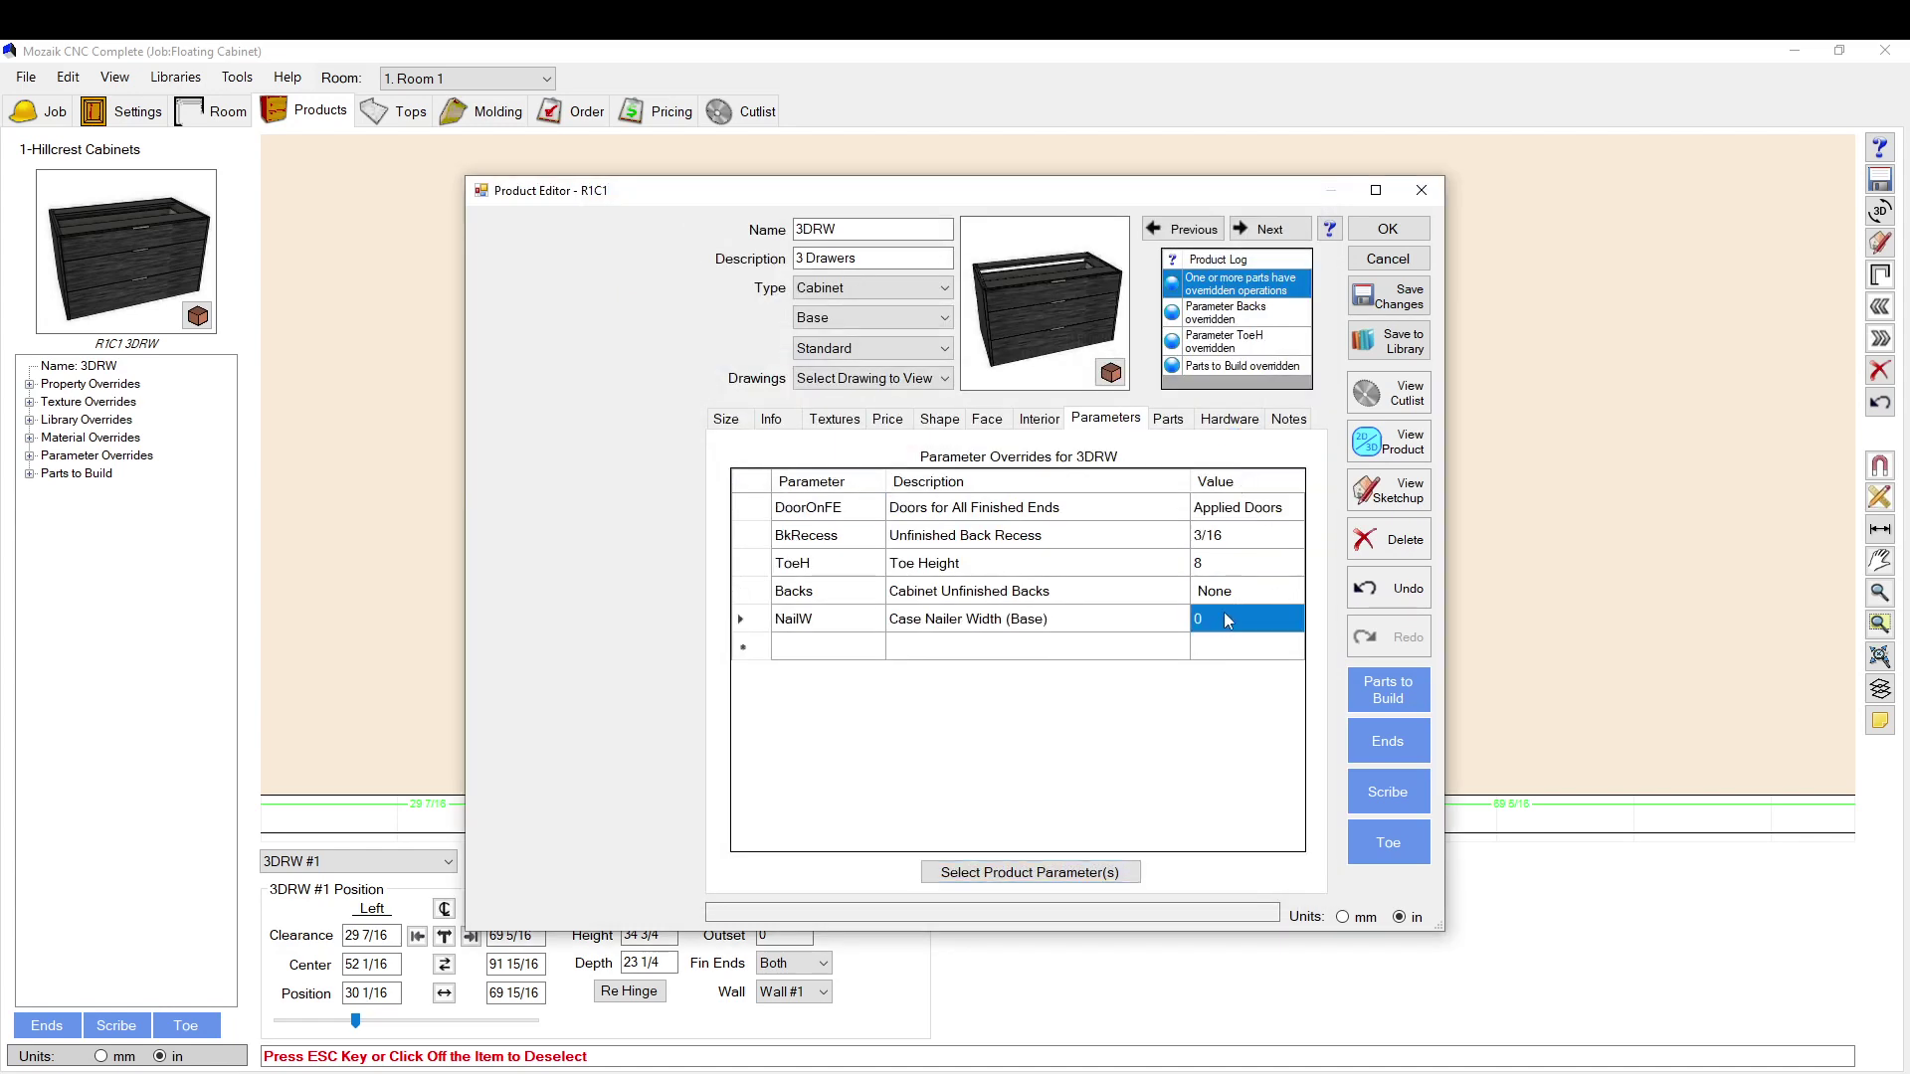
text(6)
key(Return)
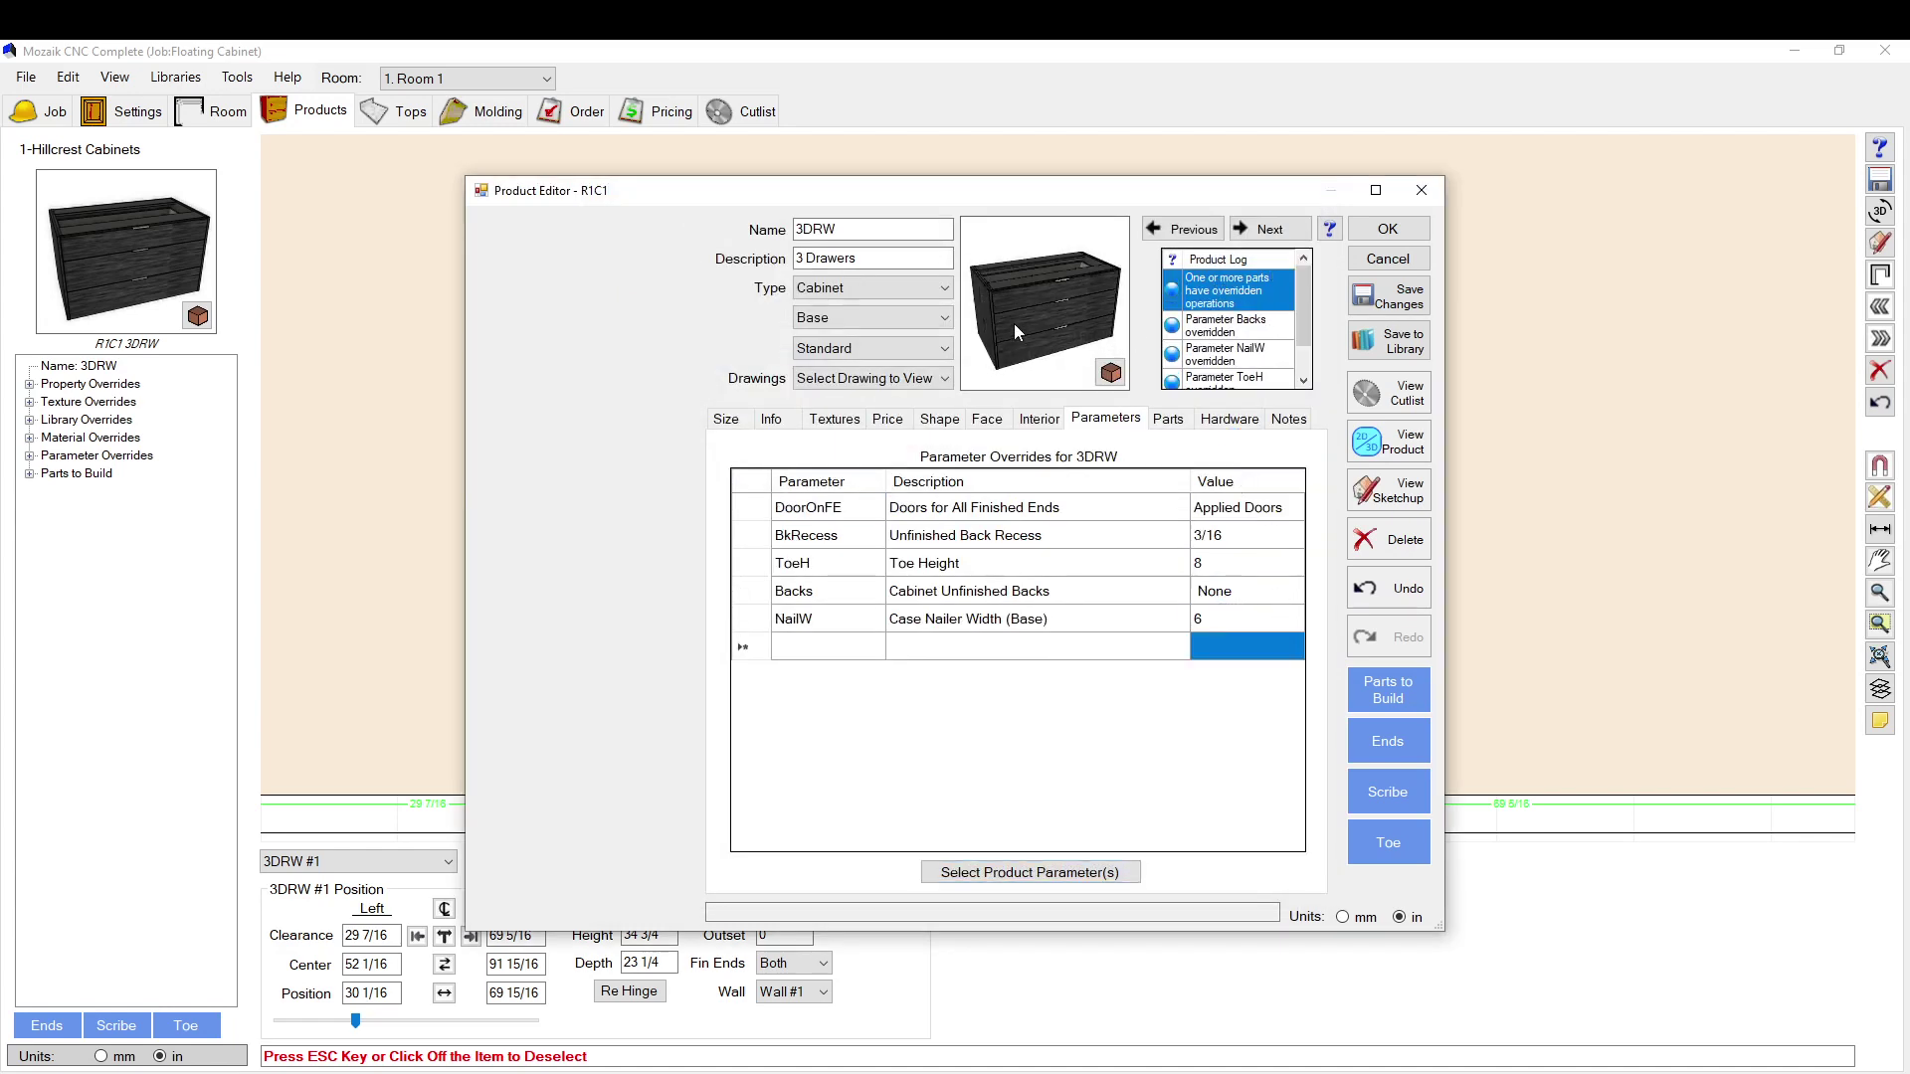
drag(1017, 301, 1059, 346)
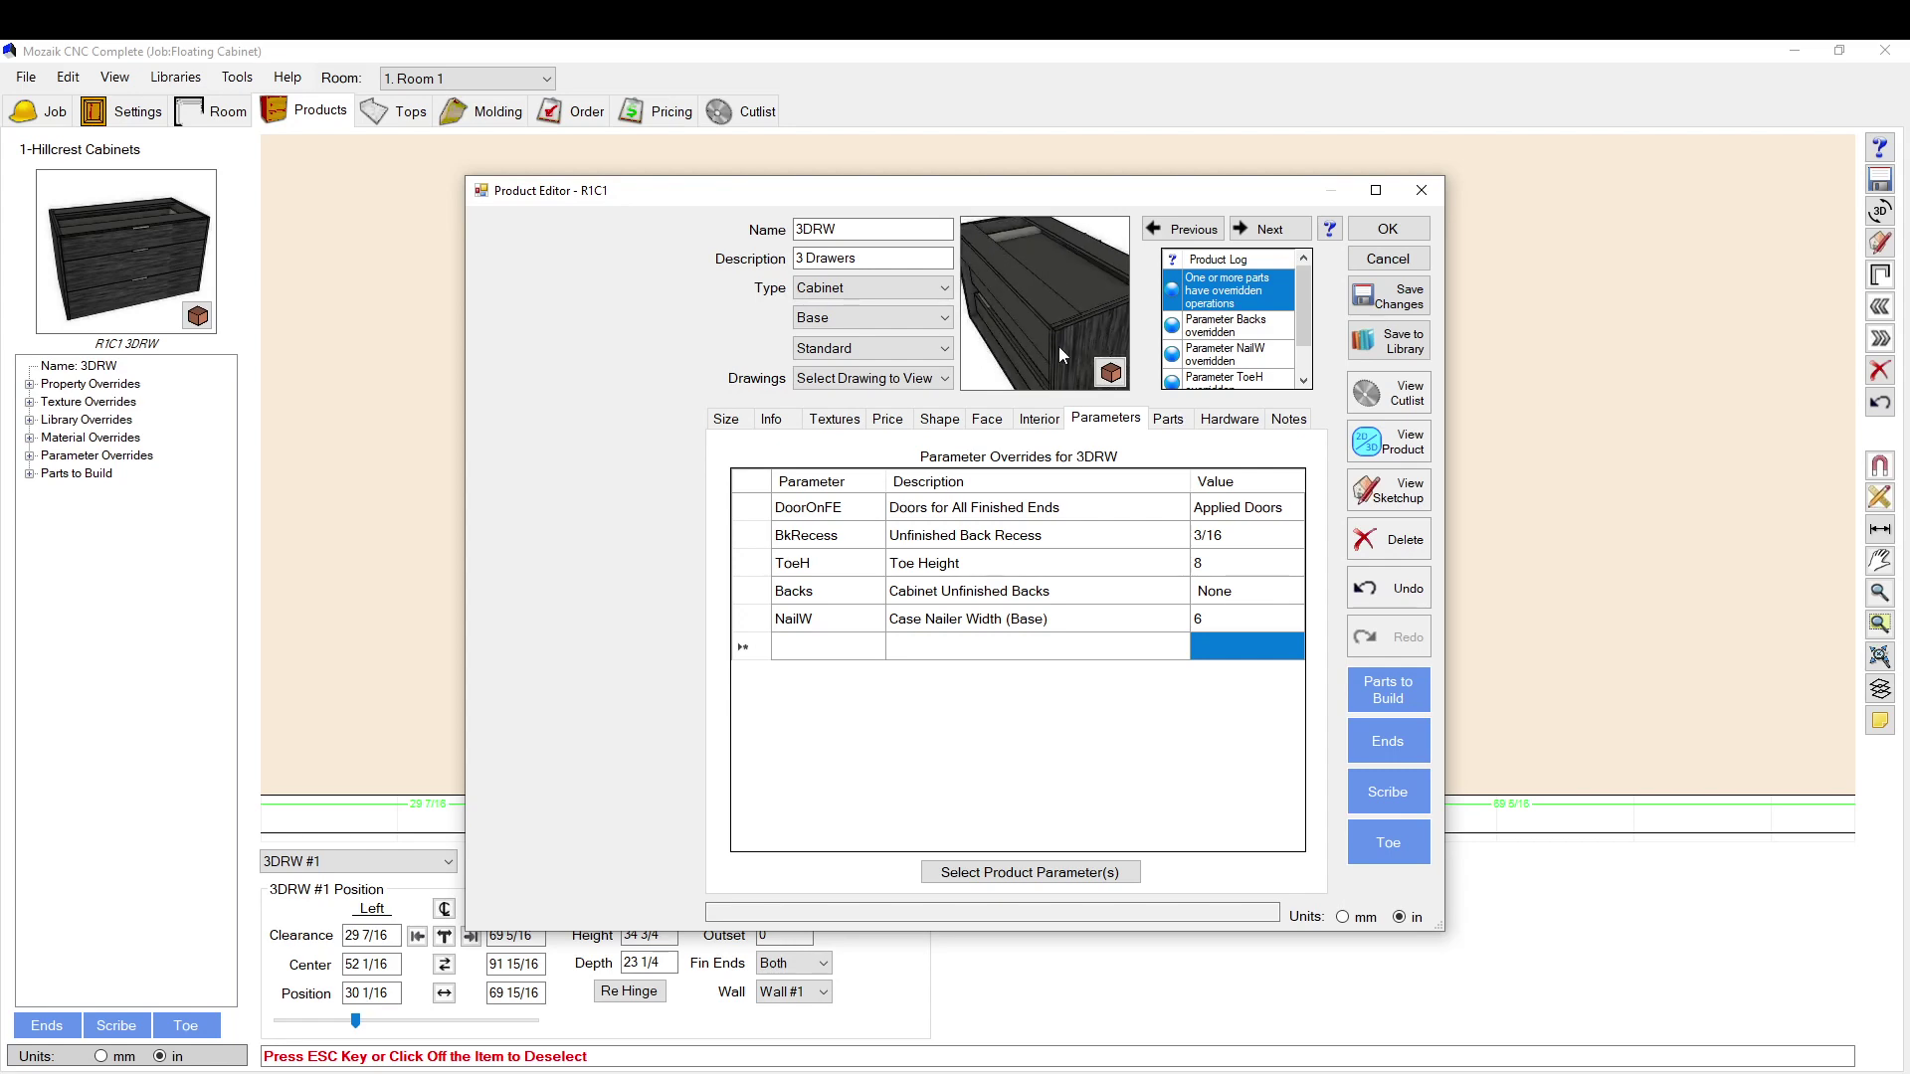
click(1223, 623)
click(753, 622)
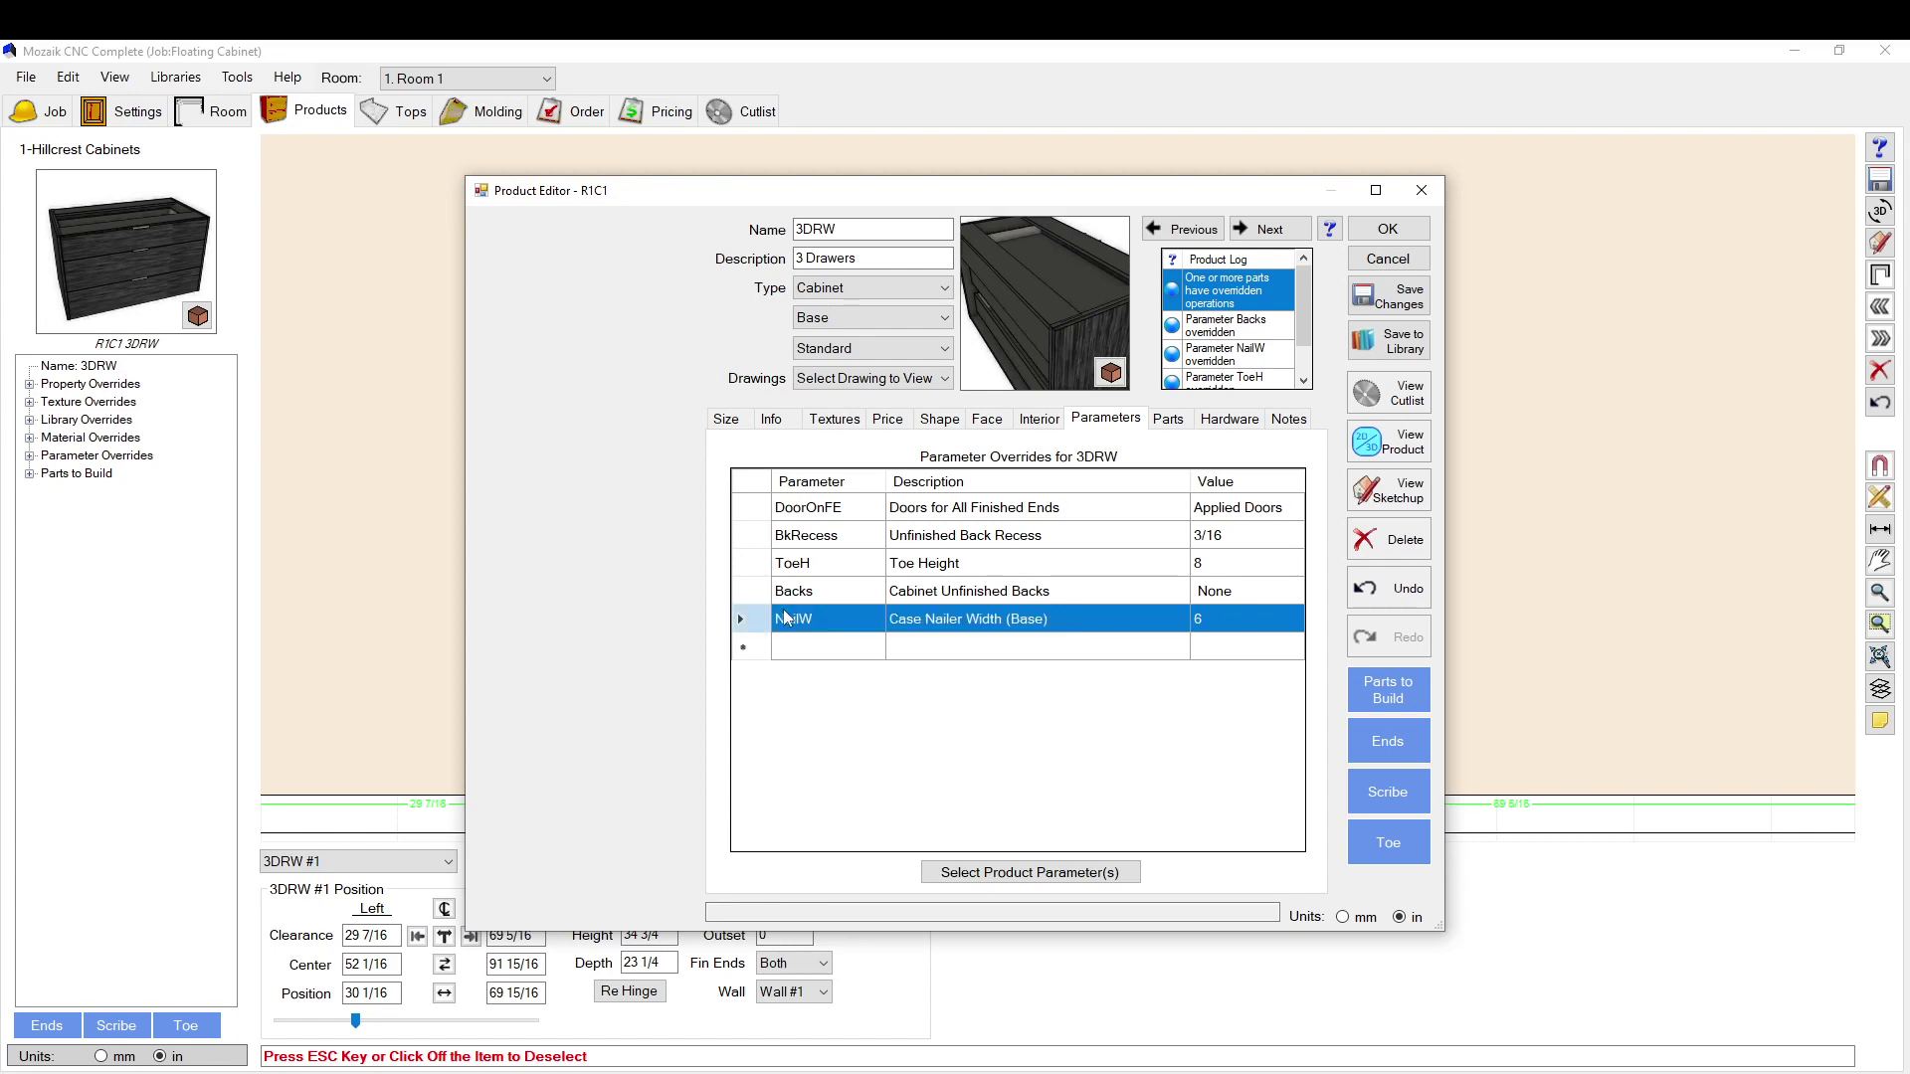
Step: Delete the NailW override and set Cabinet Unfinished Backs back to All Cabs
key(Delete)
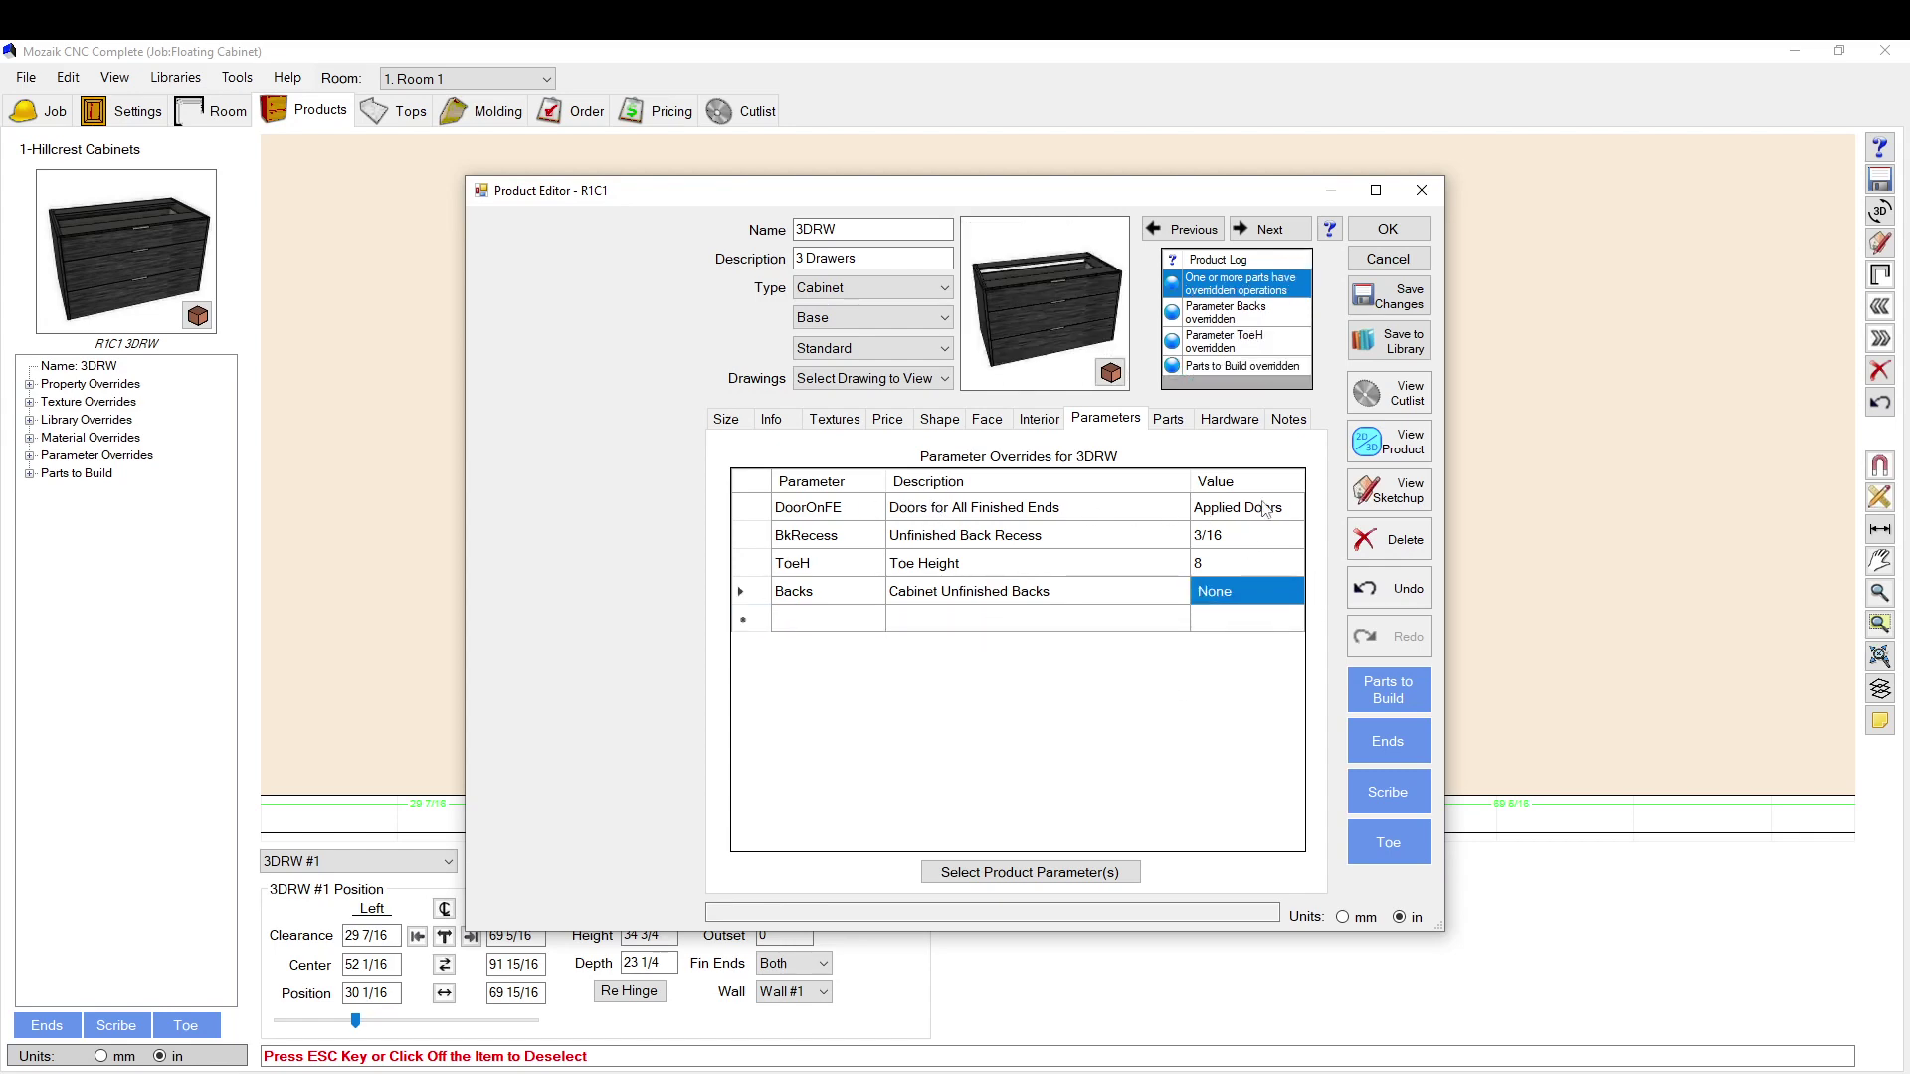
click(1227, 607)
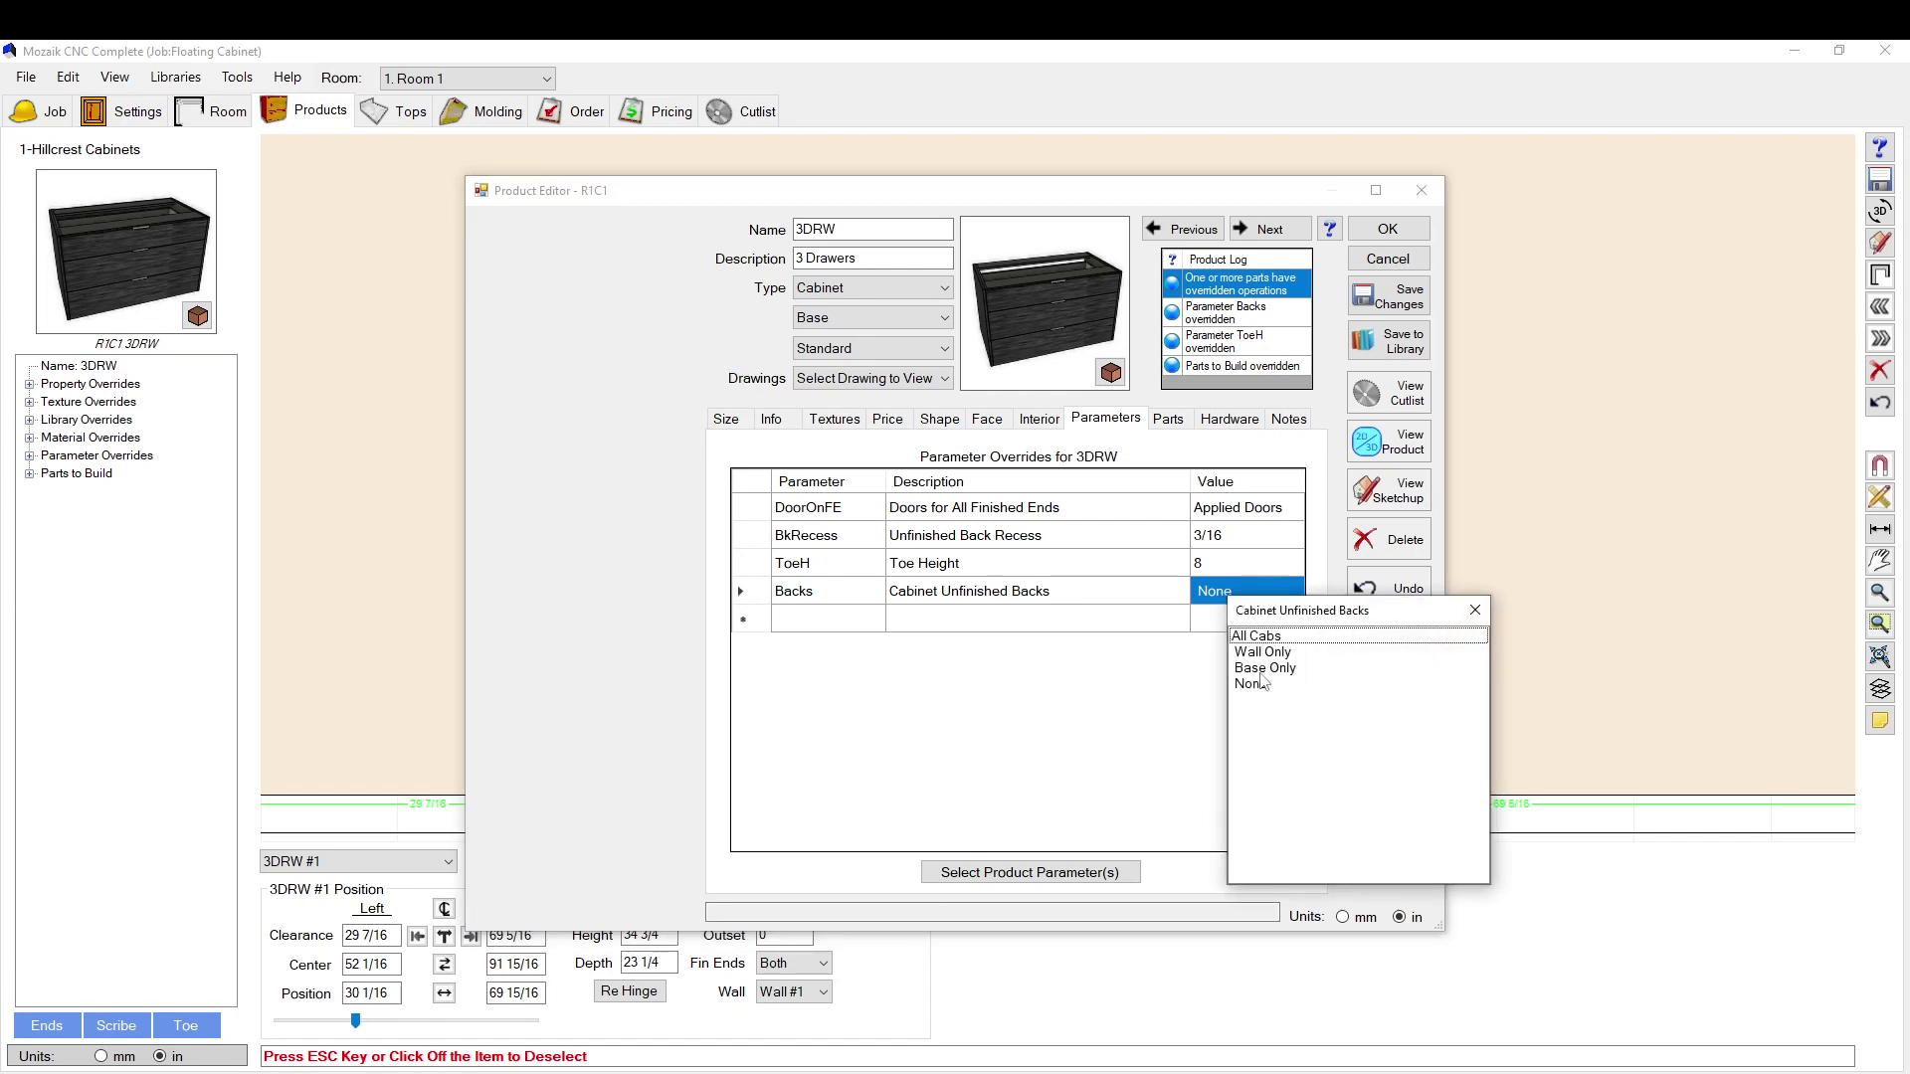
click(1262, 684)
click(1257, 595)
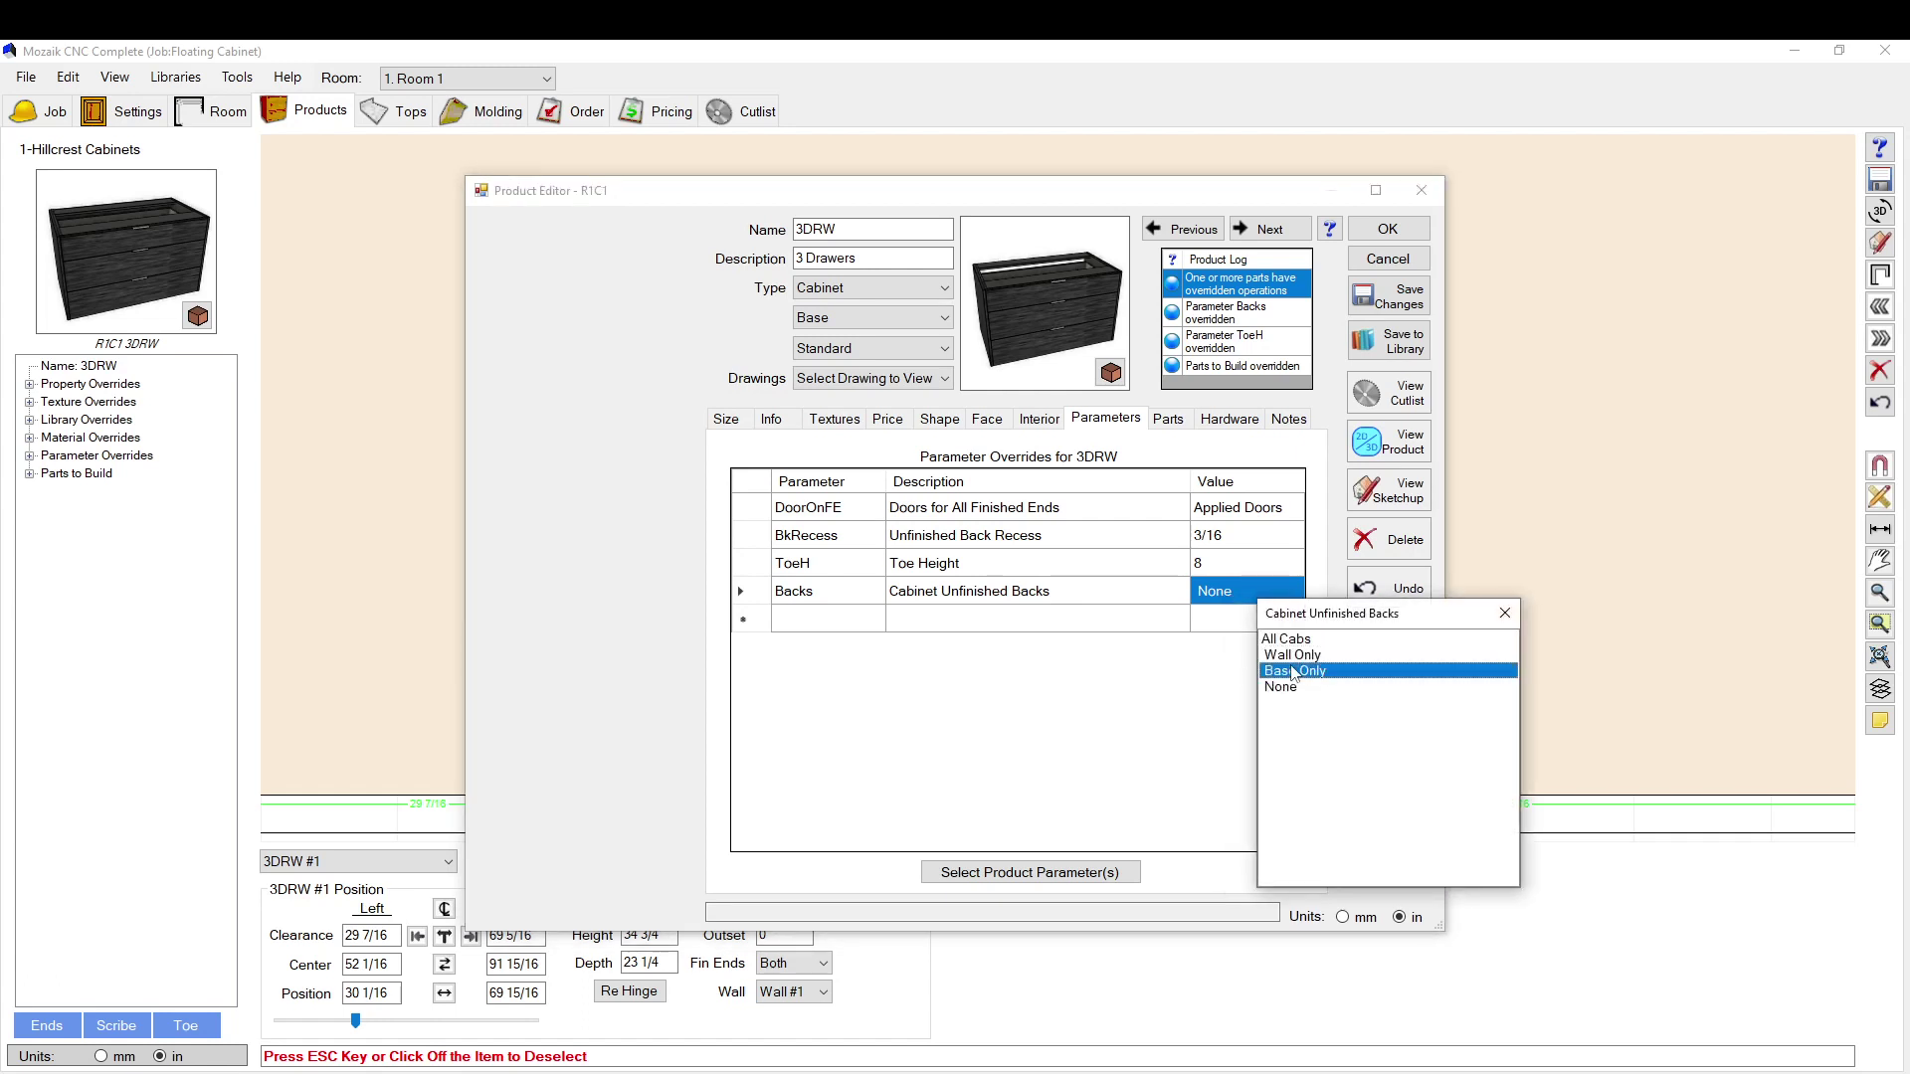
click(1277, 640)
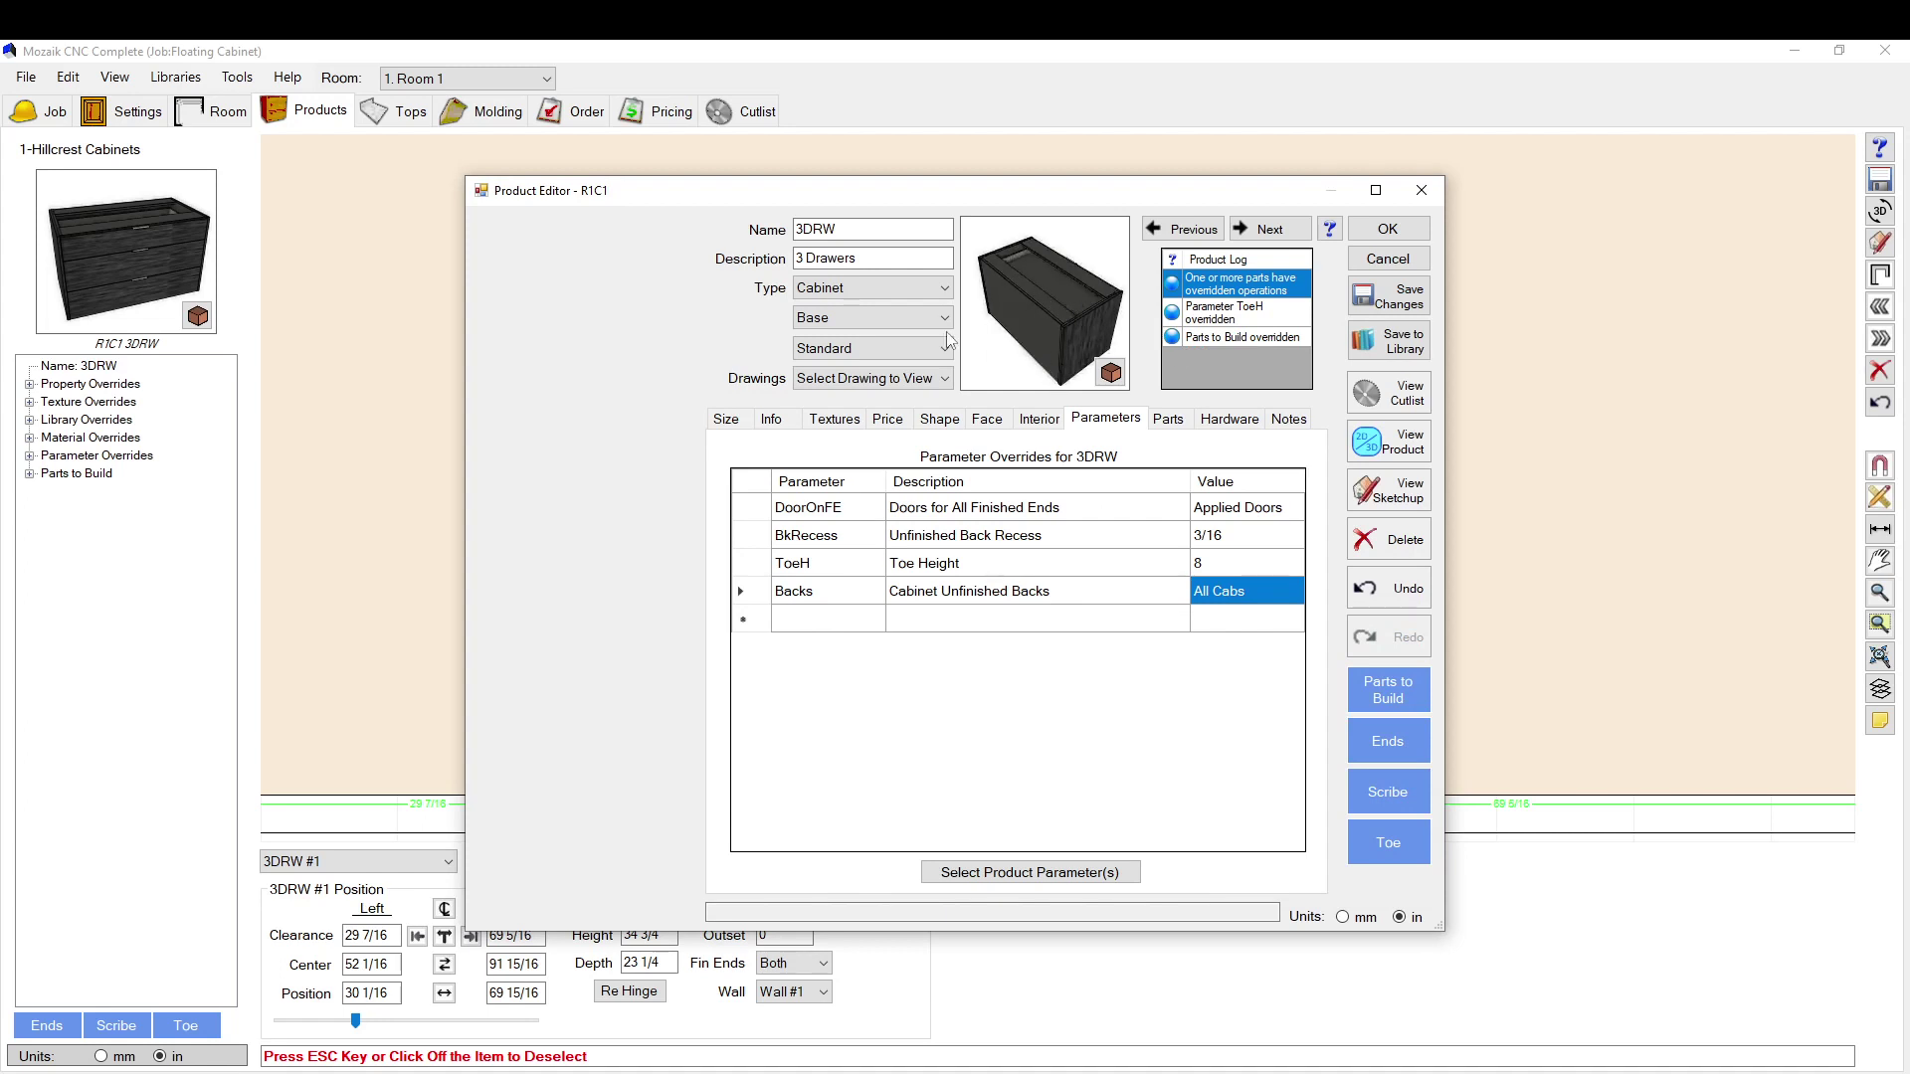
Step: Check the cabinet in the detailed View Product window, then close it
click(1389, 442)
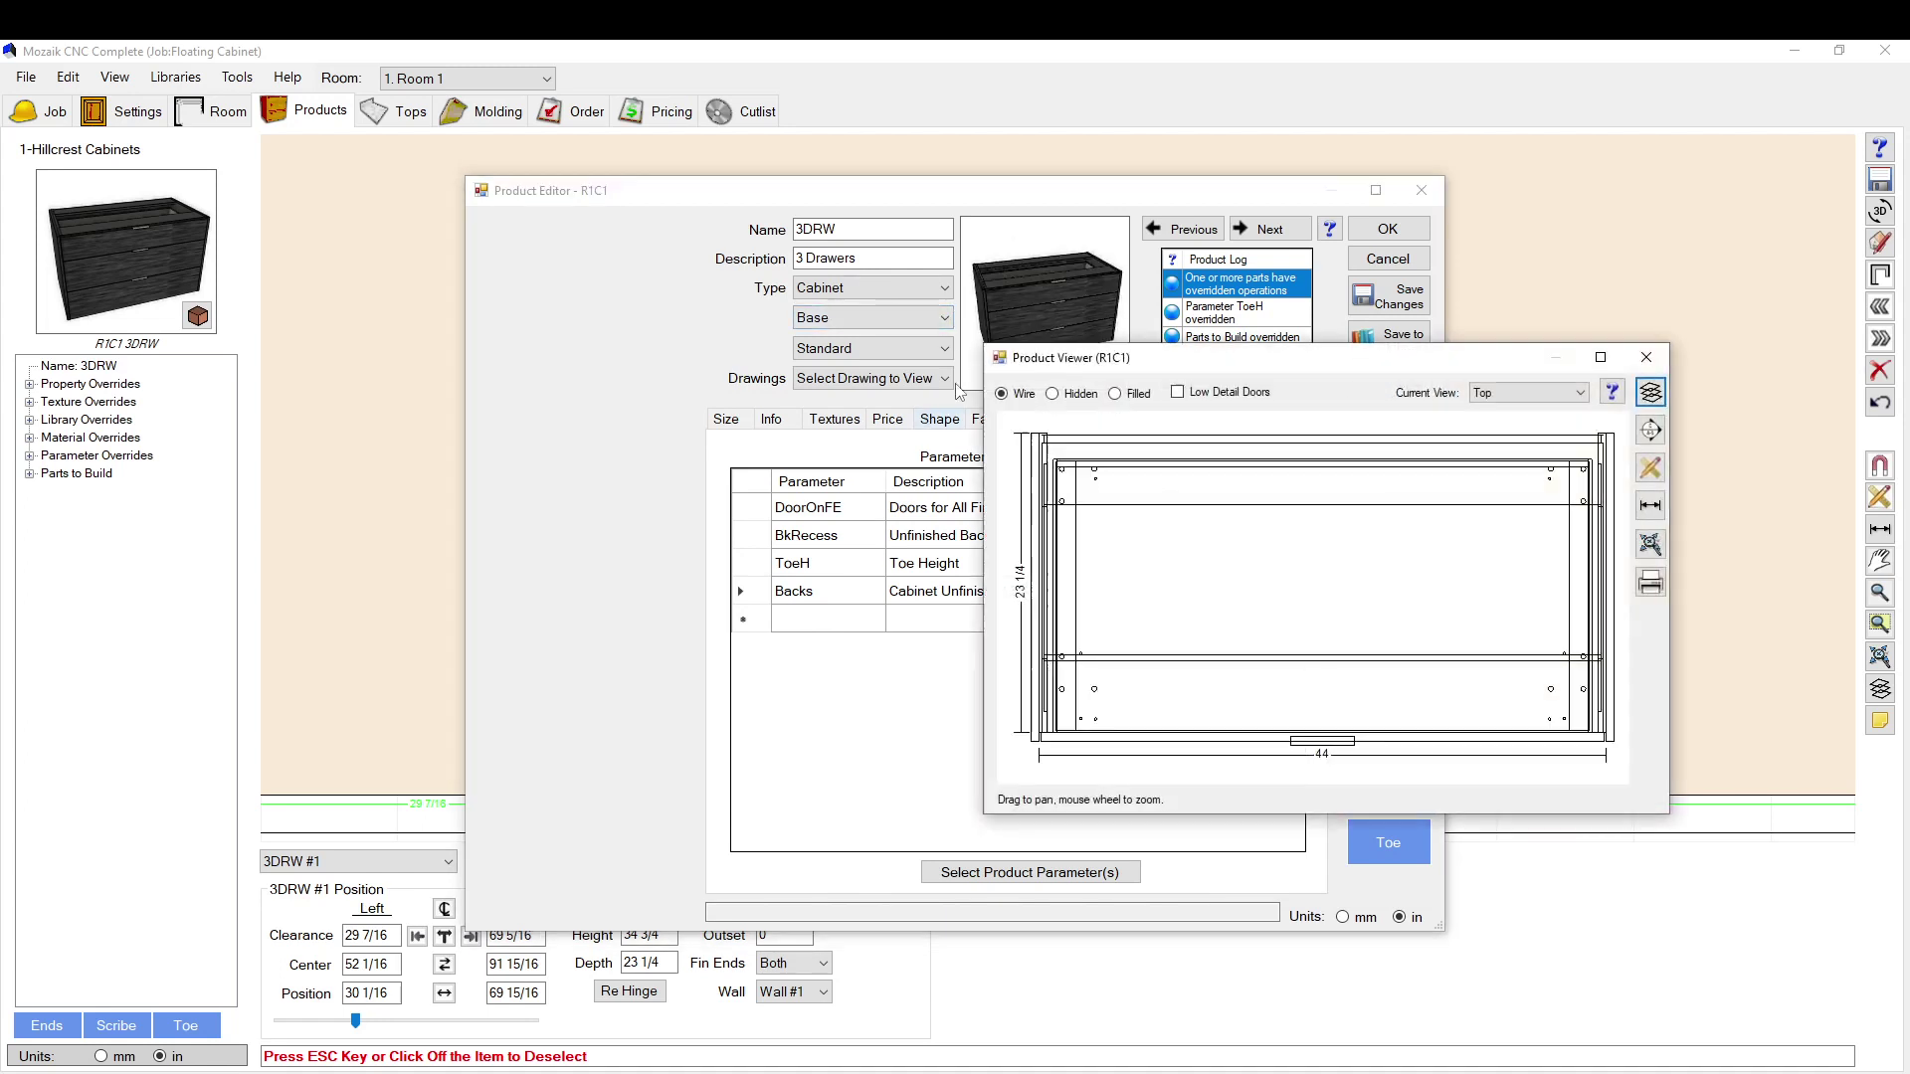
click(1646, 357)
mouse_move(1036, 283)
mouse_down()
mouse_move(1031, 320)
mouse_move(1096, 305)
mouse_move(1005, 266)
mouse_up()
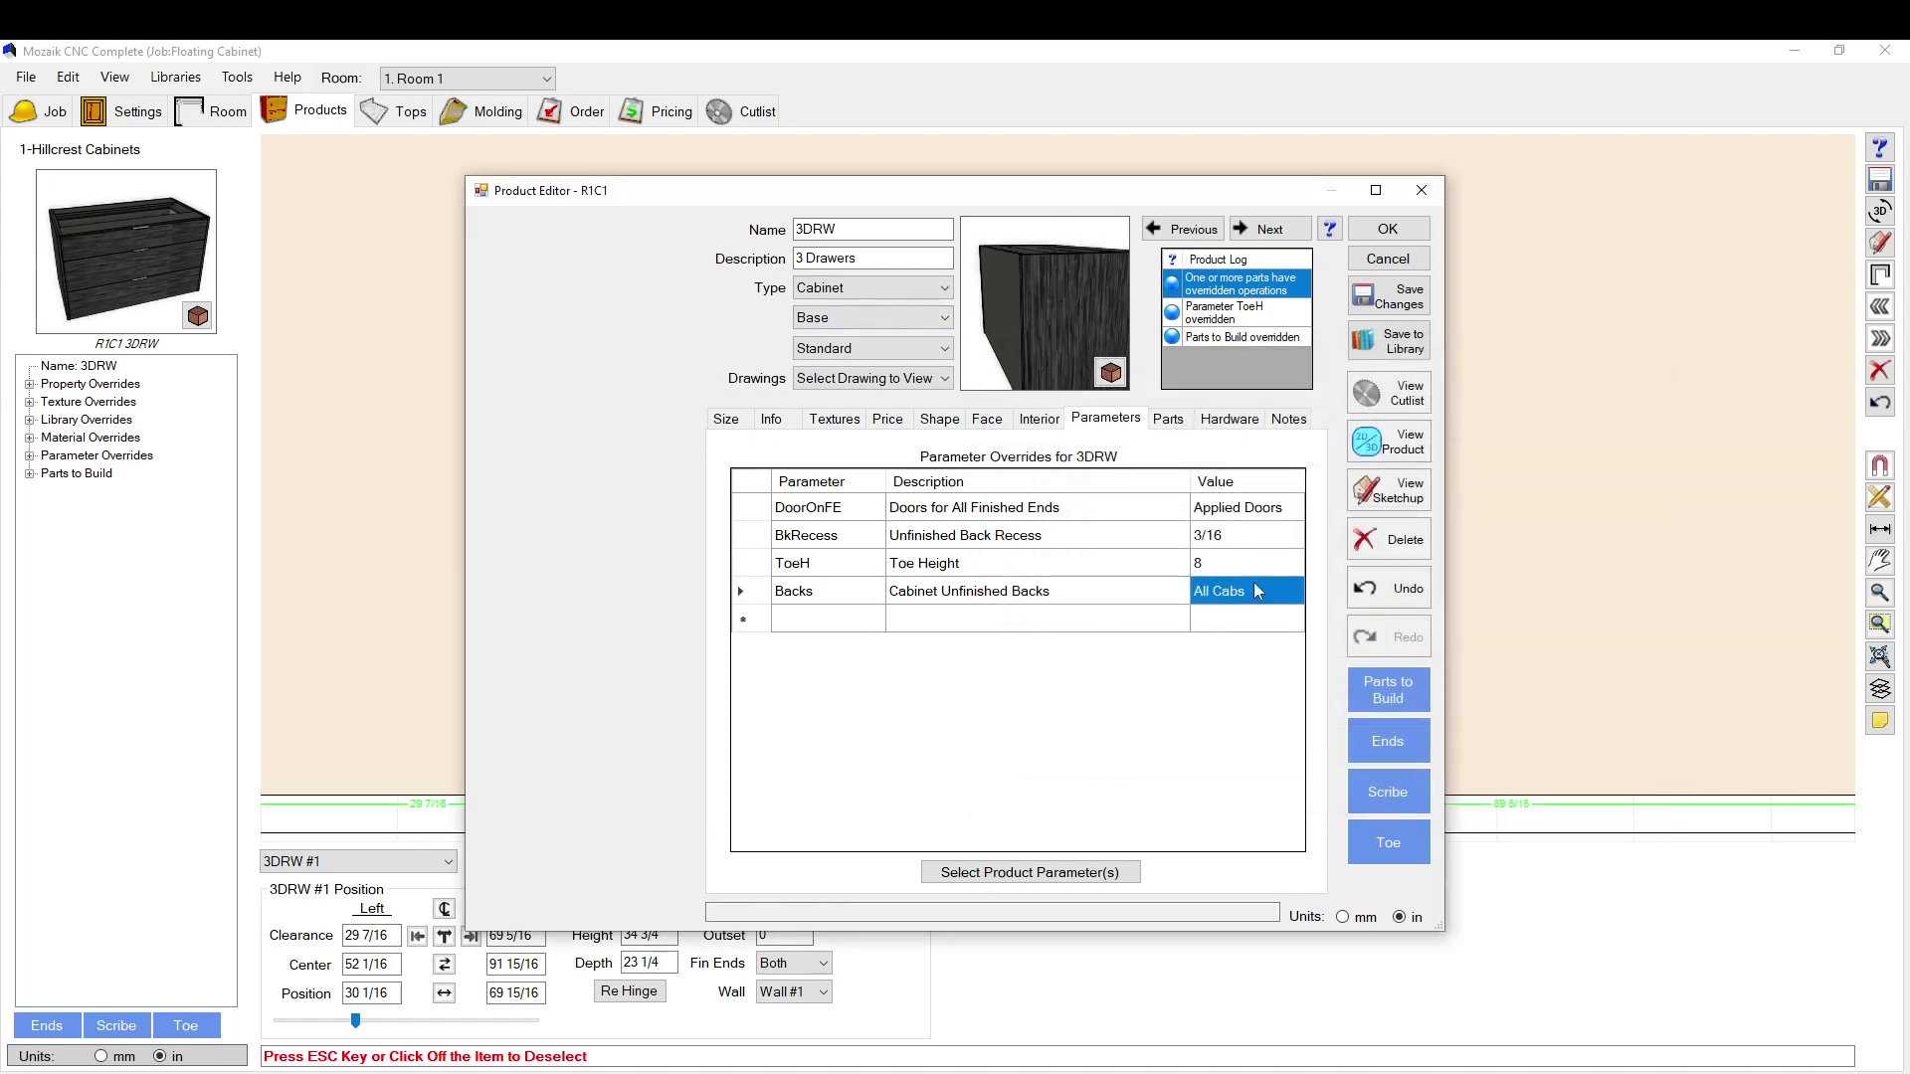
Step: Apply the Product Editor changes and select the 3DRW cabinet on Wall #1
click(1393, 232)
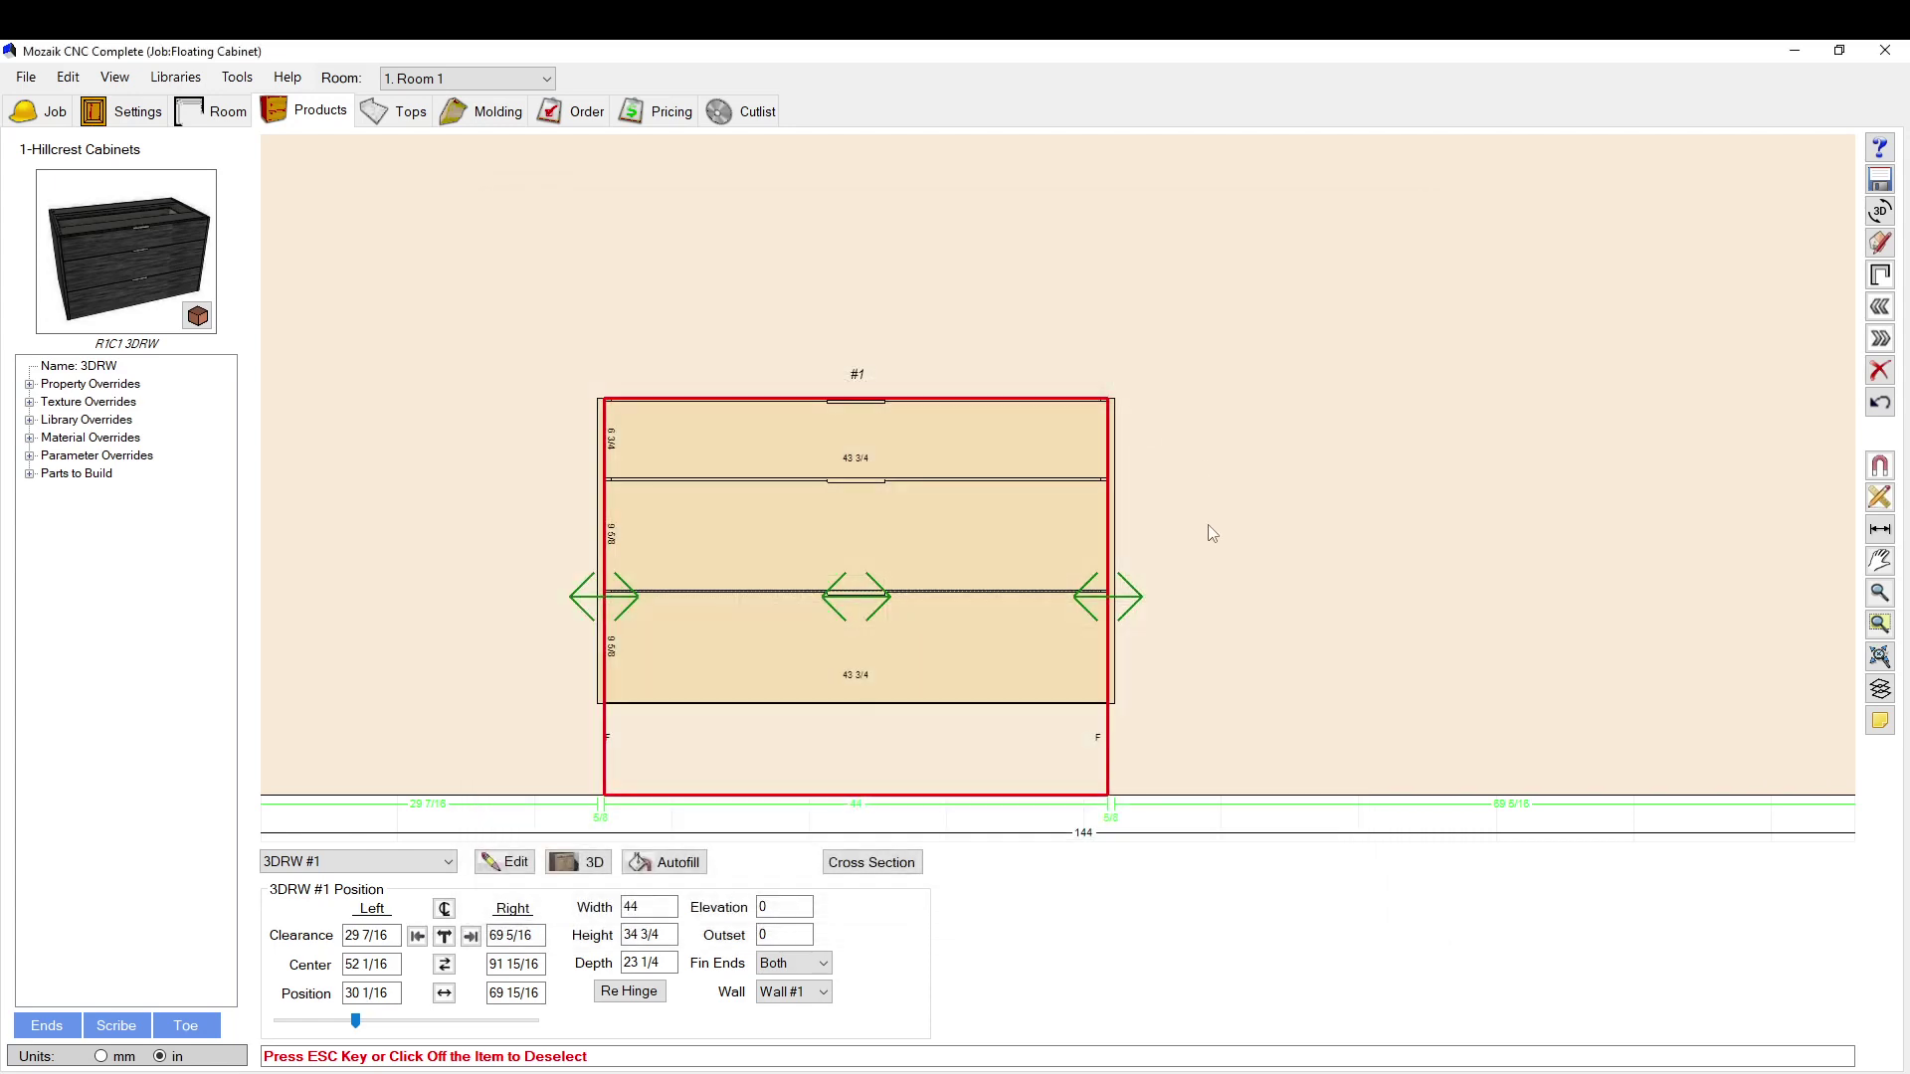
click(1244, 577)
click(941, 503)
click(1157, 529)
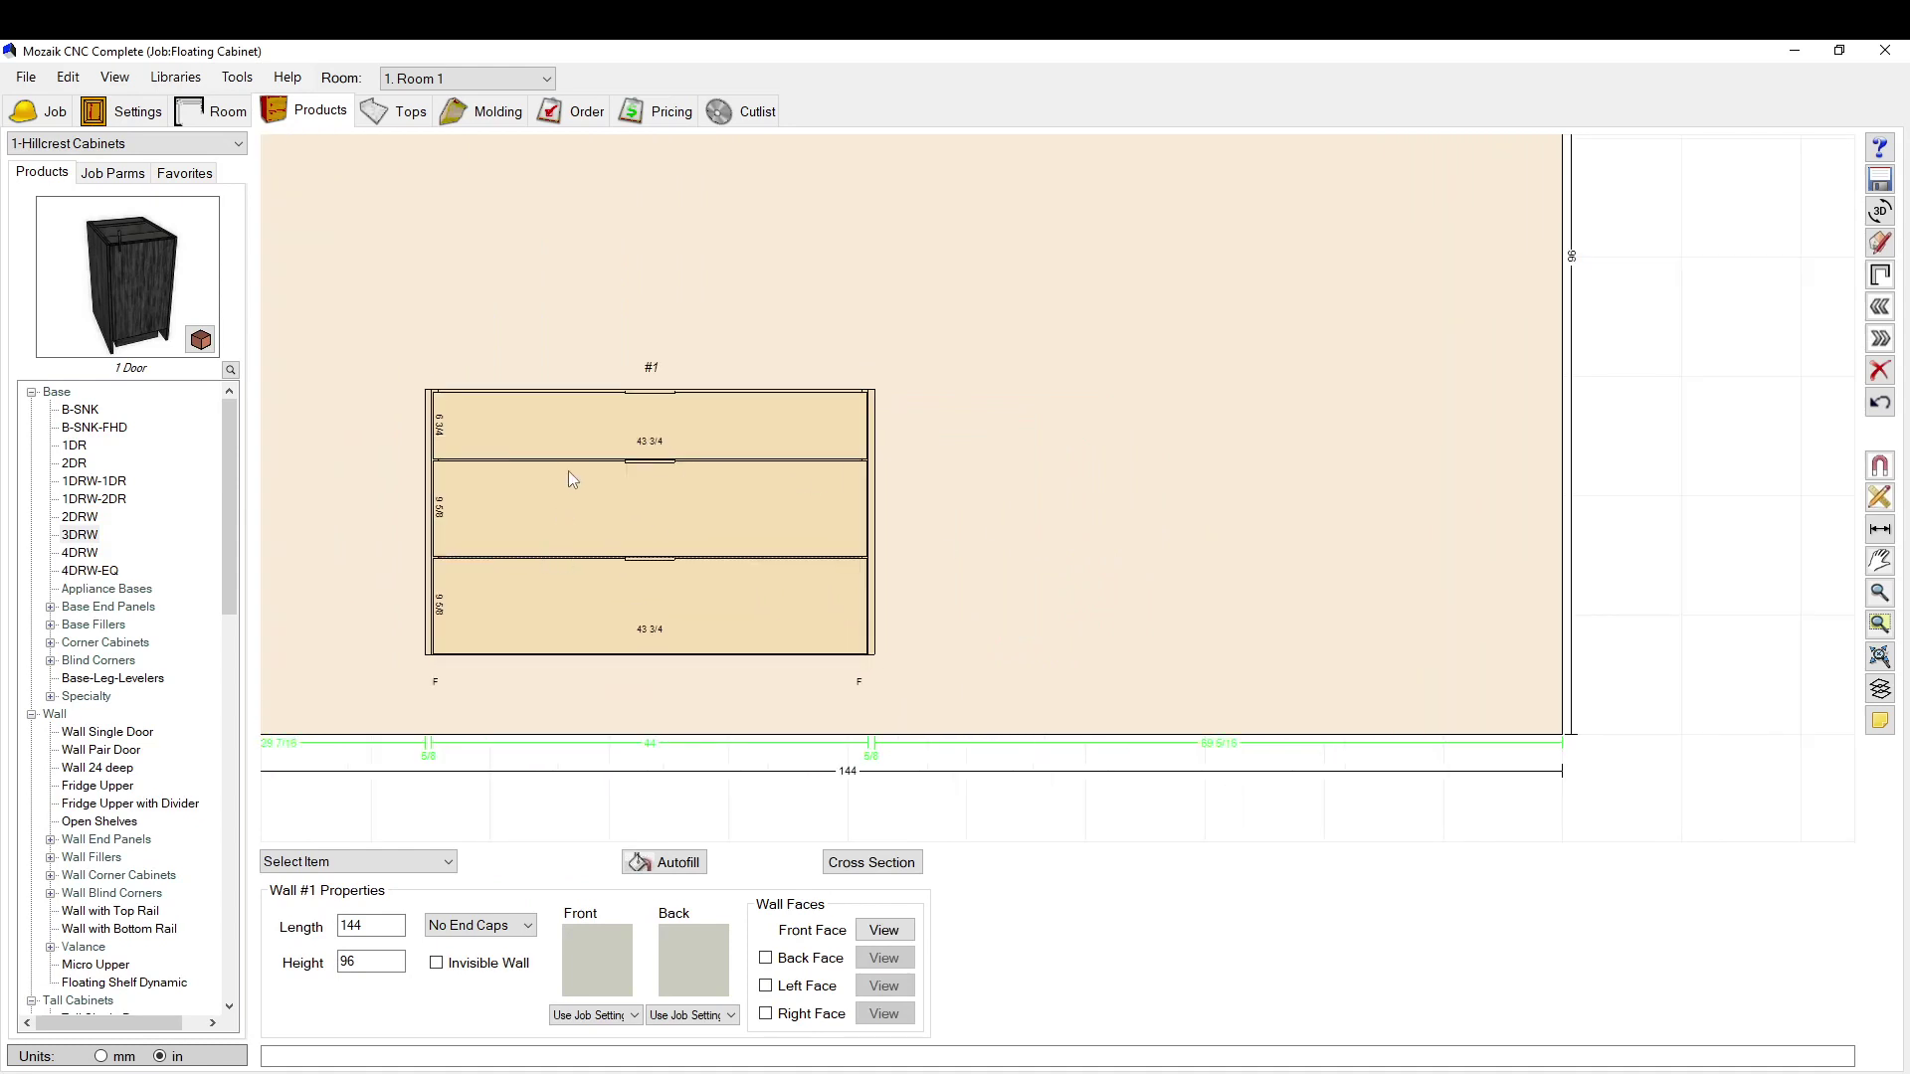
click(600, 504)
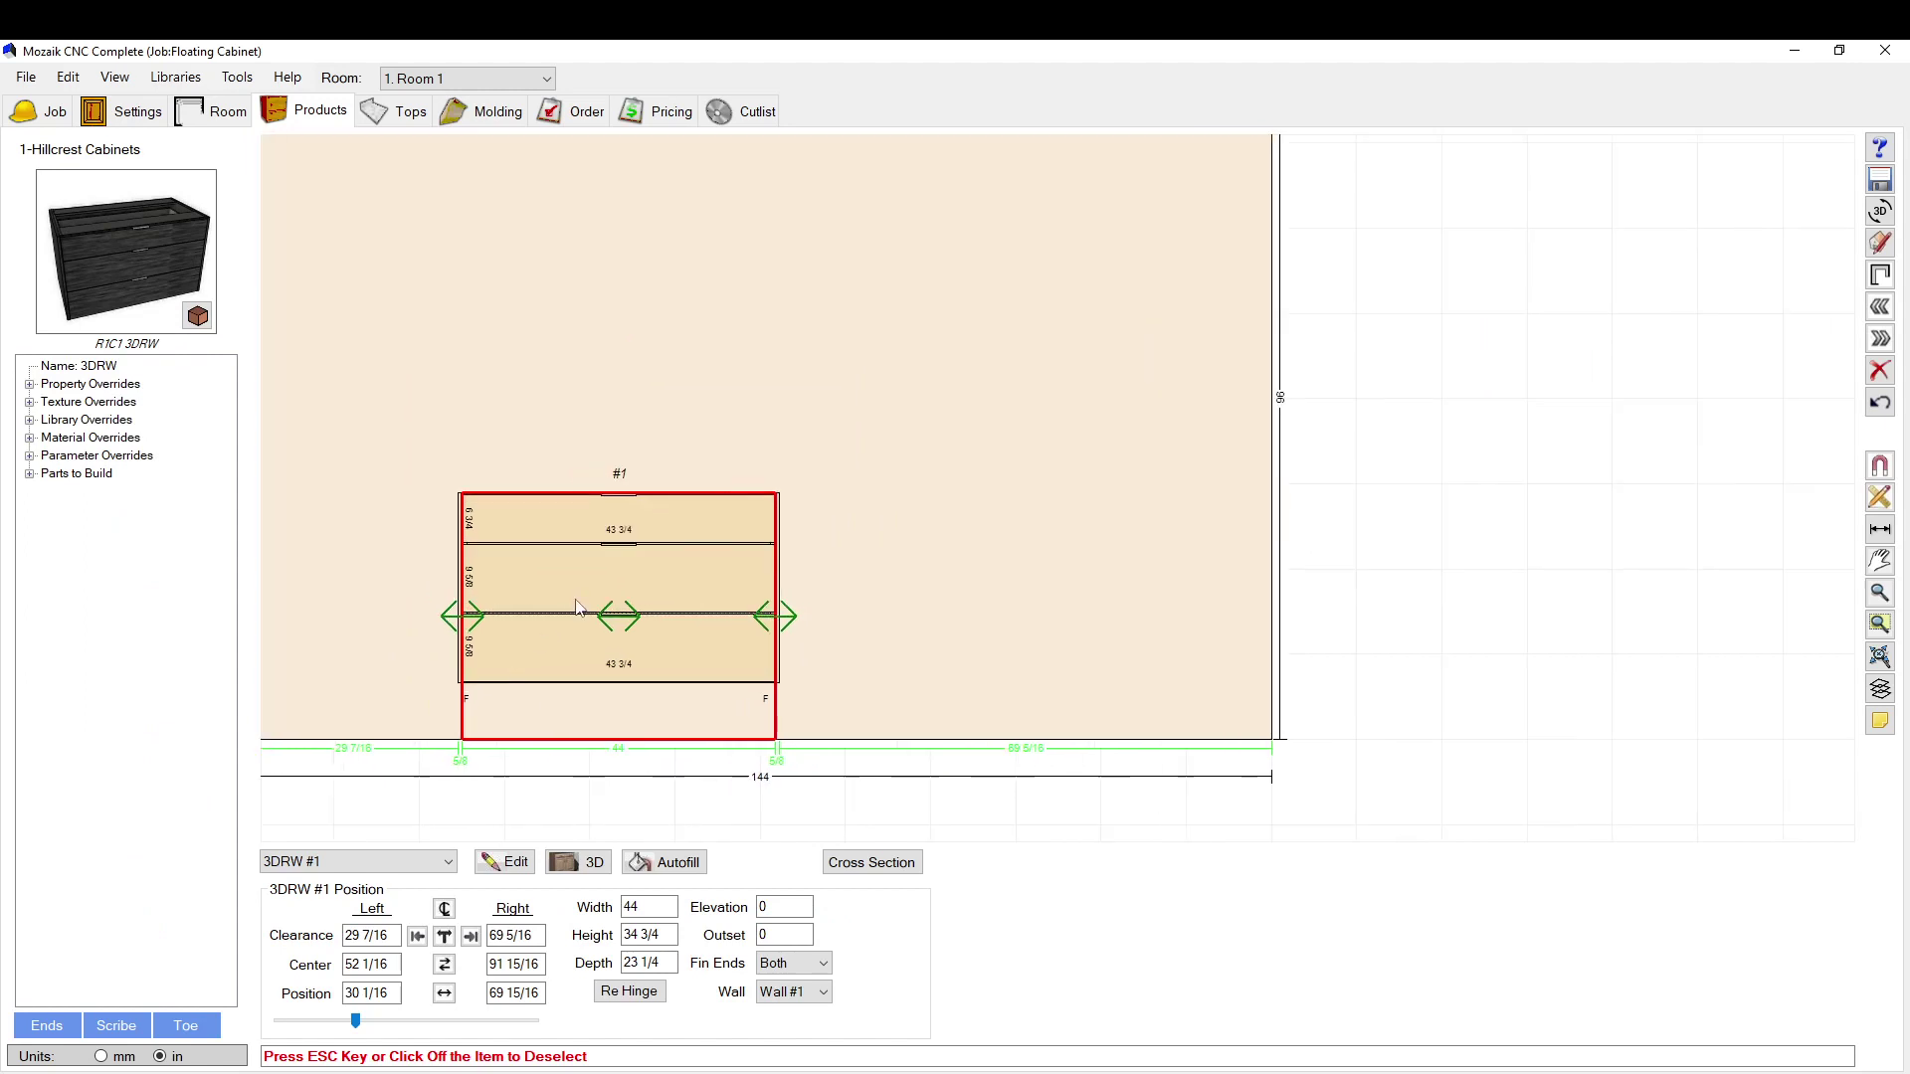
Step: Copy the 3DRW cabinet and paste it as #2 to the right of cabinet #1
right_click(541, 585)
click(993, 588)
right_click(1005, 583)
drag(938, 614, 1046, 617)
Step: Add a ToeH parameter override to cabinet #2 and set its toe height to 0
double_click(1023, 597)
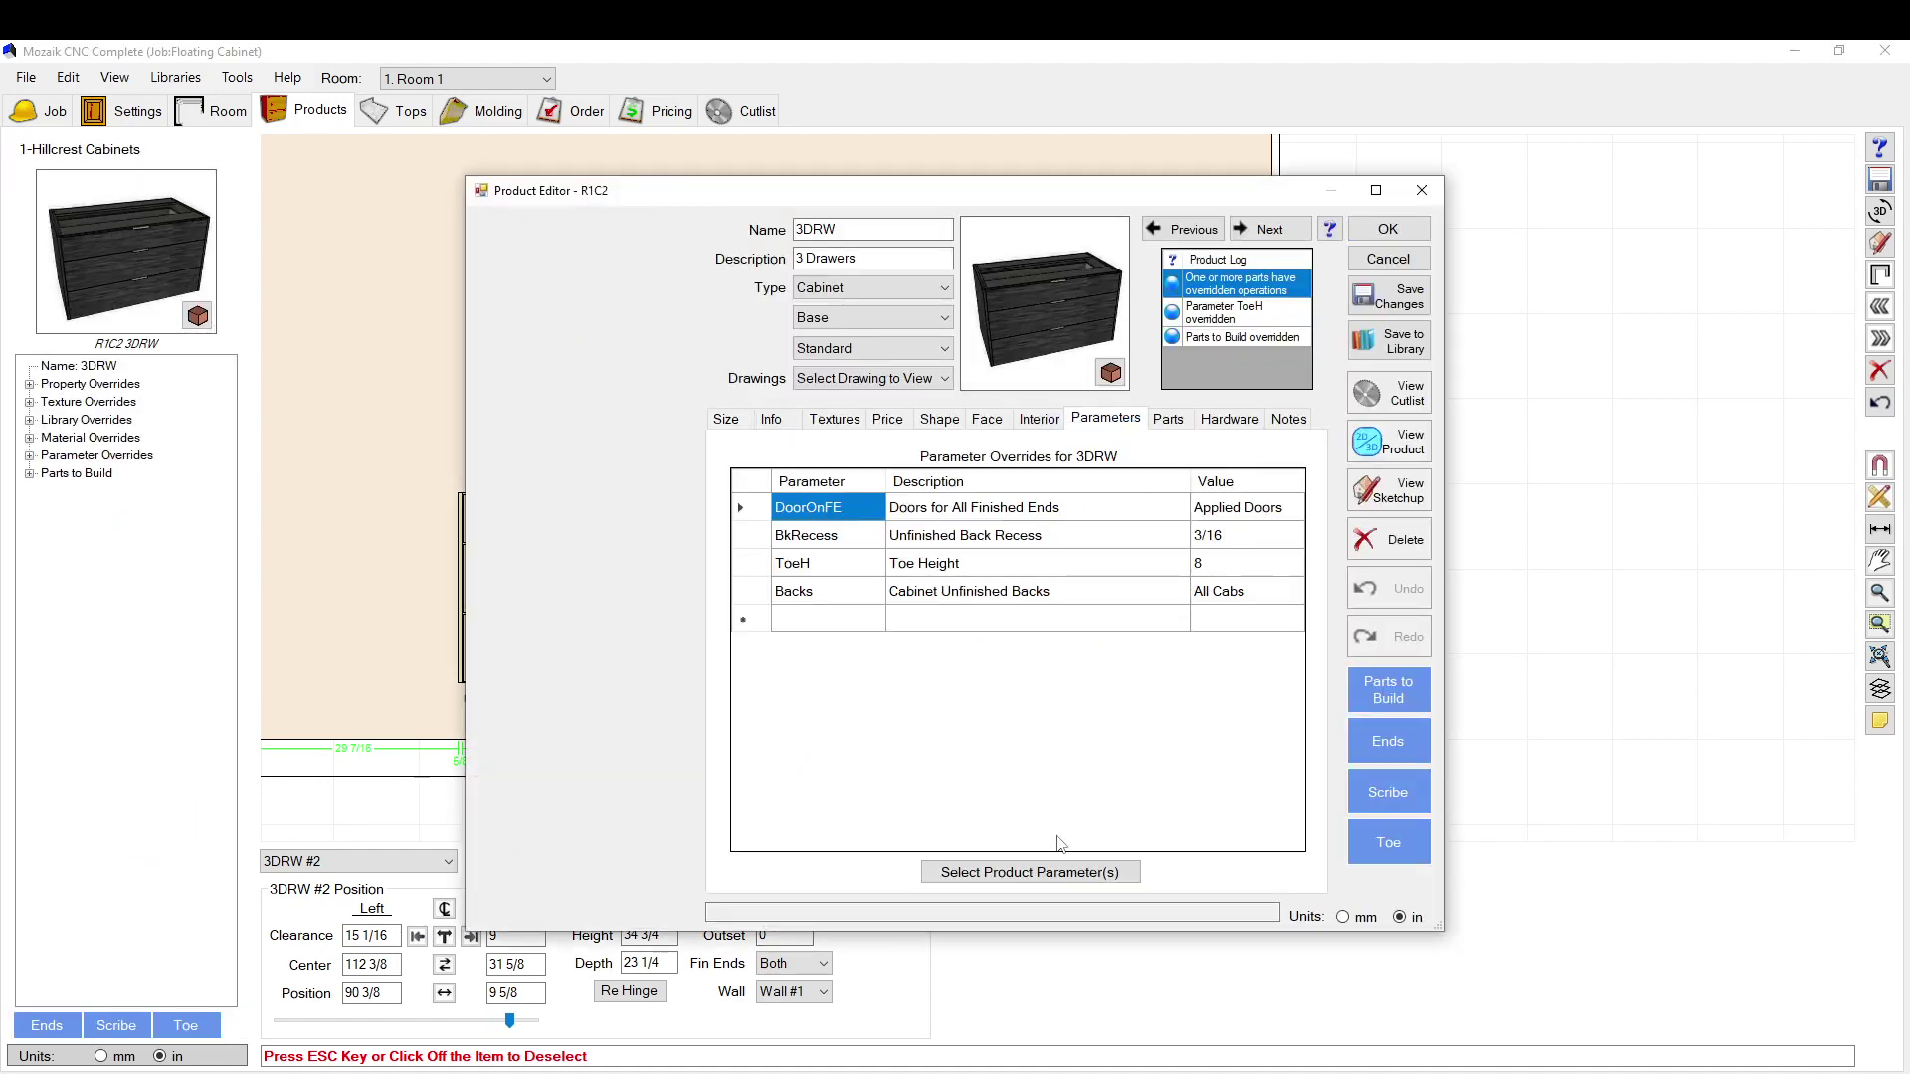
click(1061, 875)
click(697, 274)
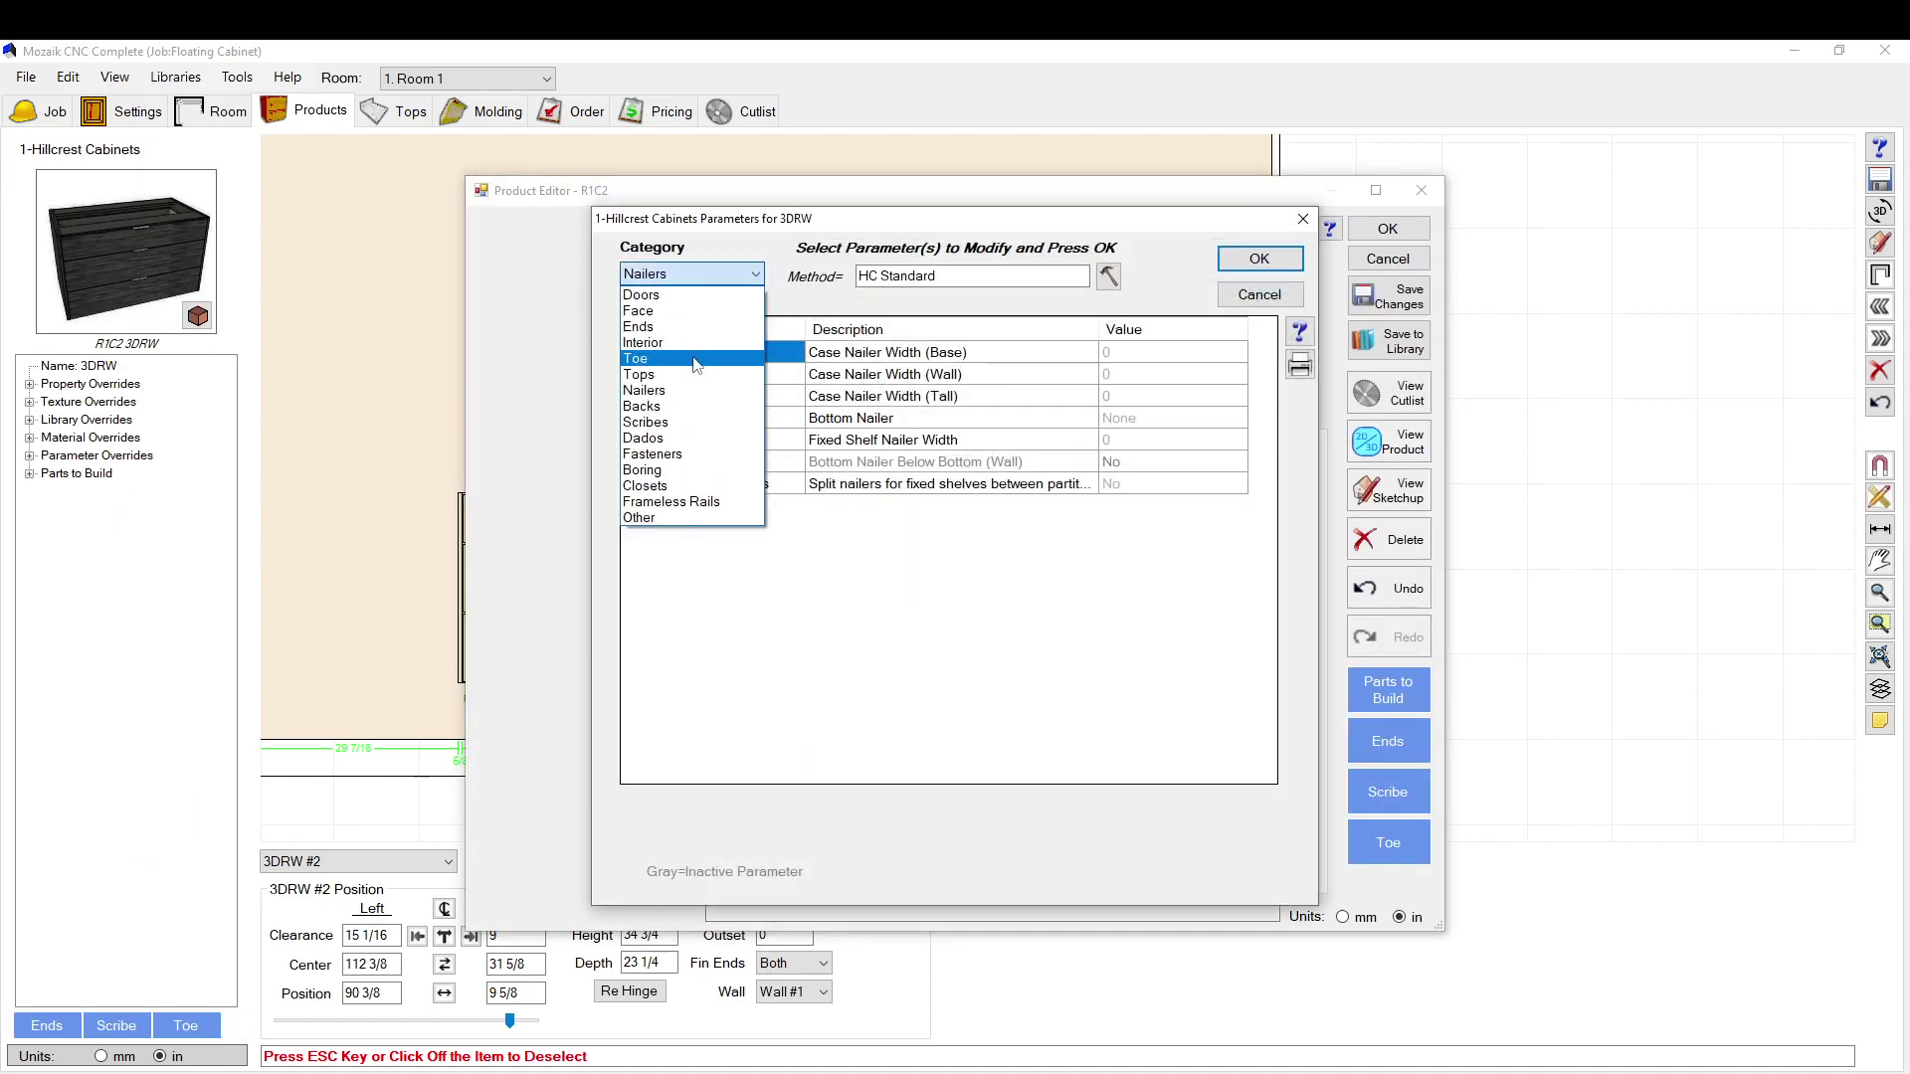
click(695, 359)
click(1123, 354)
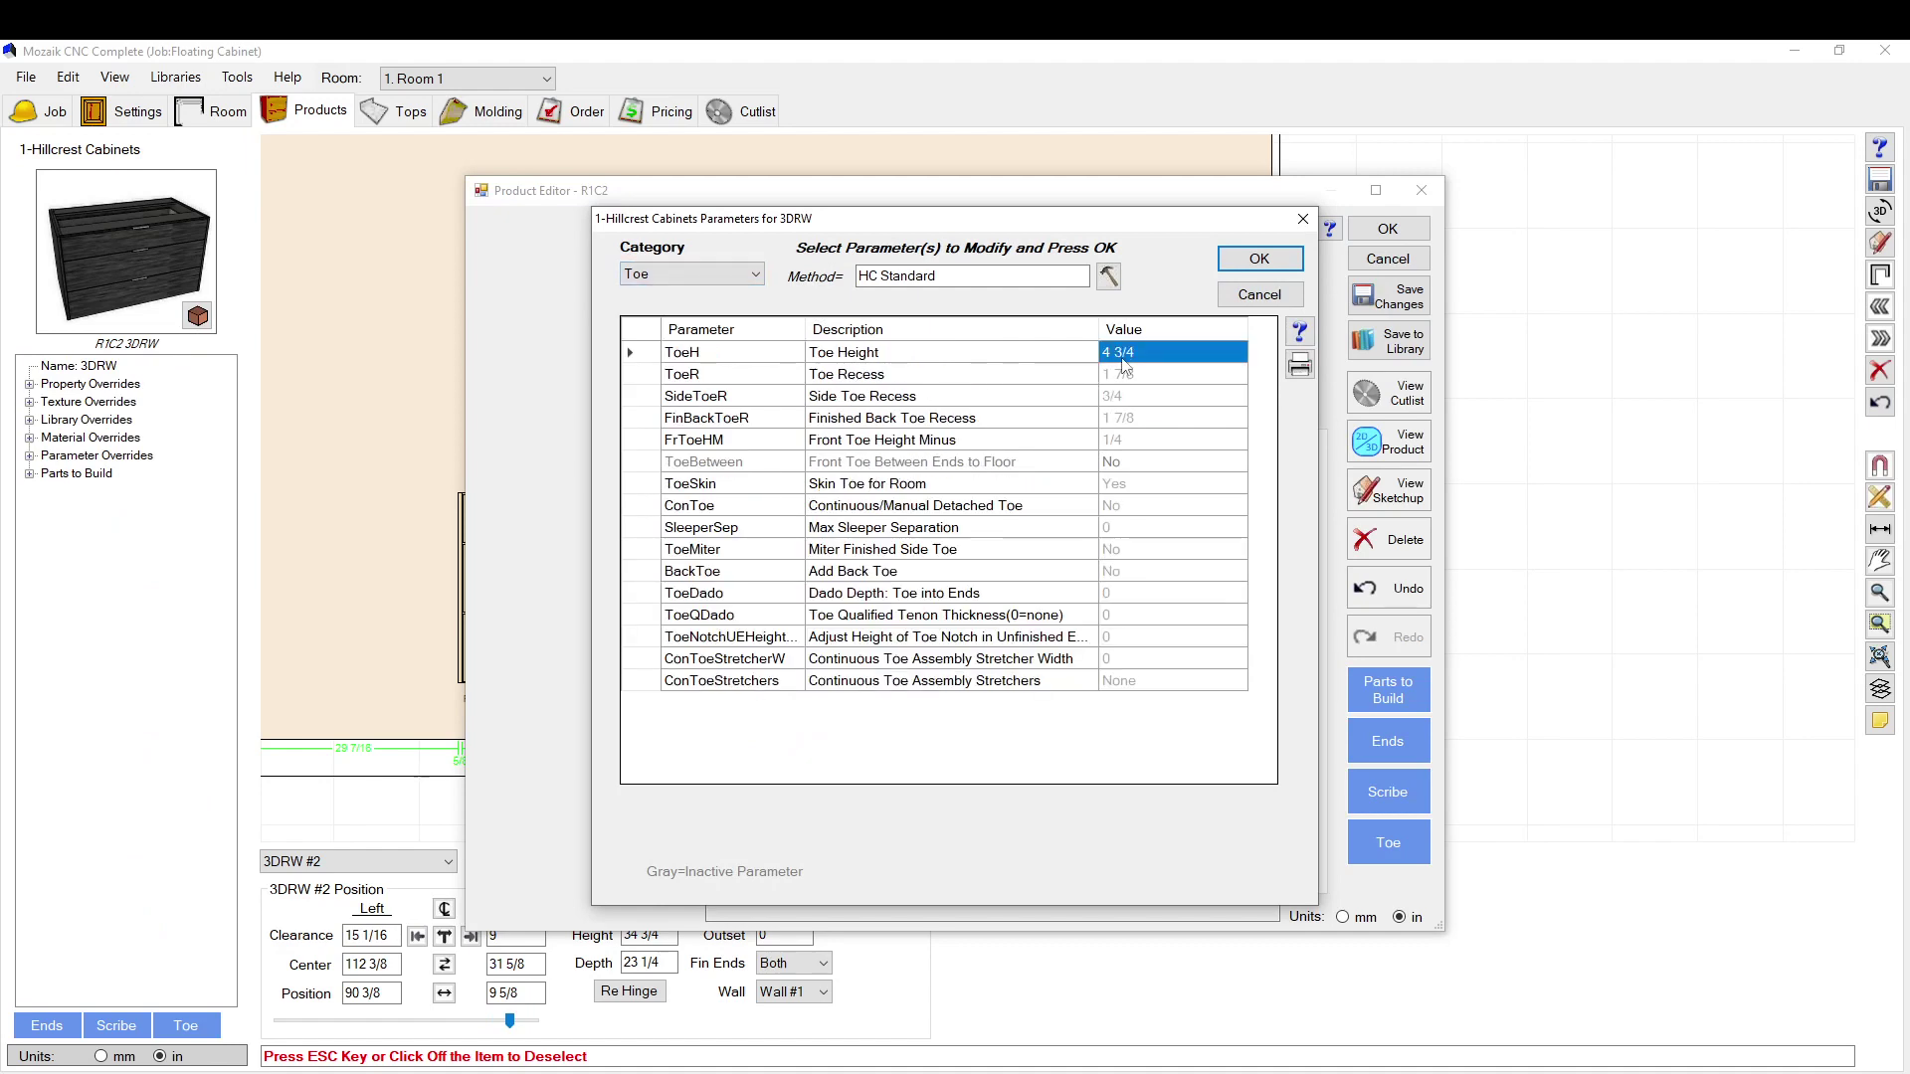
text(8)
click(1260, 259)
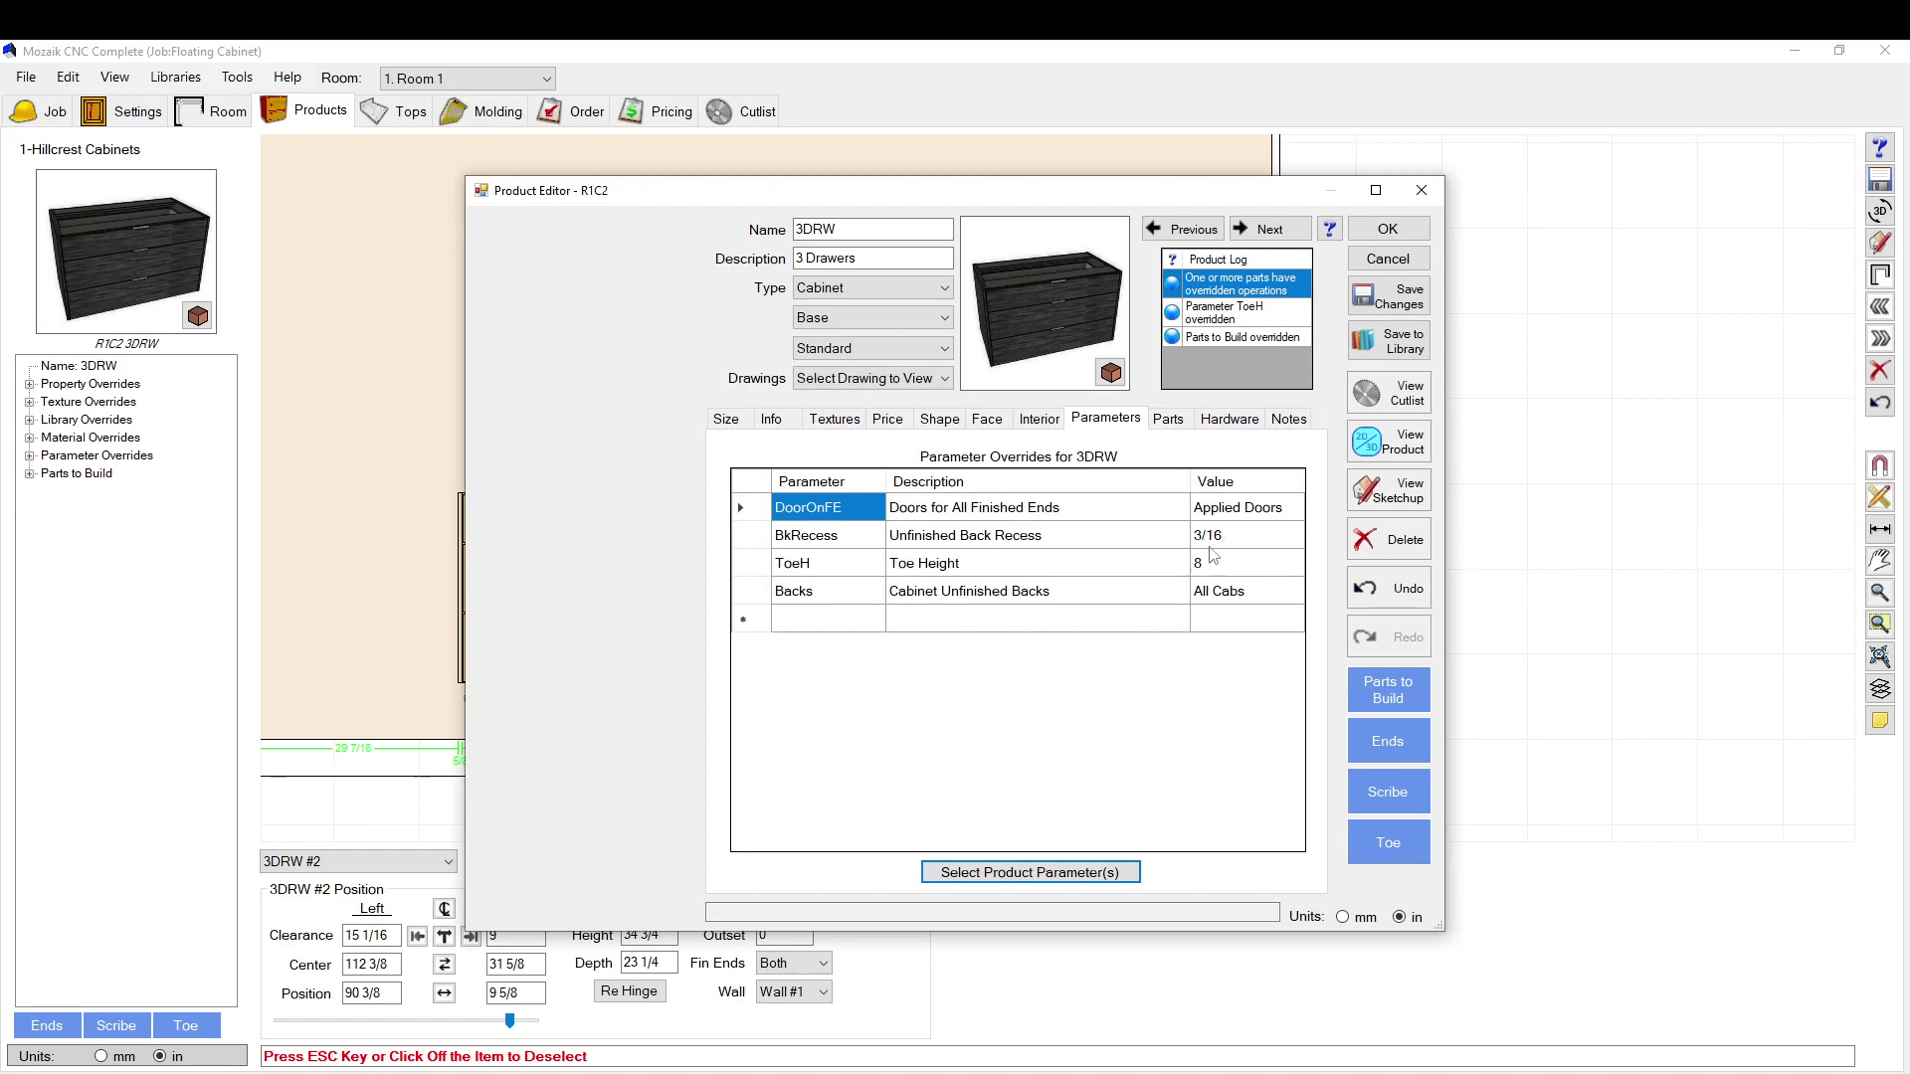
click(1215, 563)
text(0)
click(1227, 589)
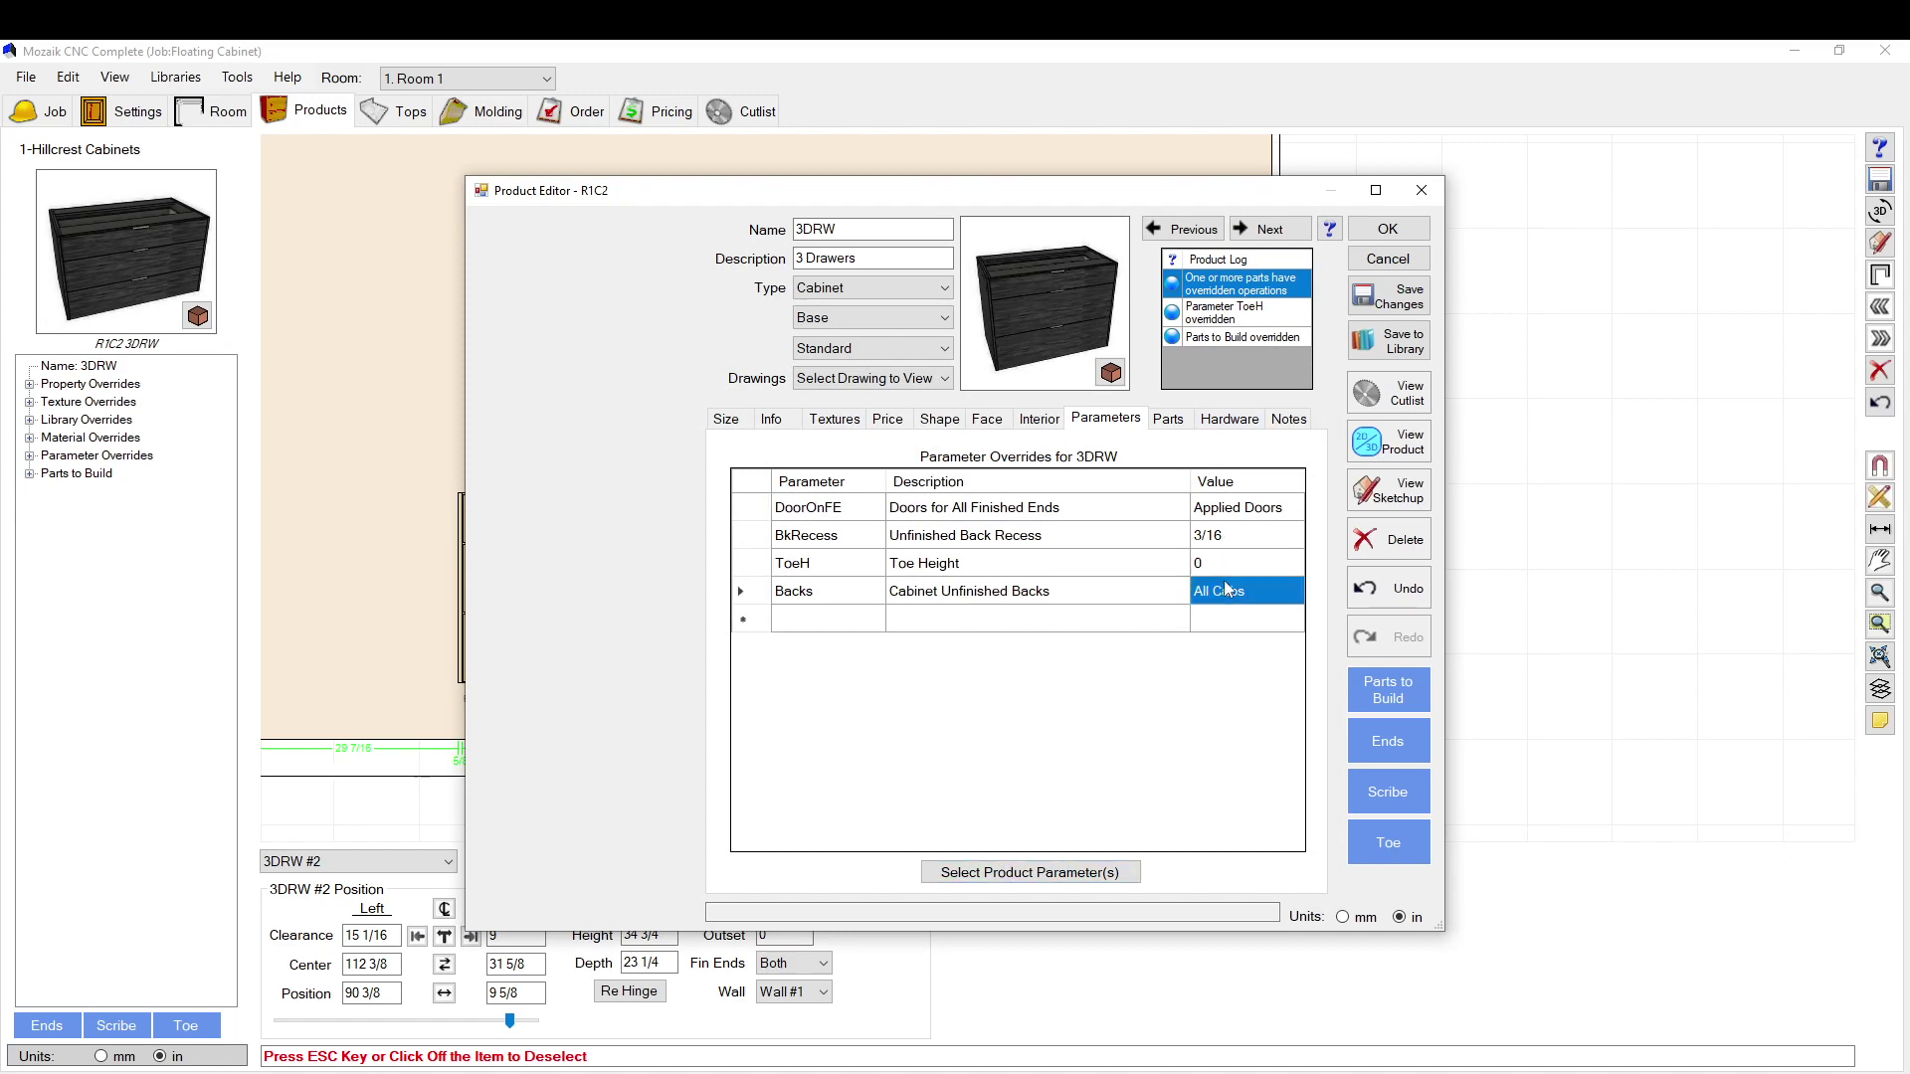
Step: Set cabinet #2 to 26 3/4 high (34 3/4-8) at elevation 8
click(1388, 229)
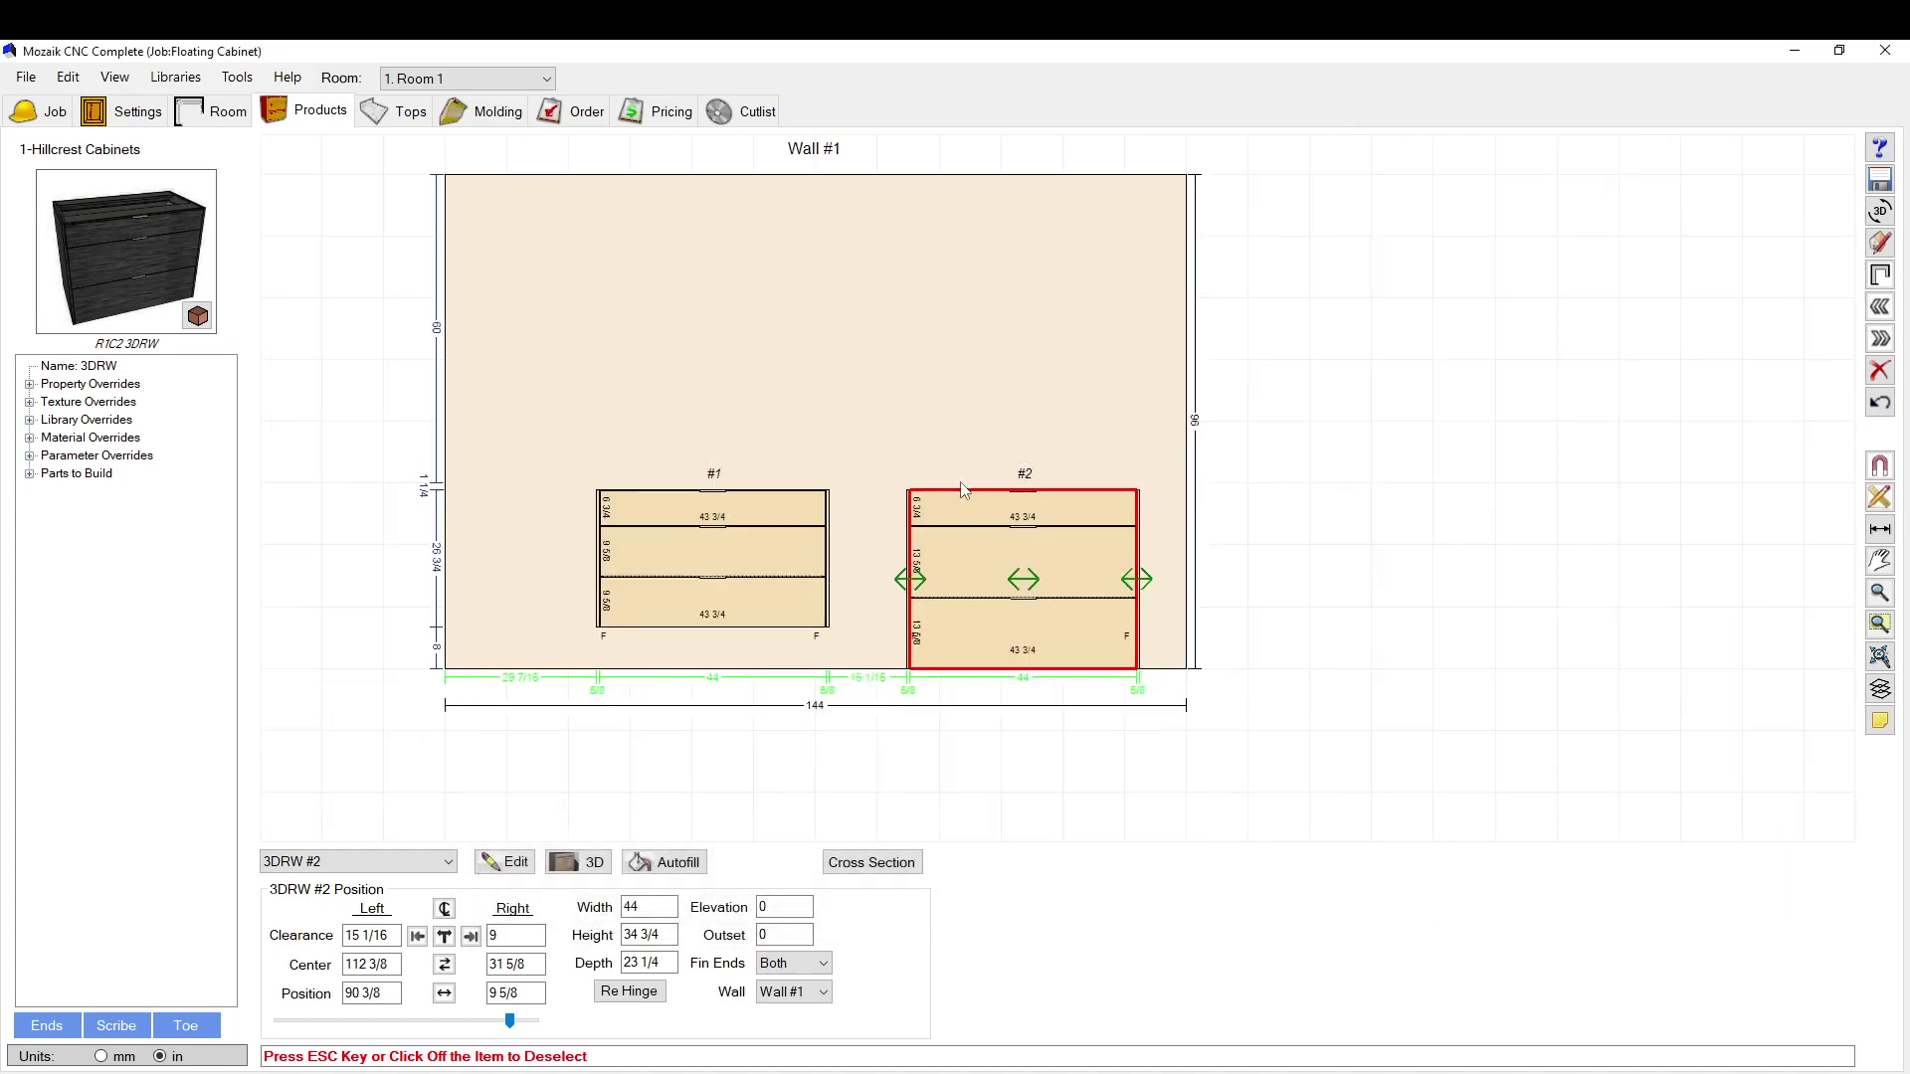
click(771, 908)
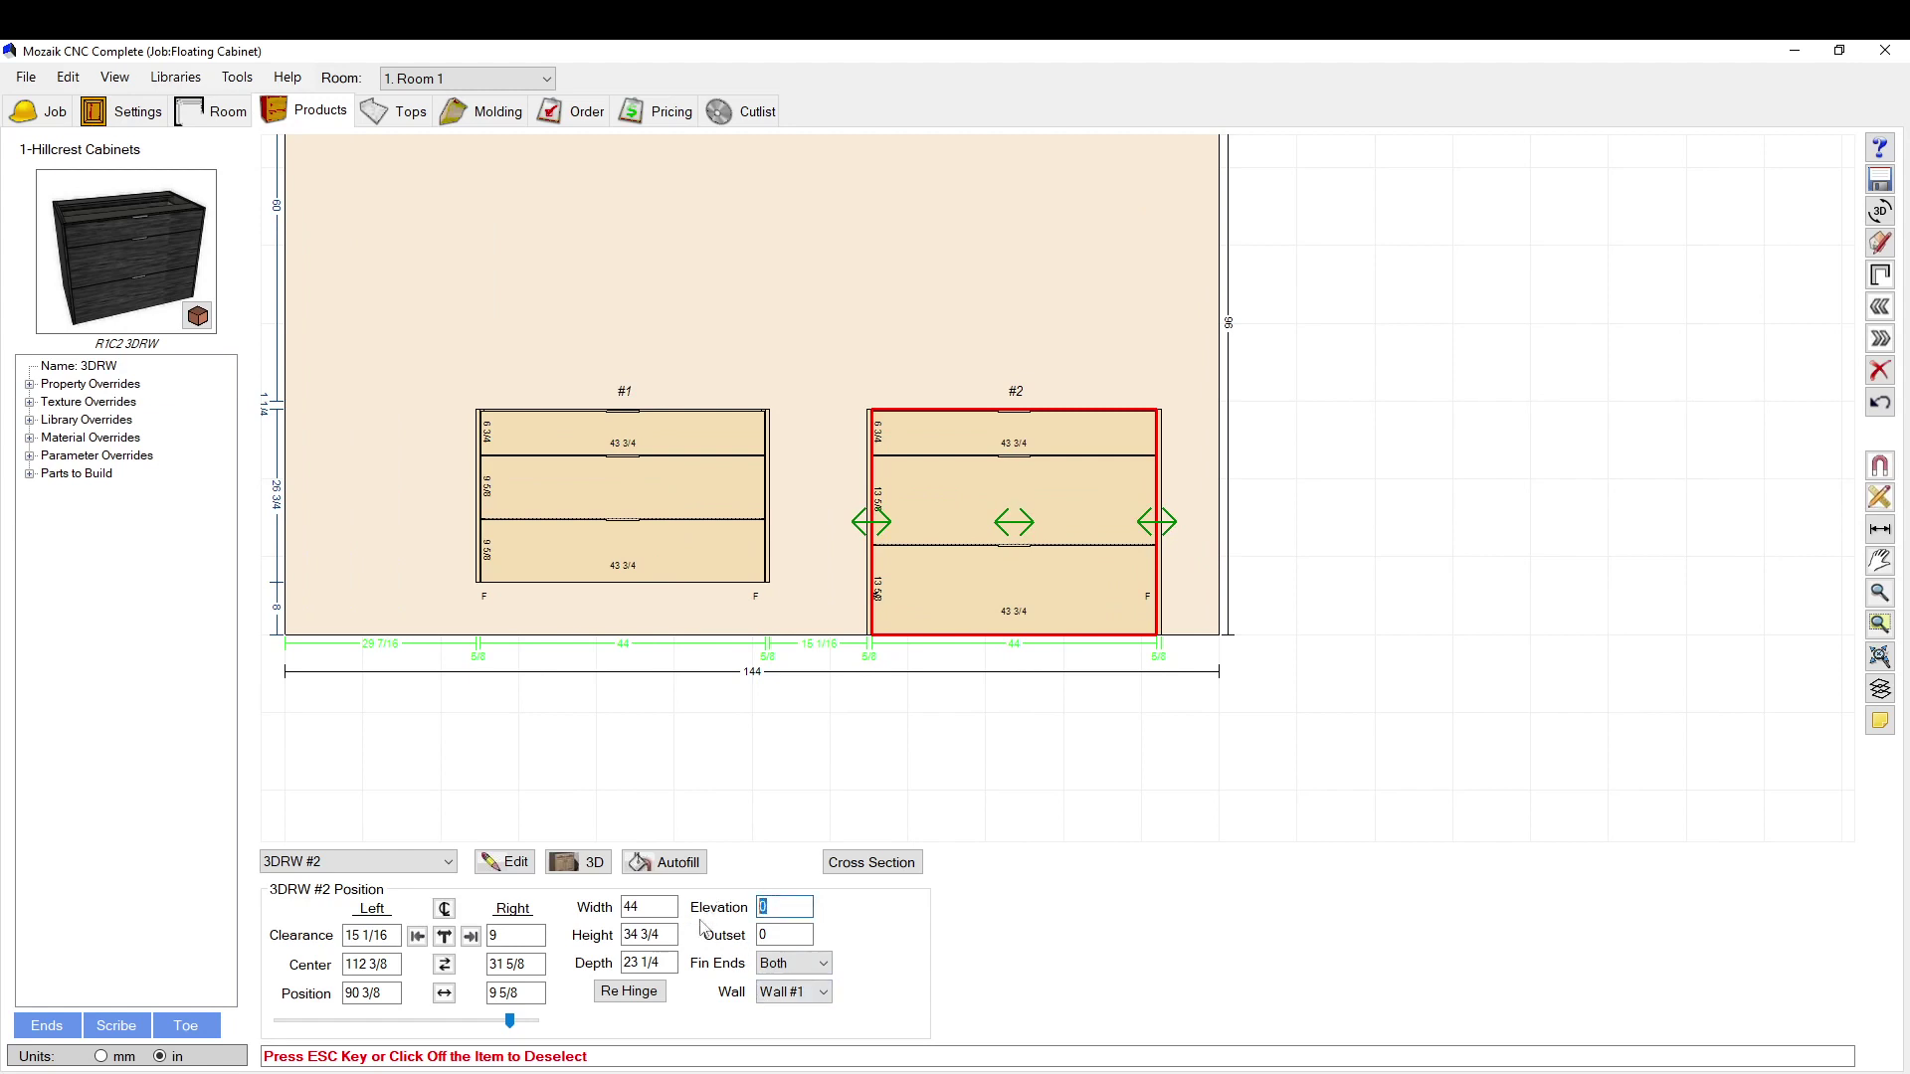
click(648, 936)
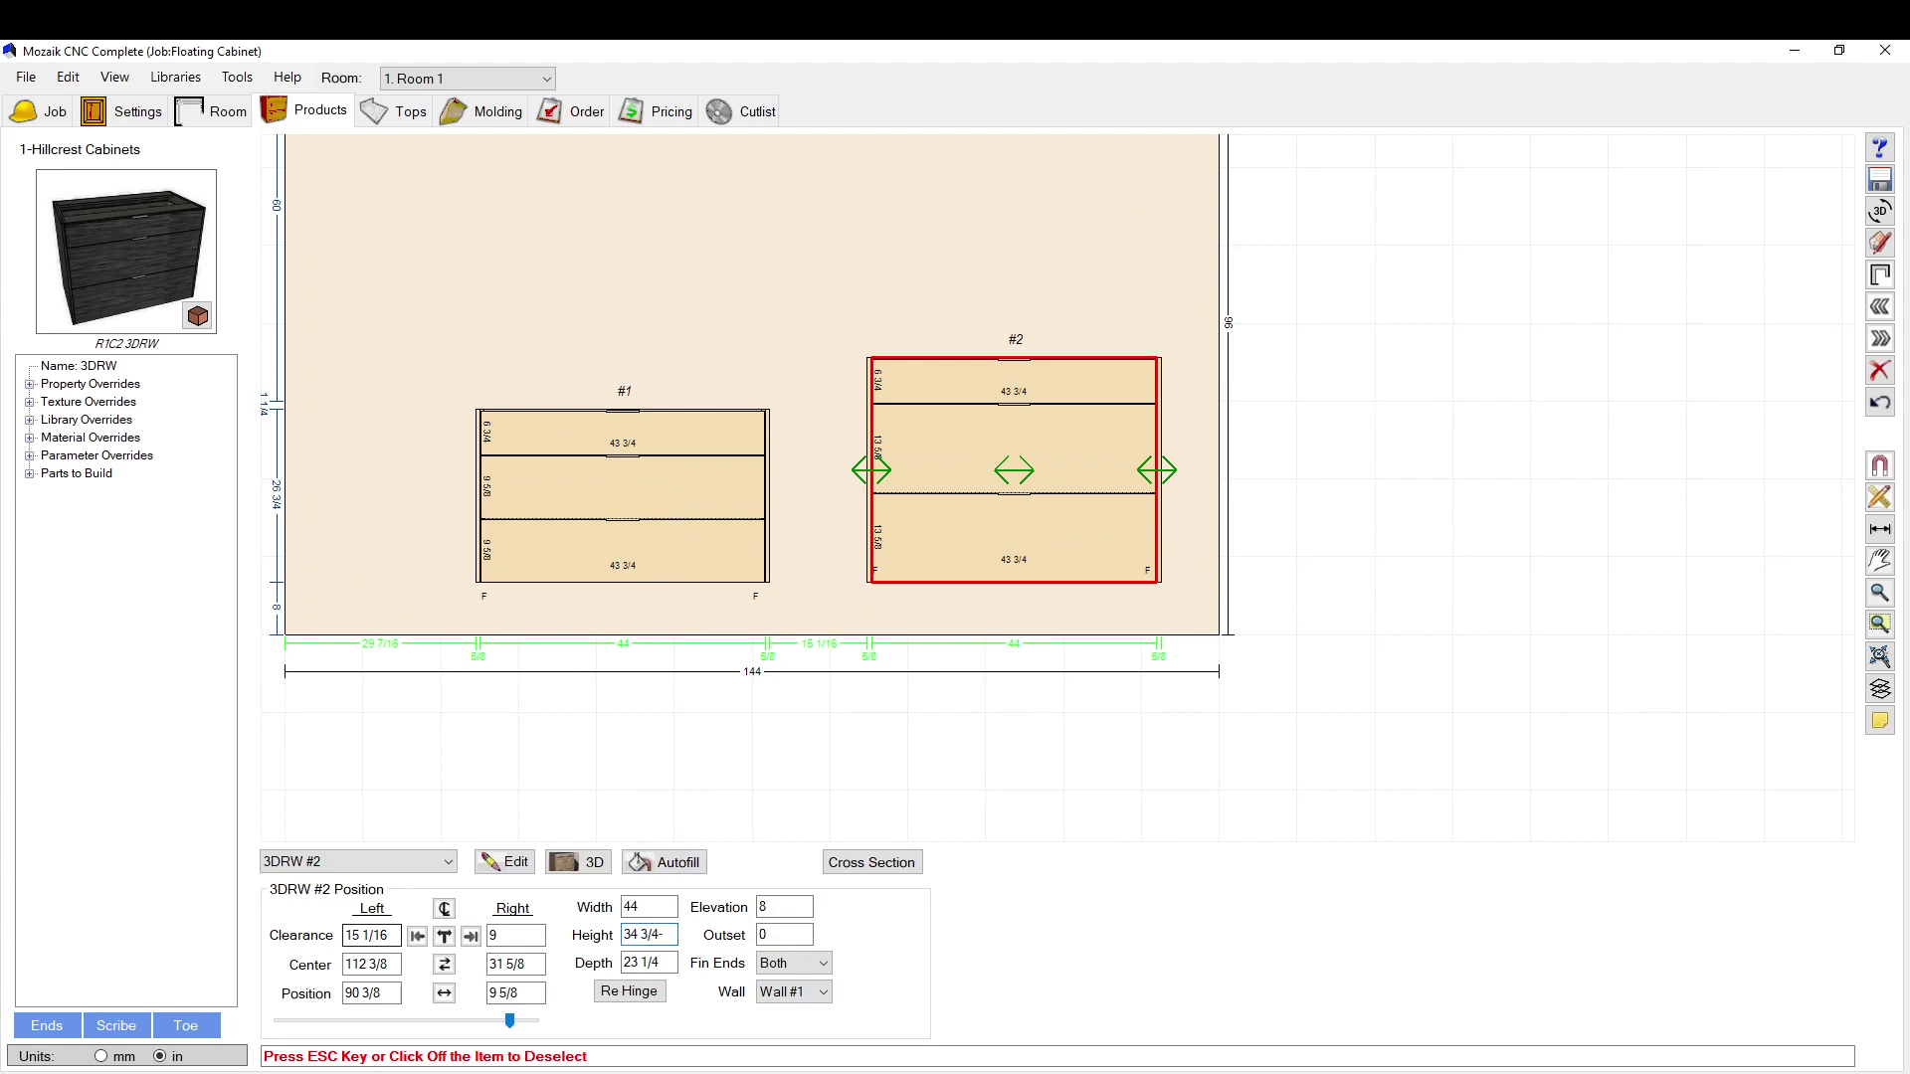
key(Tab)
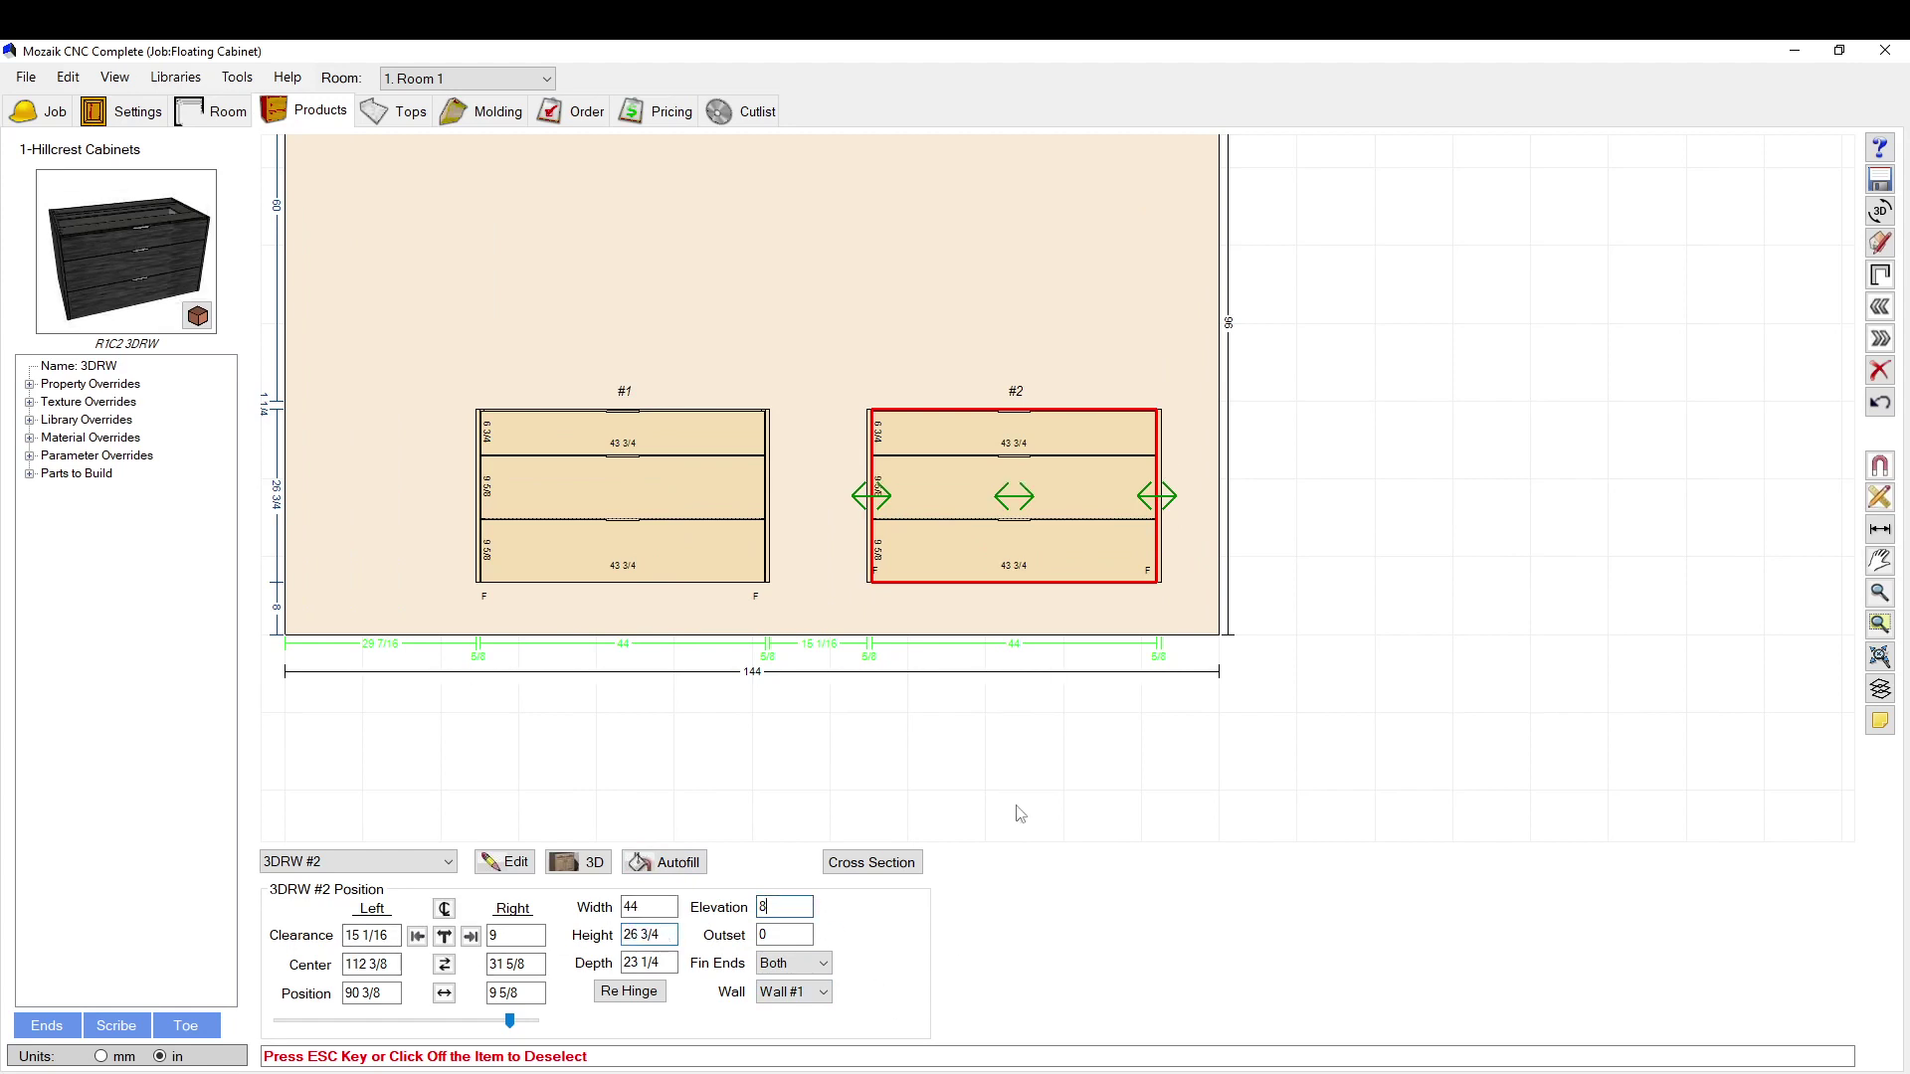
Step: Slide cabinet #2 beside cabinet #1 and choose a finished-ends option for it
drag(1007, 499, 858, 498)
scroll(798, 607, up, 5)
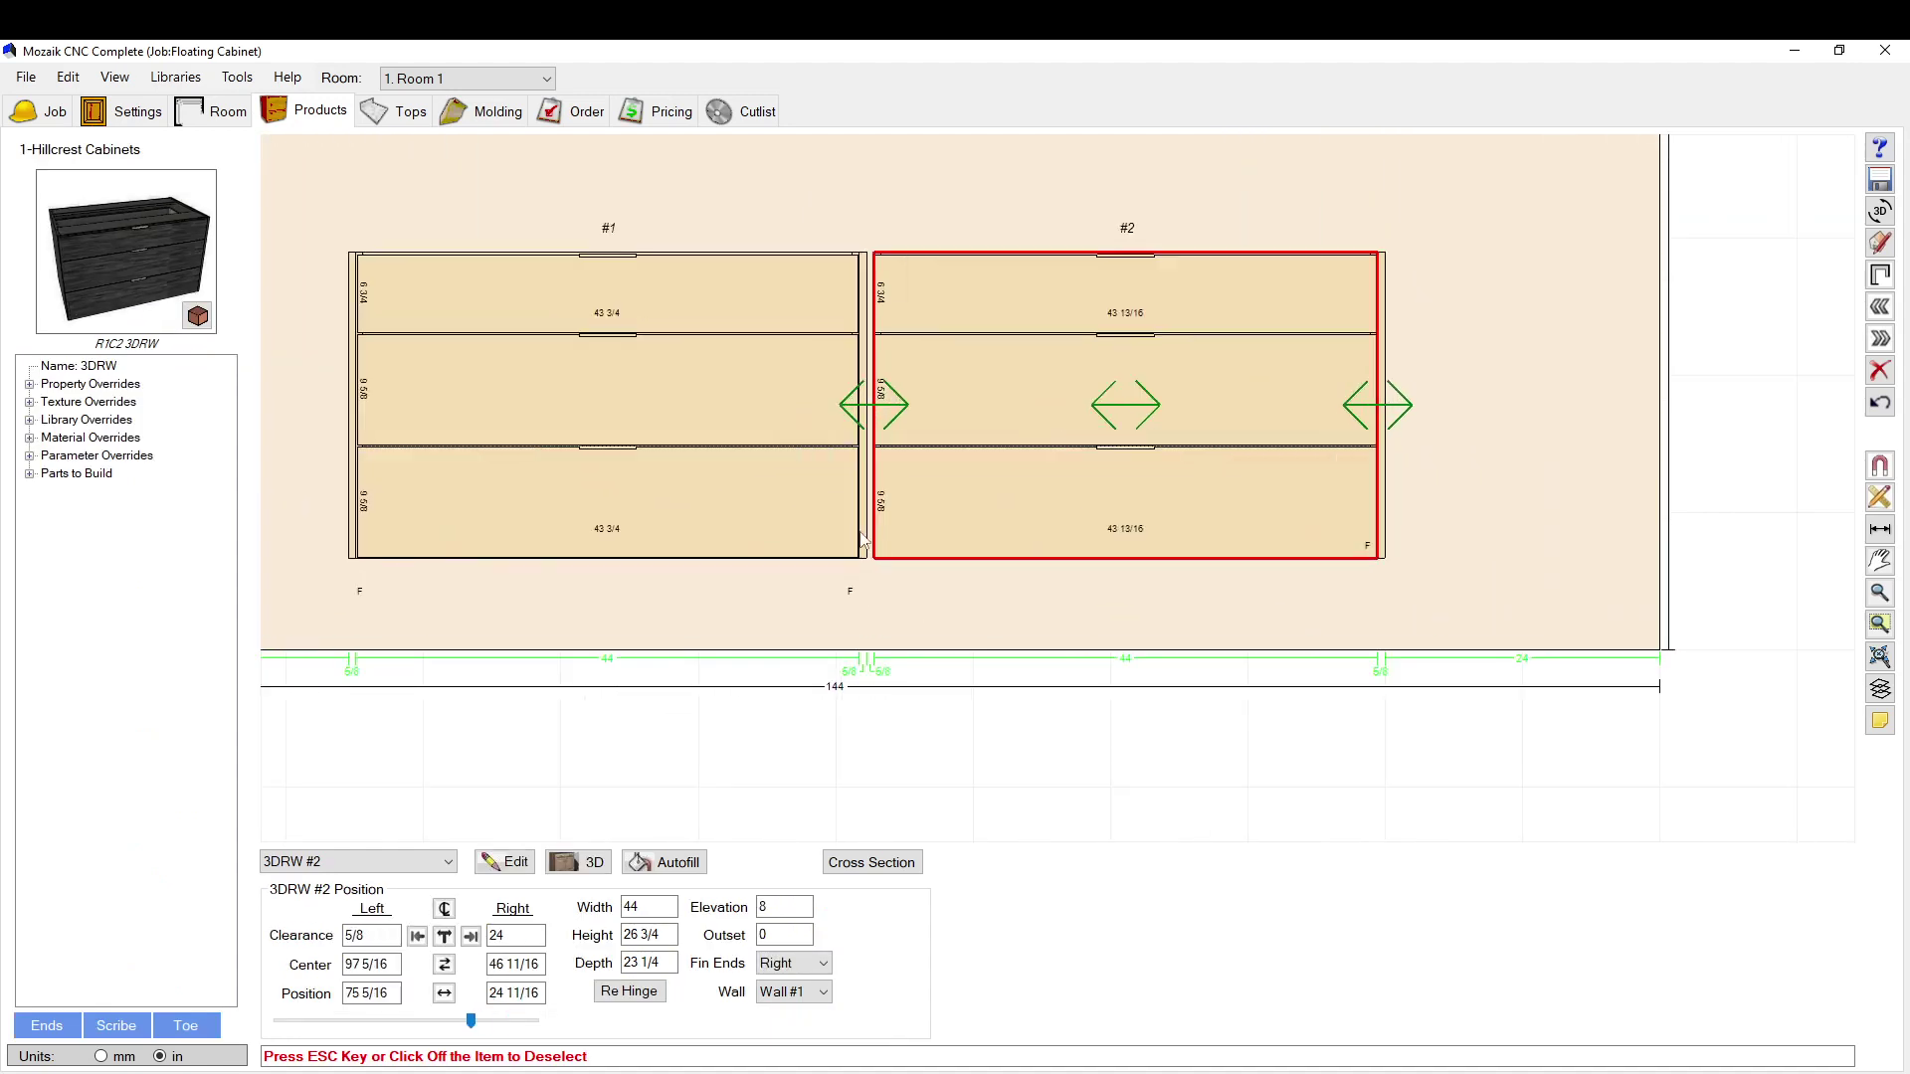
scroll(963, 487, down, 5)
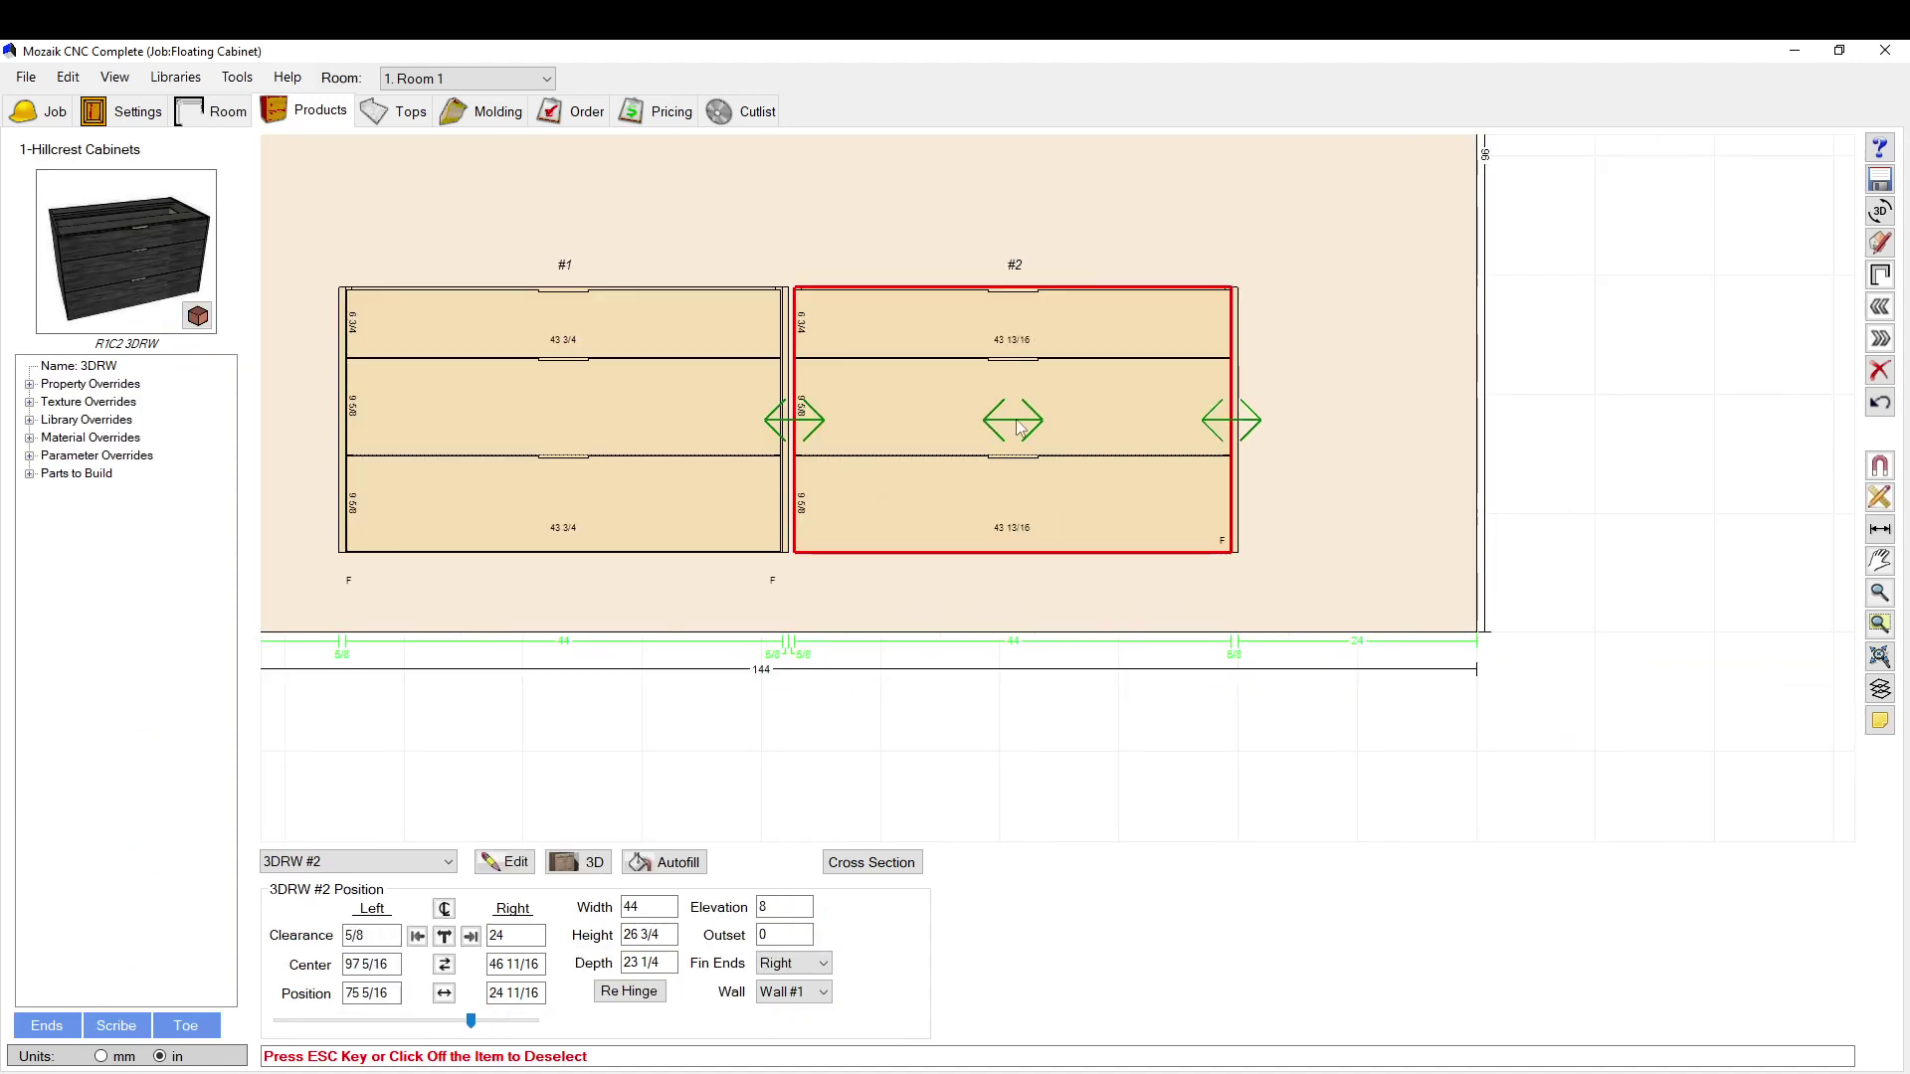
click(1055, 420)
click(793, 963)
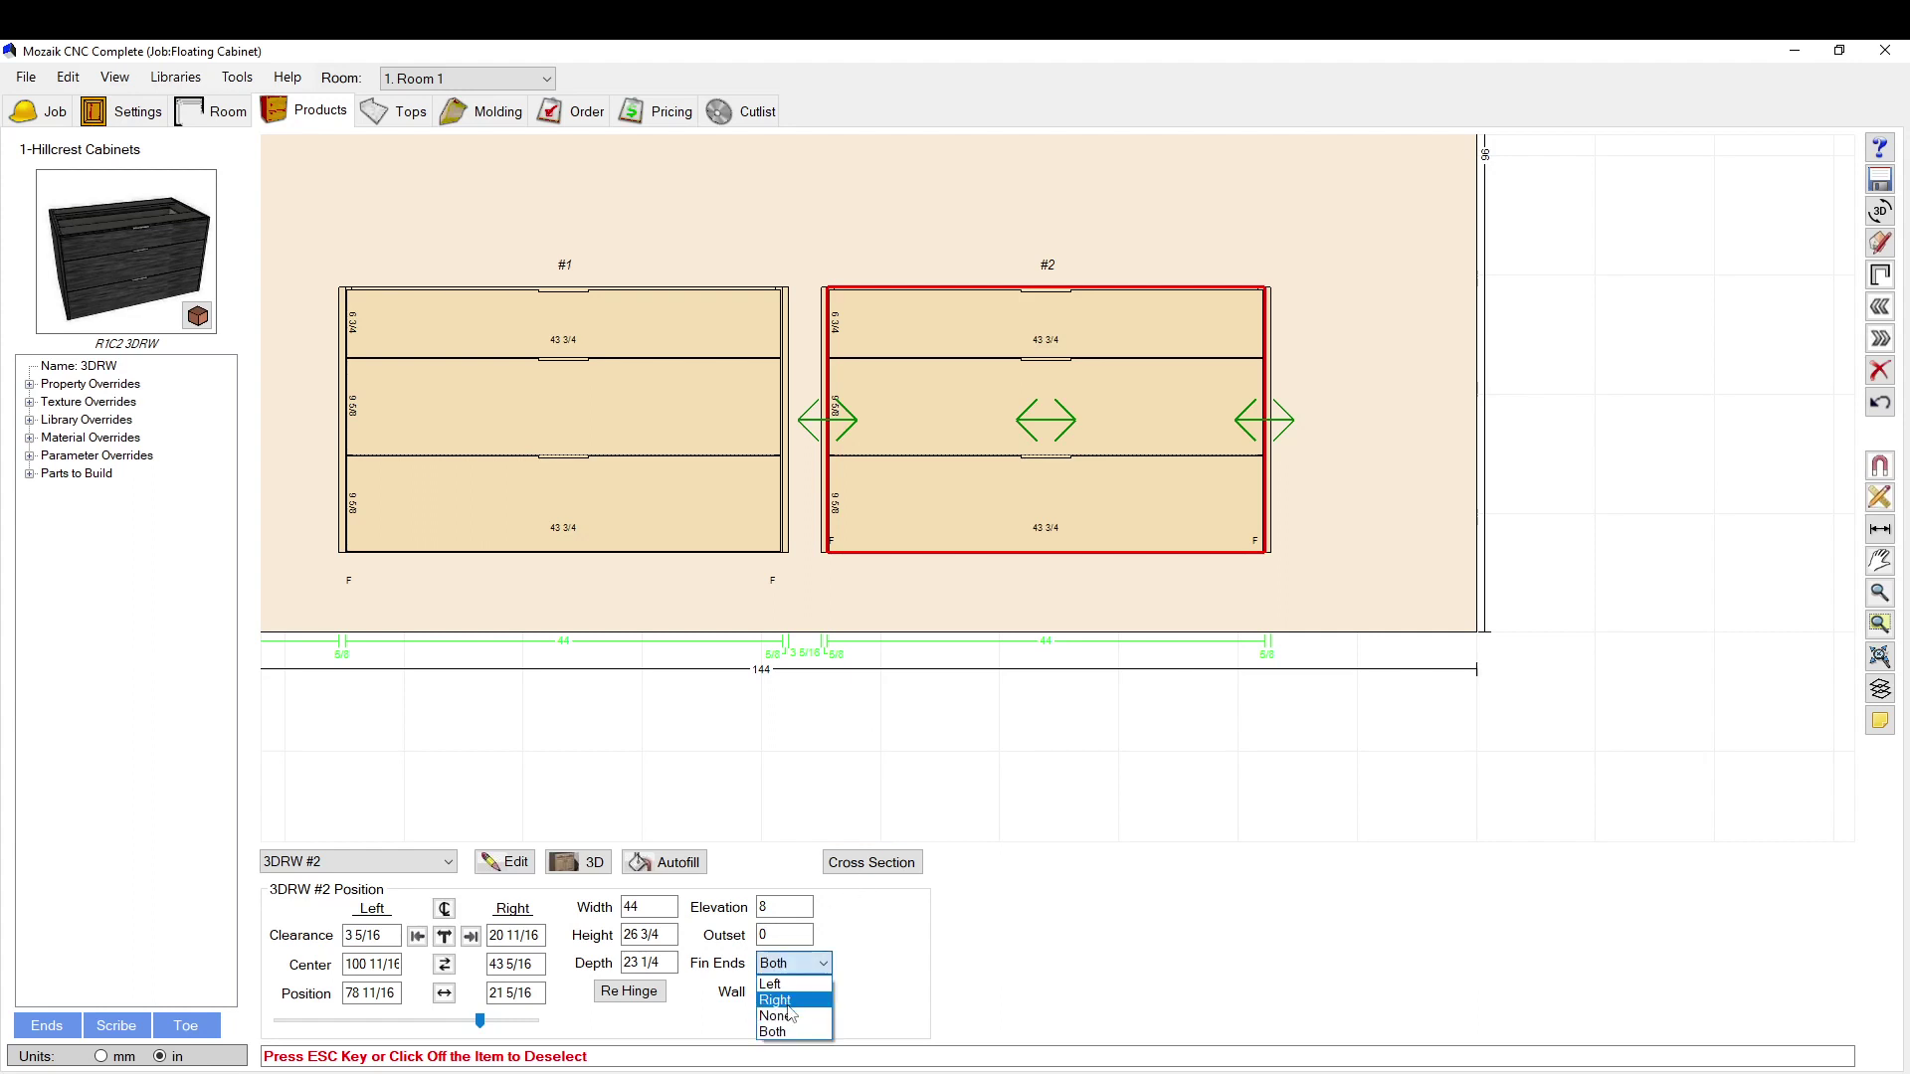
click(791, 1020)
Step: Check cabinet #2's elevation value in its properties
click(897, 158)
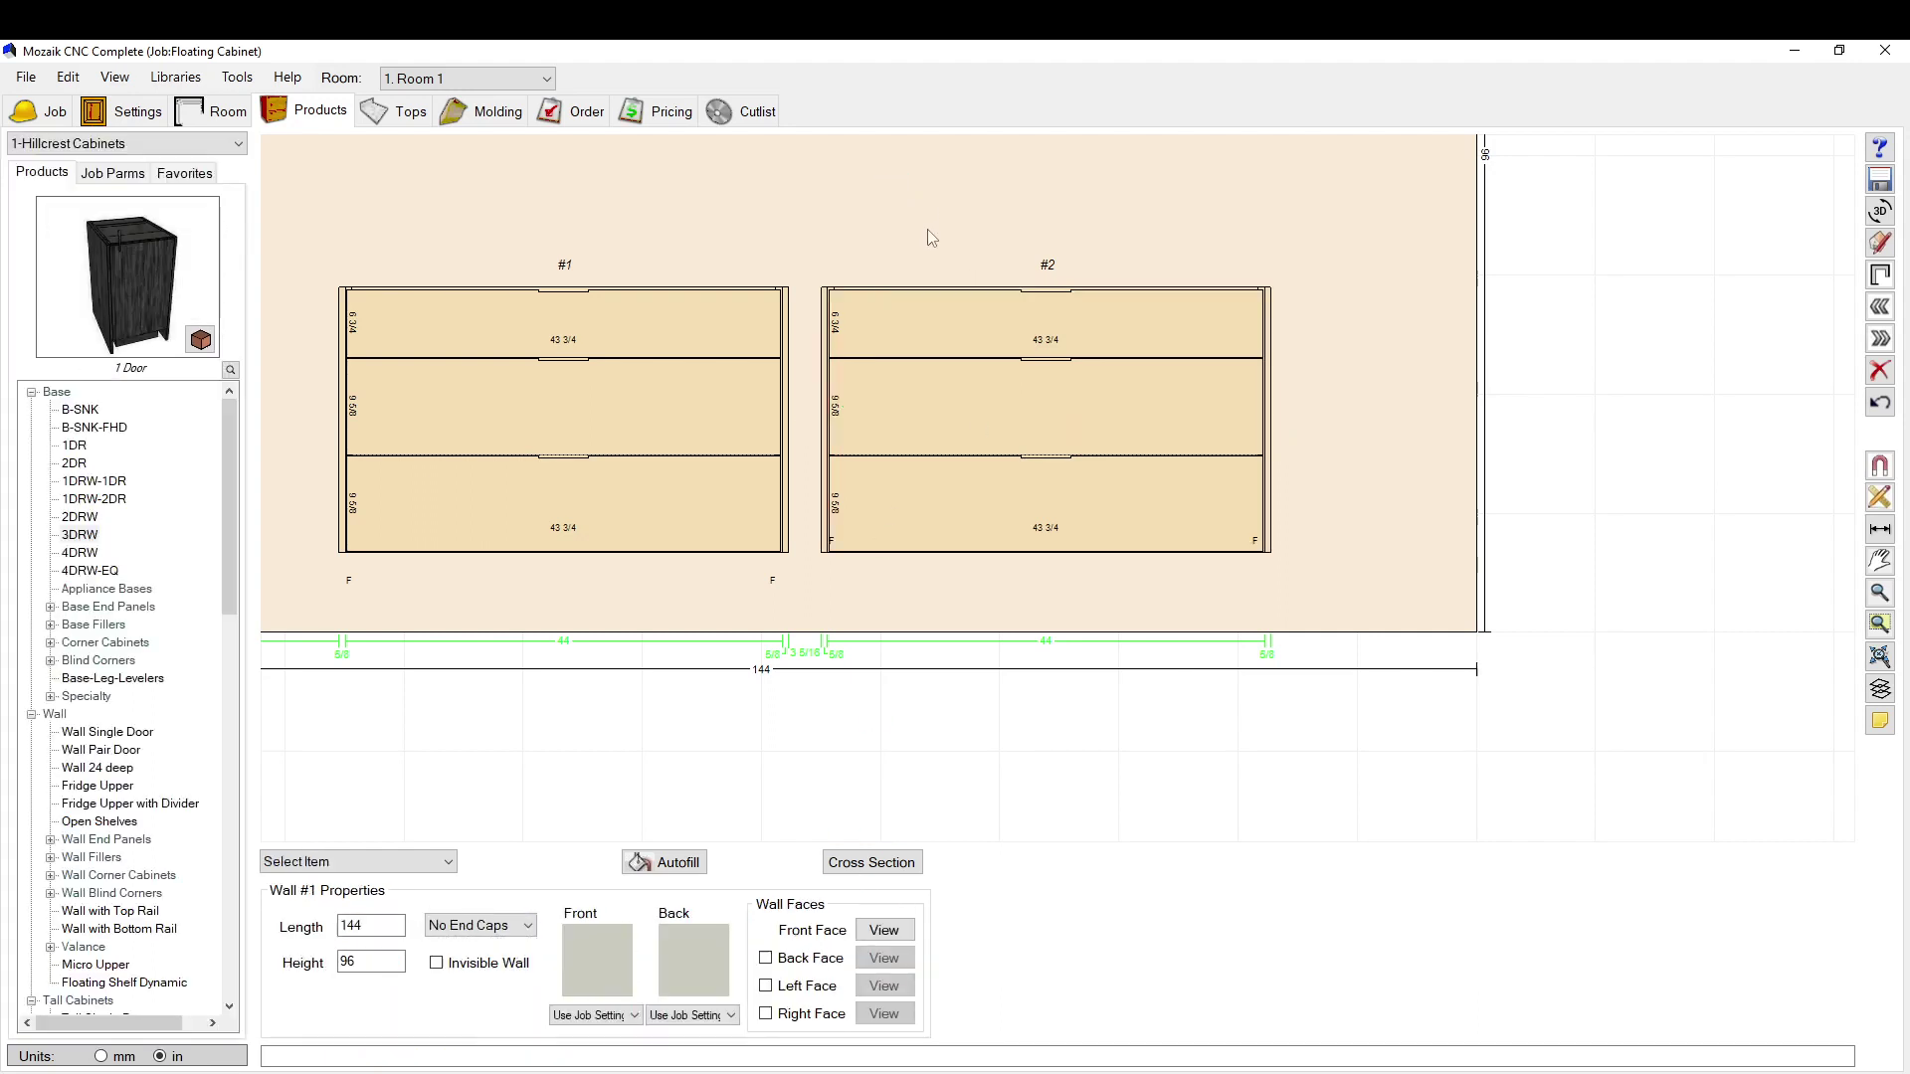
scroll(994, 477, up, 1)
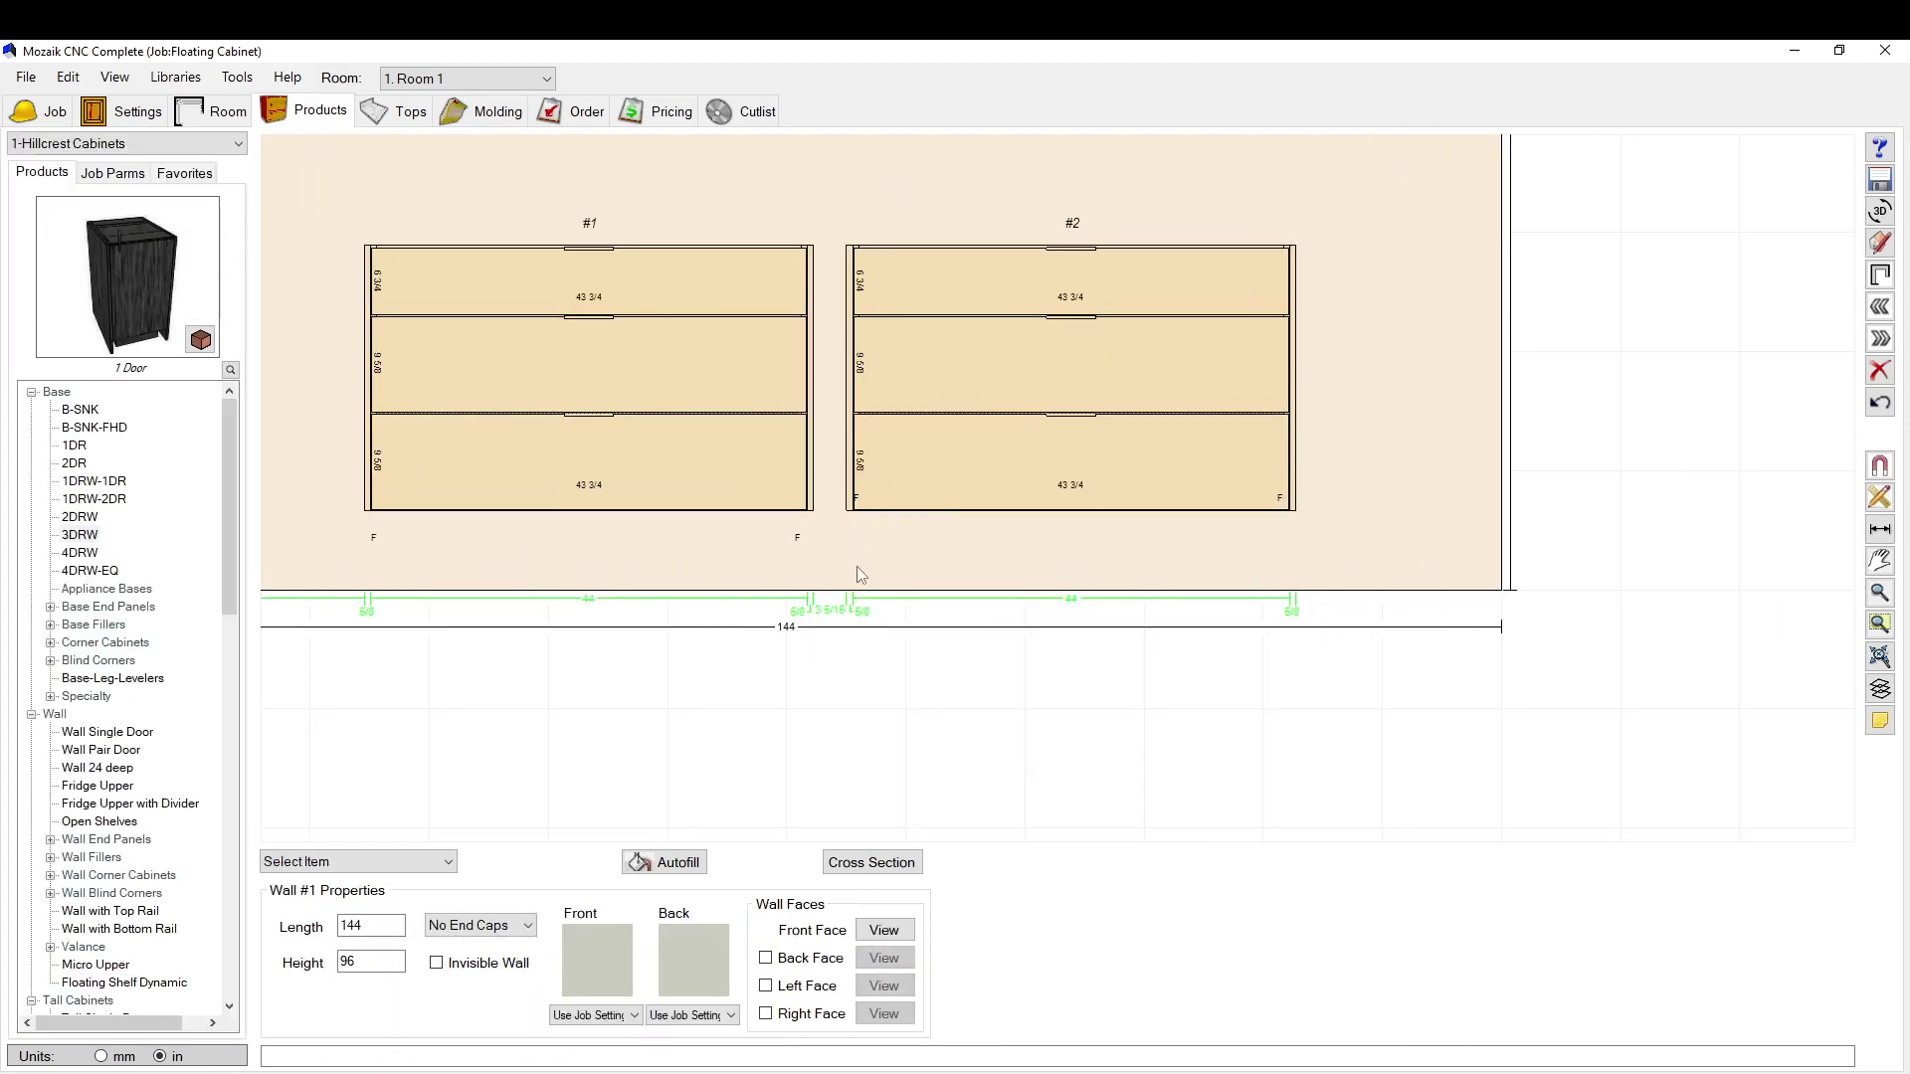
scroll(861, 580, down, 1)
click(1072, 463)
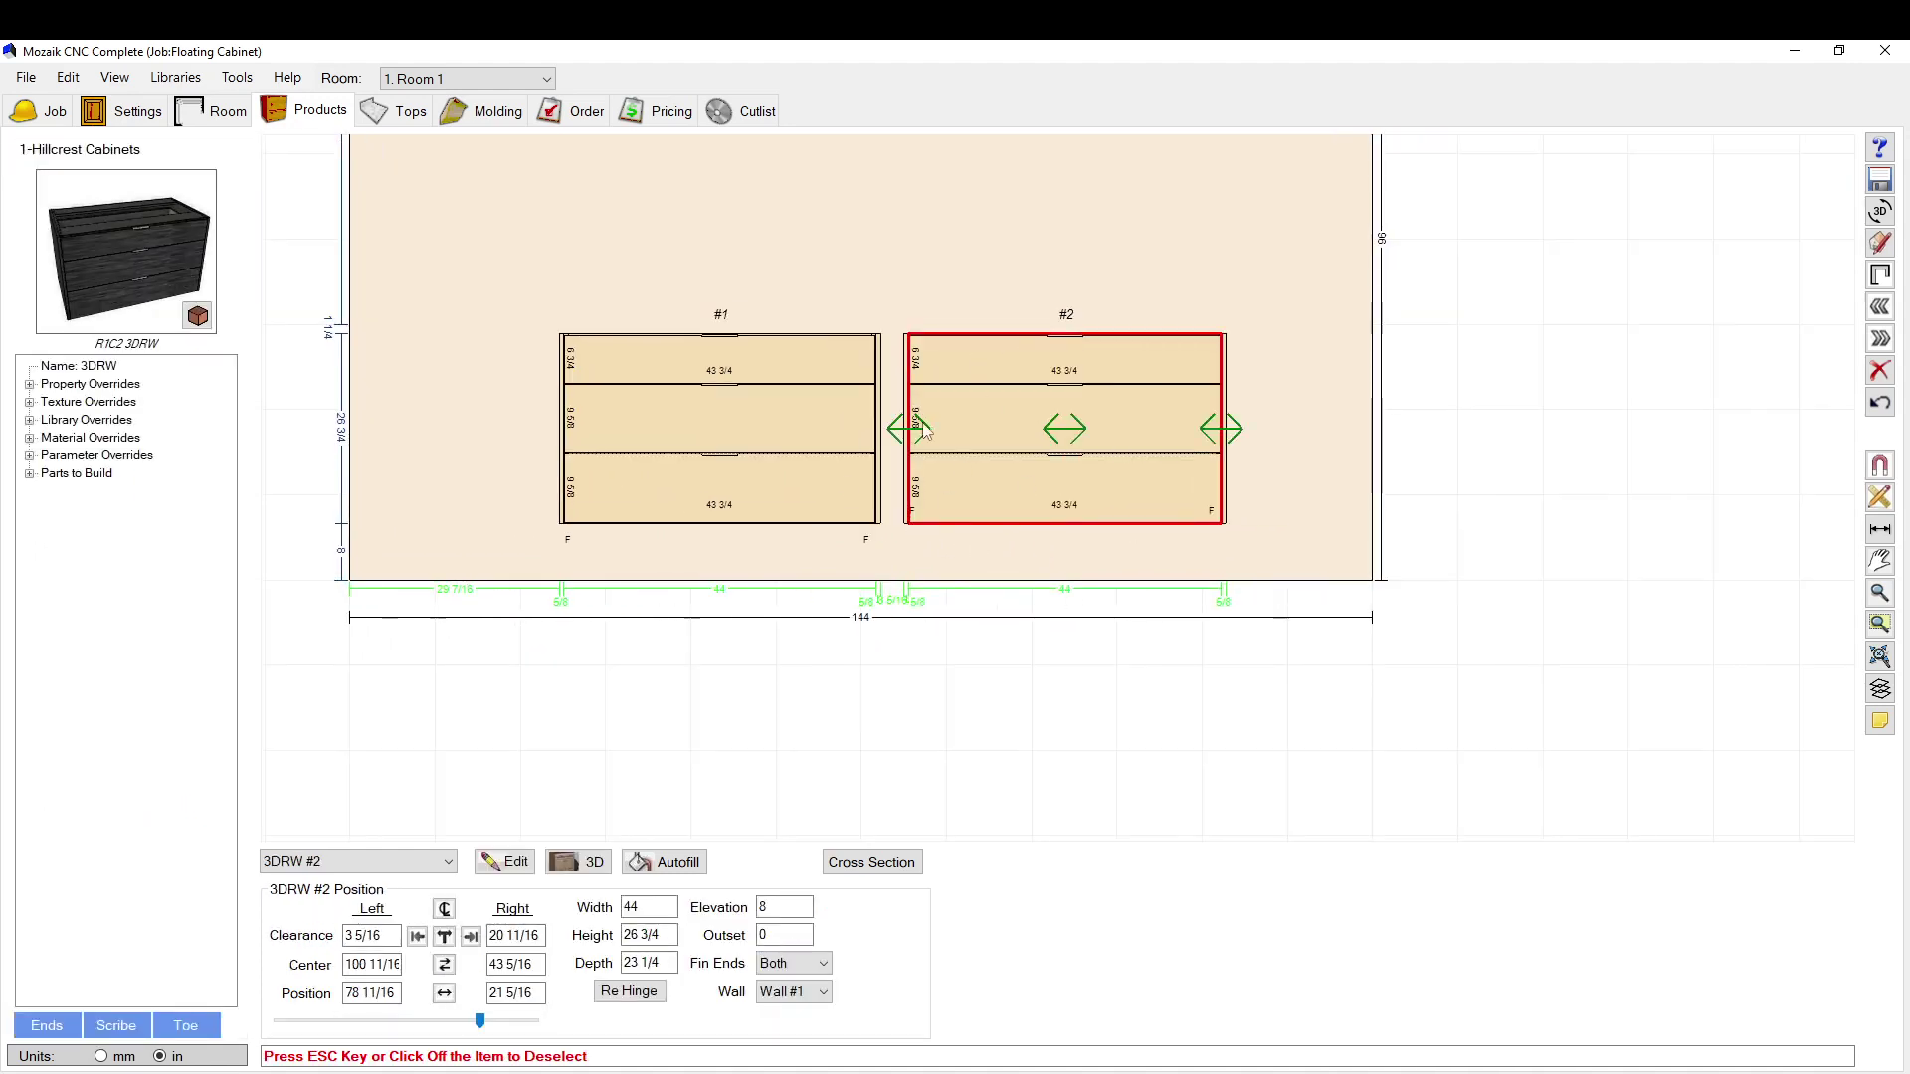
click(781, 908)
scroll(674, 392, up, 1)
Step: Move cabinet #1 left to 20 1/16 clearance and review it in the 3D preview
click(675, 390)
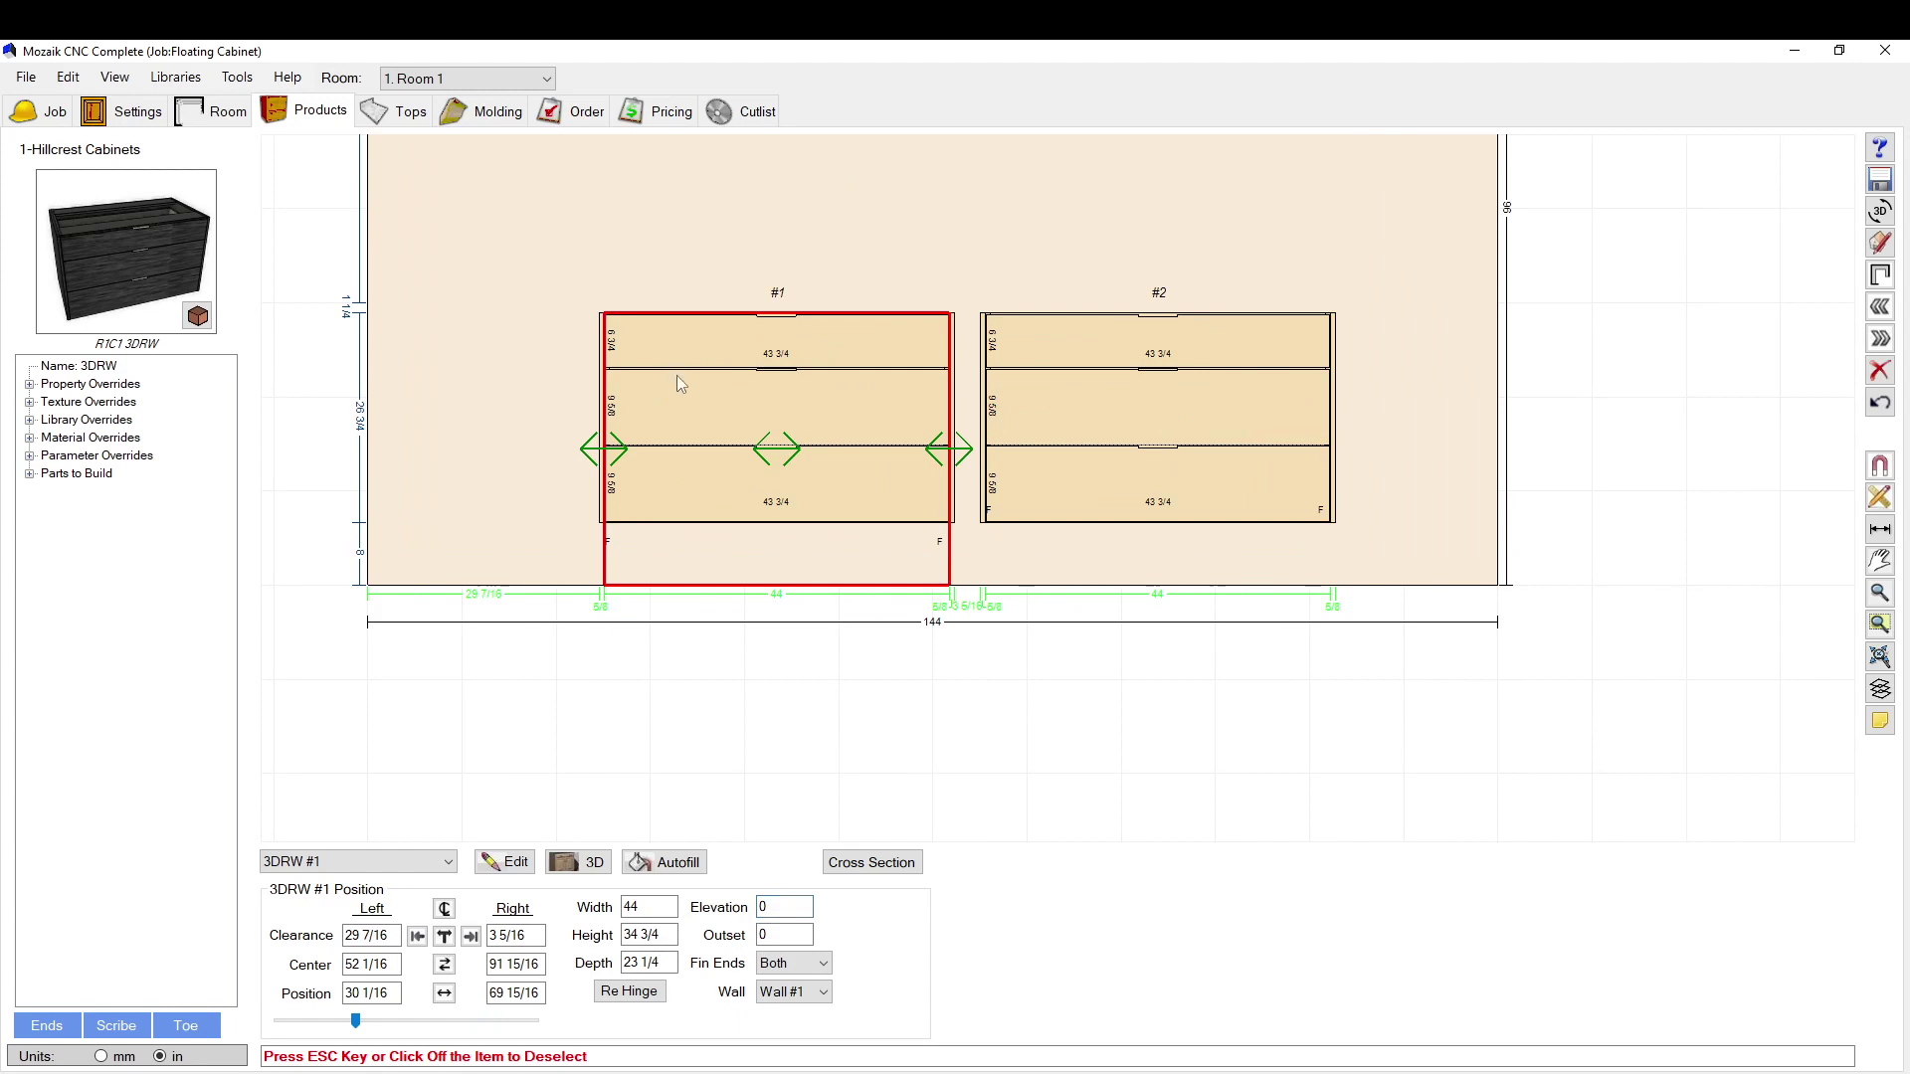
drag(756, 455, 712, 471)
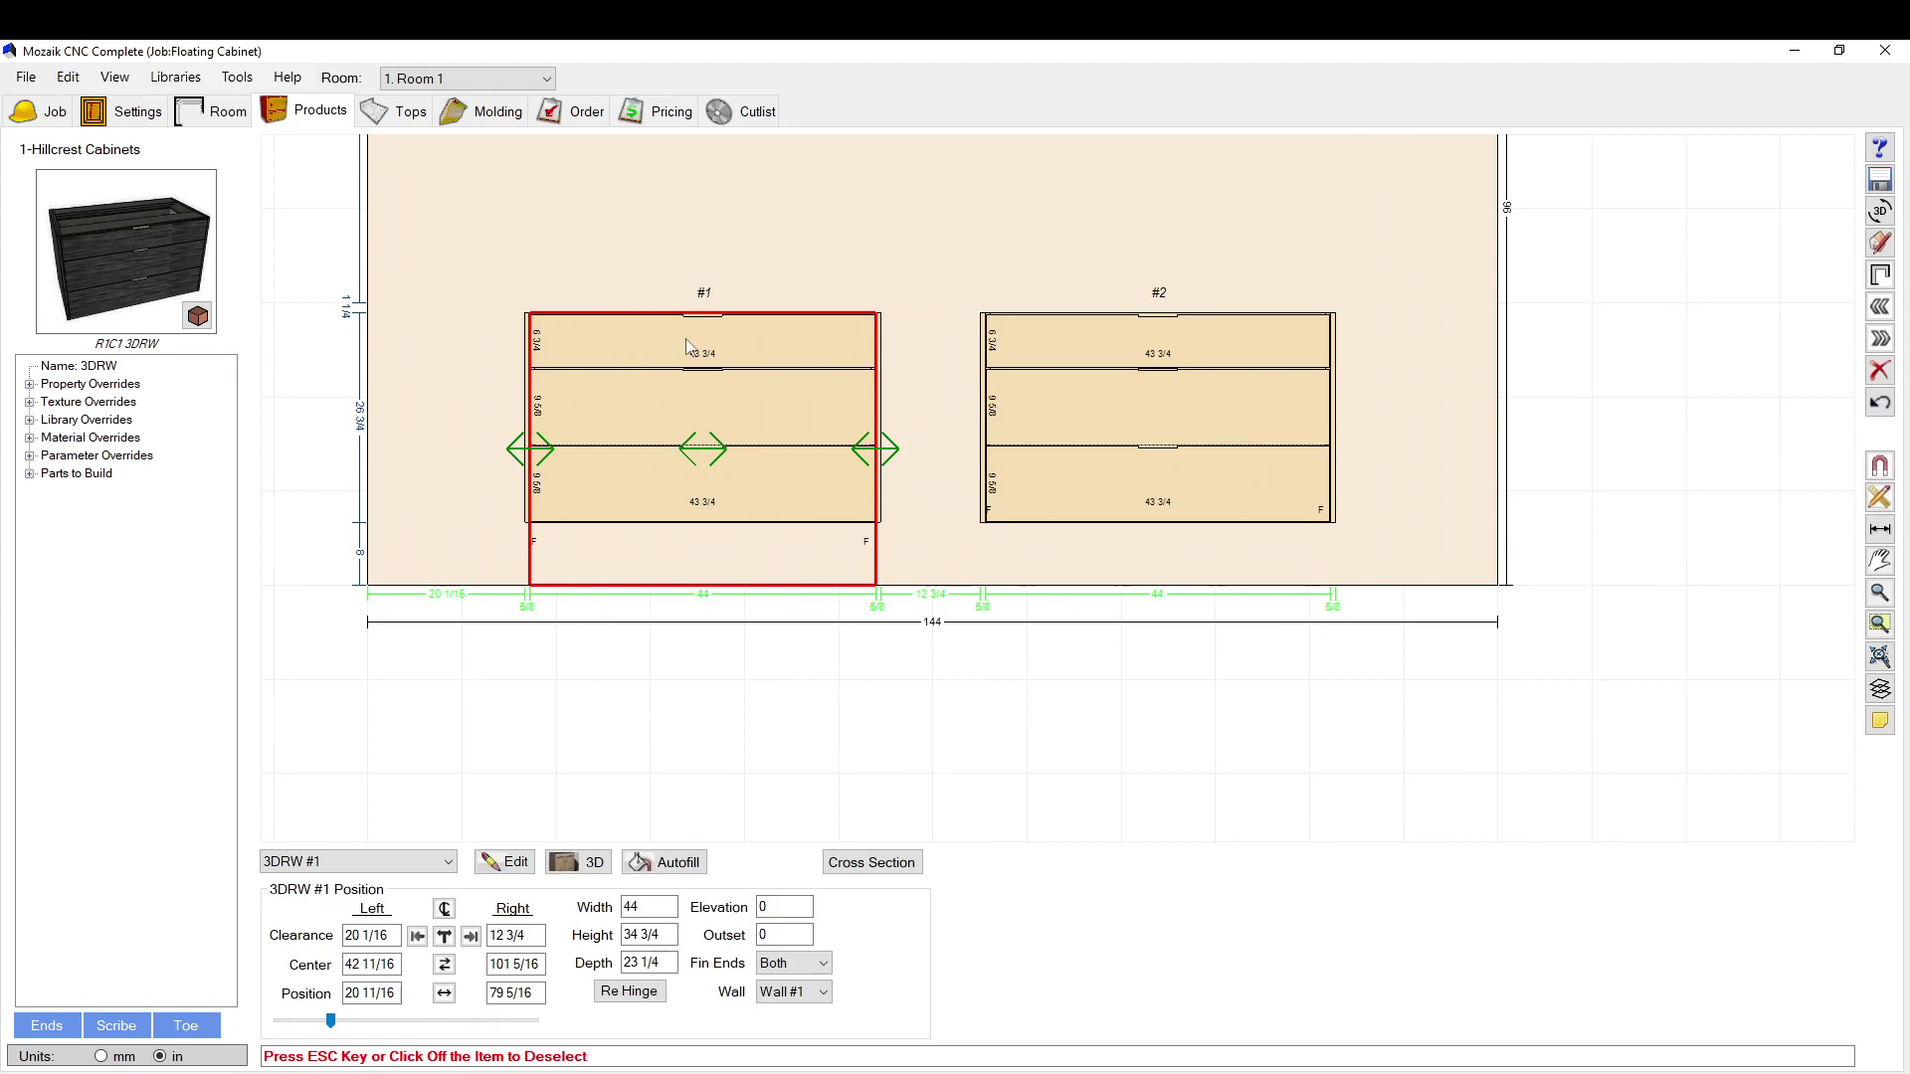
click(467, 241)
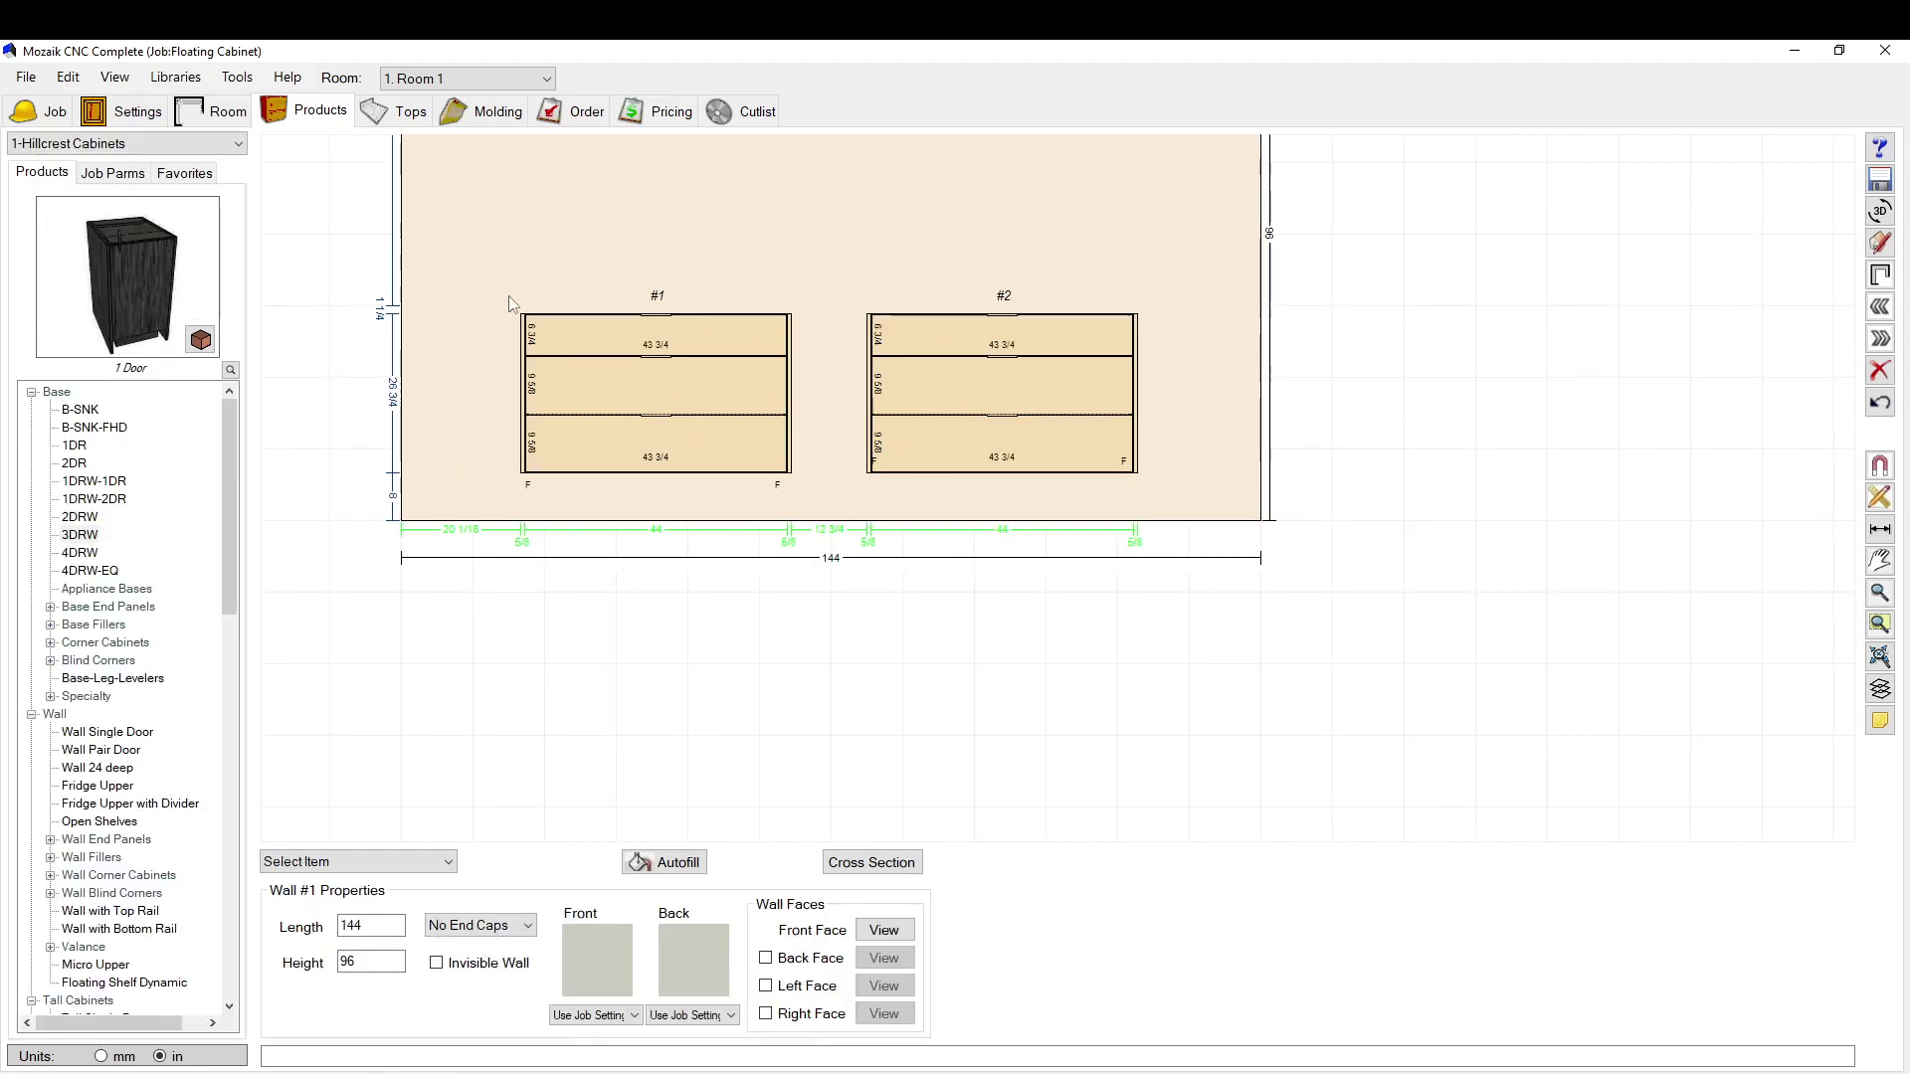
scroll(671, 413, up, 2)
scroll(671, 414, down, 2)
scroll(657, 299, up, 2)
double_click(567, 295)
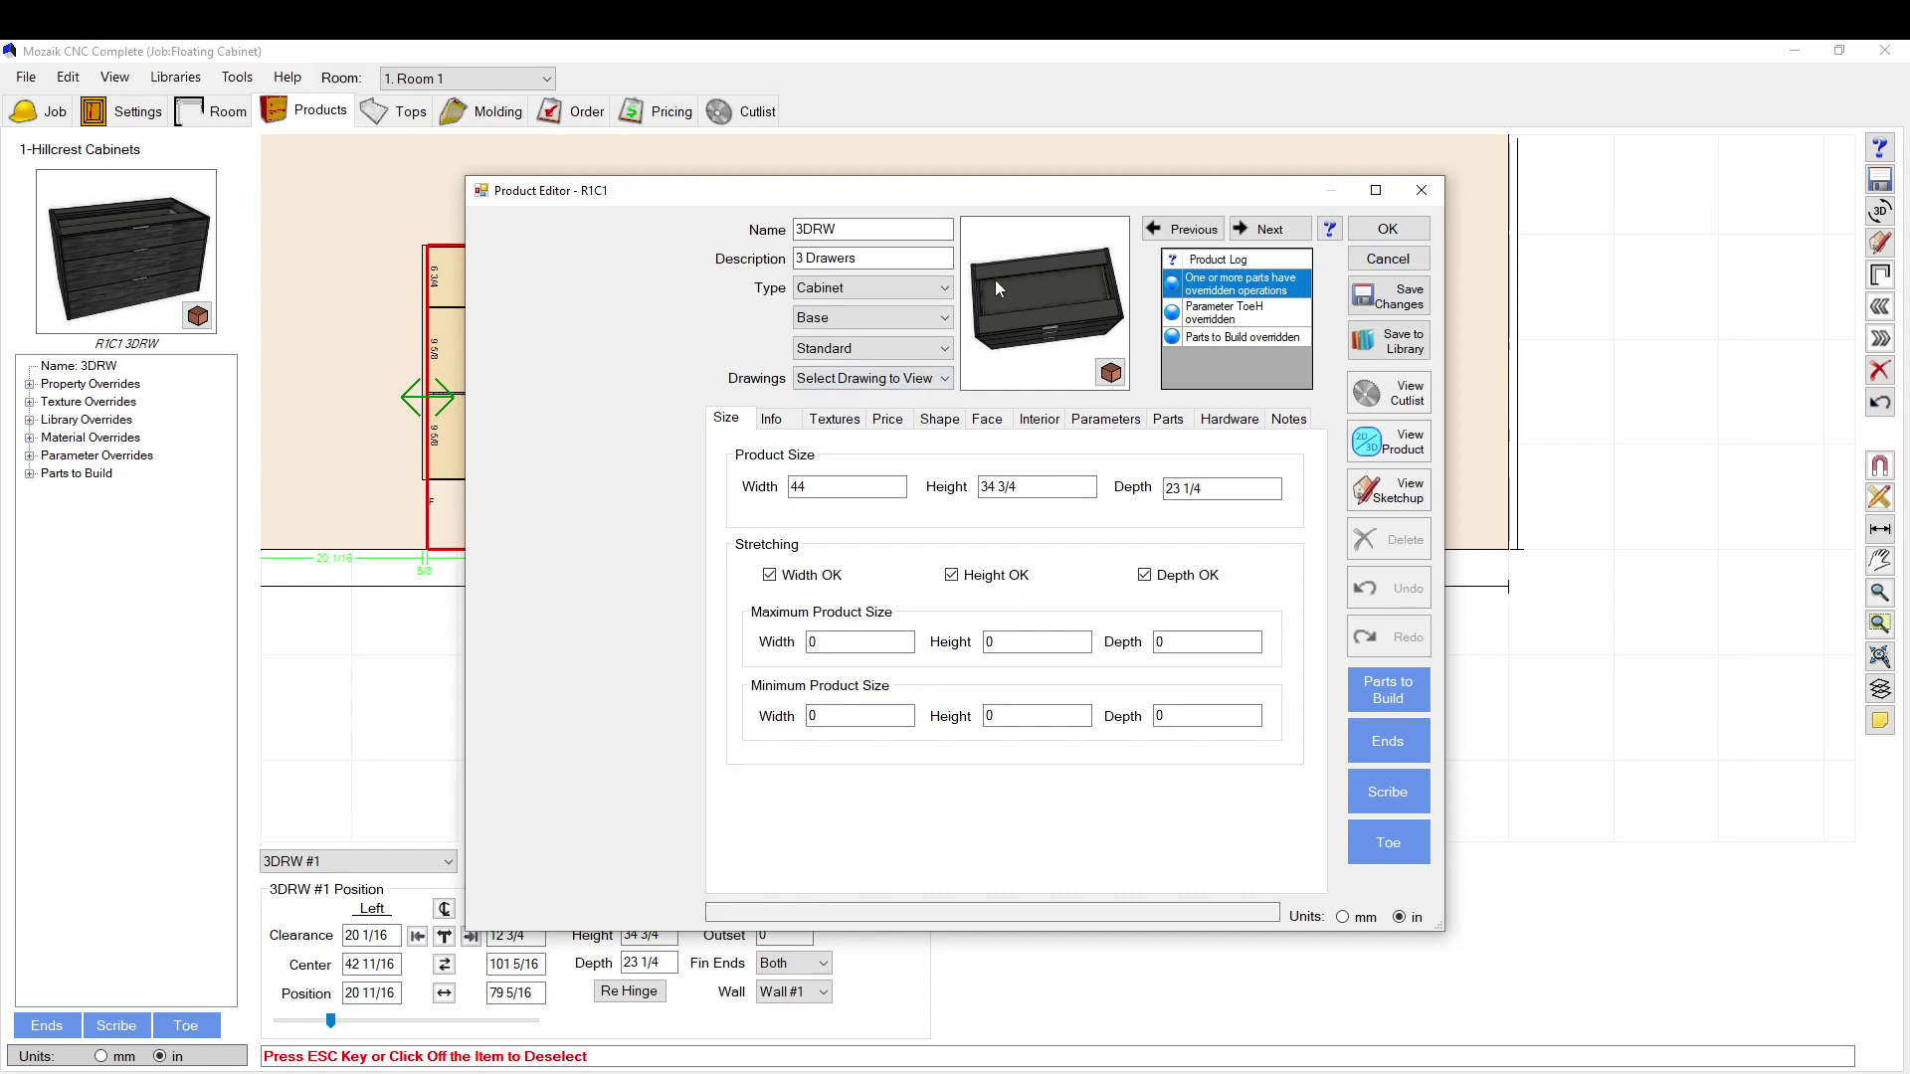
drag(1013, 284, 1013, 292)
click(1388, 229)
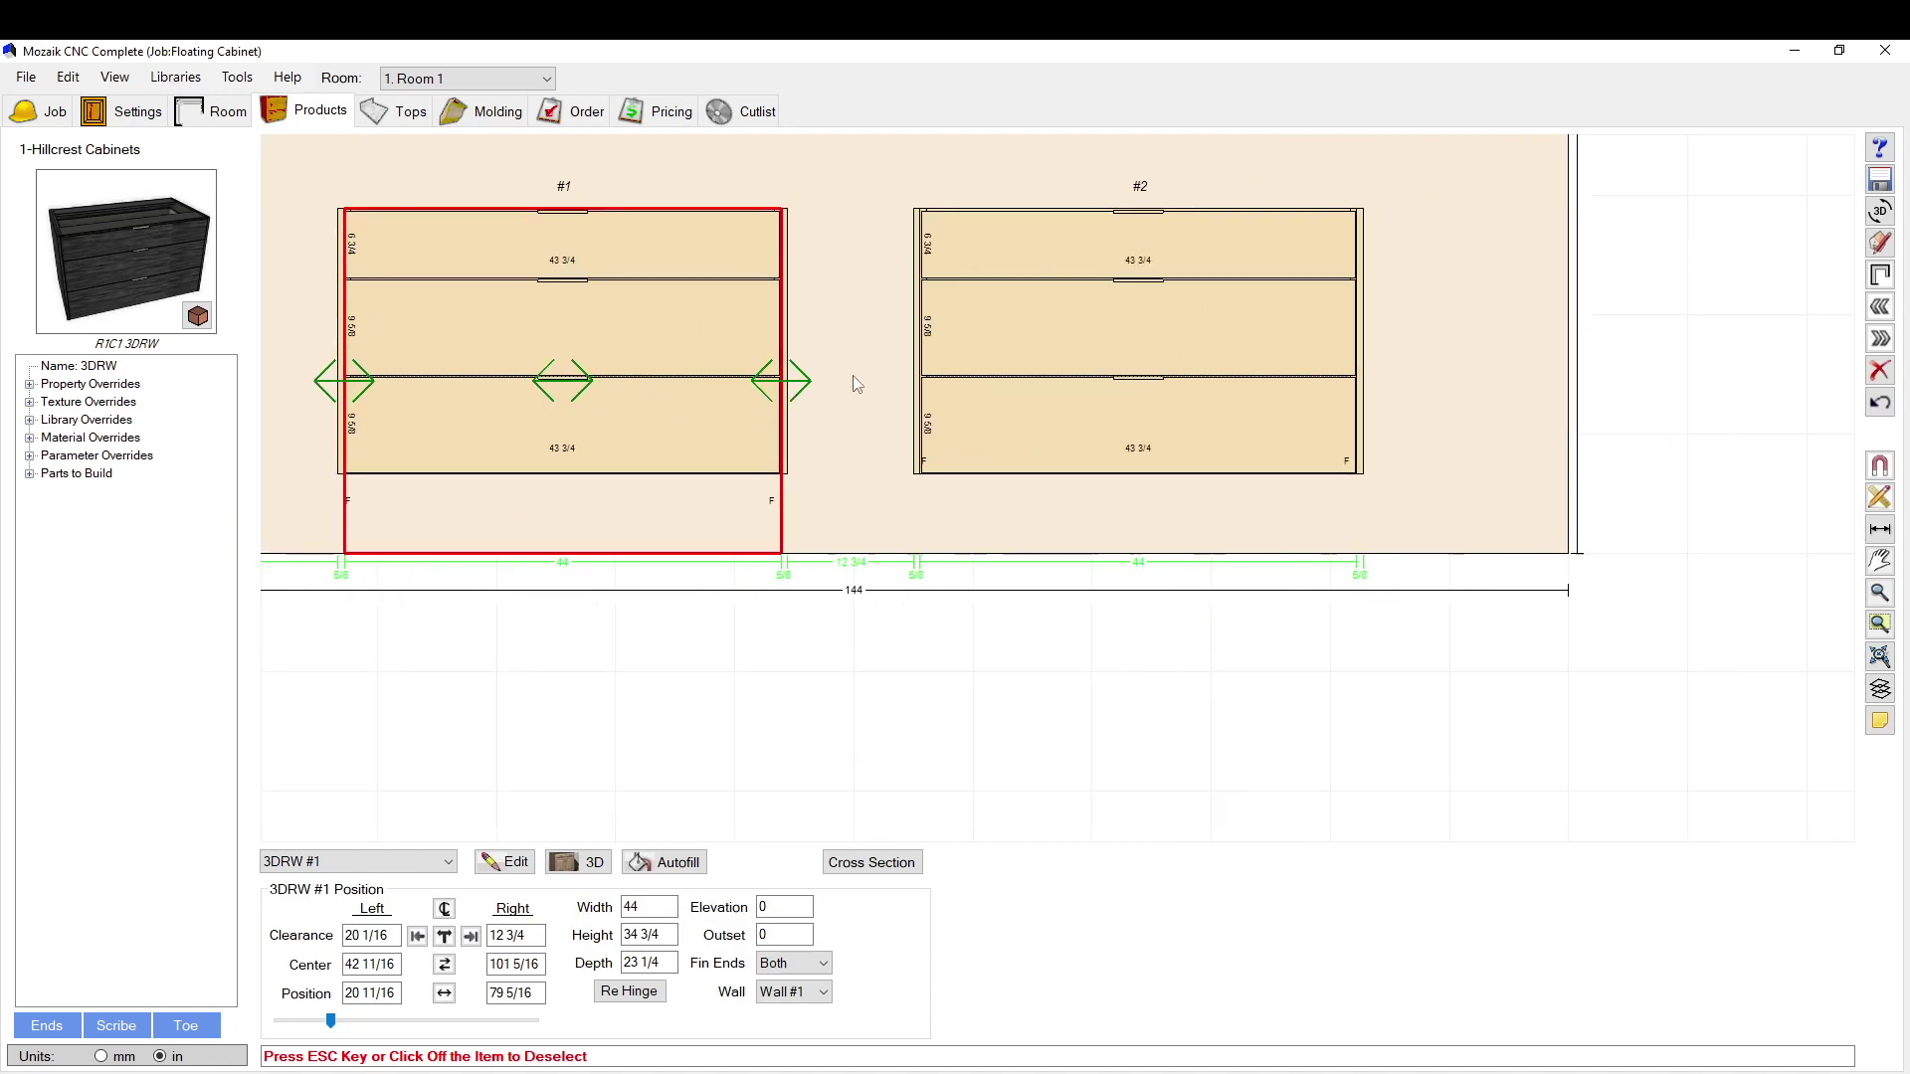
Step: Shift cabinet #2 right and clear its three drawers into a single opening
click(1177, 336)
drag(1177, 336, 1282, 342)
click(987, 419)
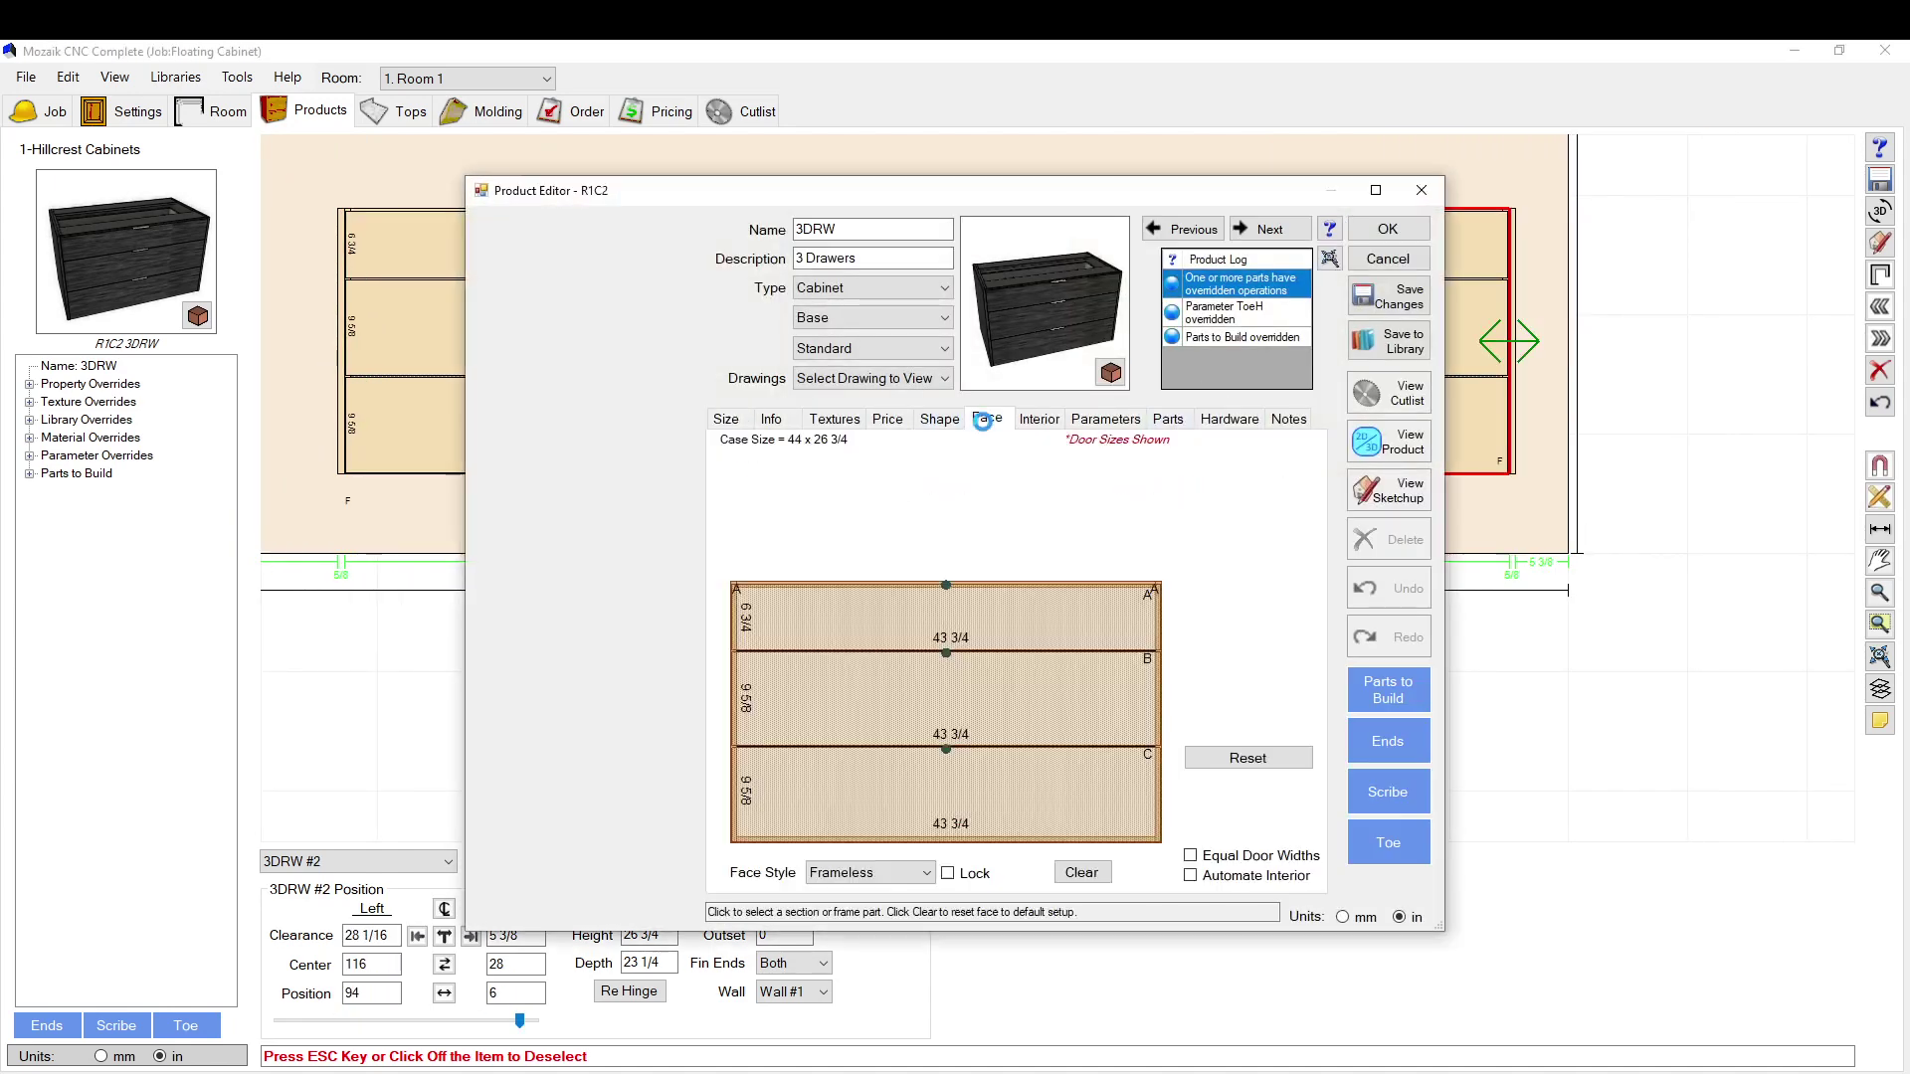
click(975, 698)
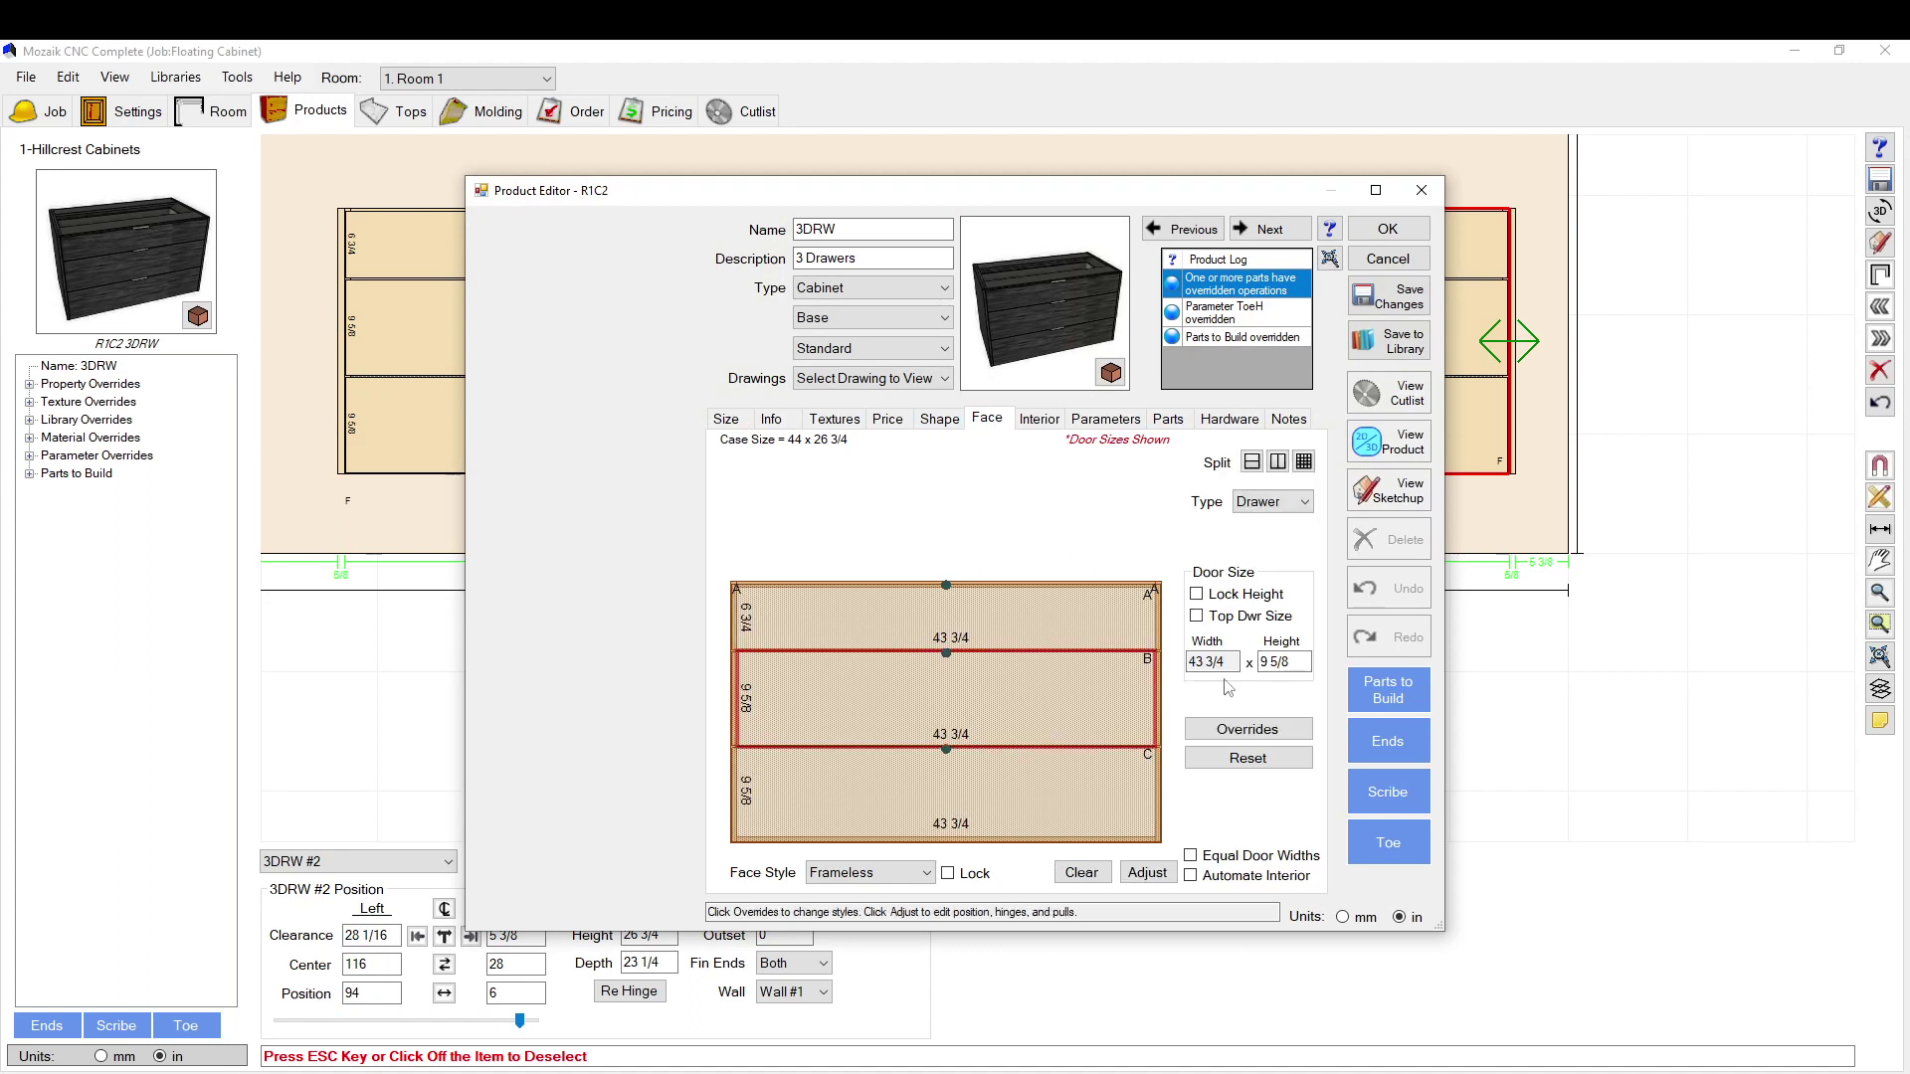
click(1082, 873)
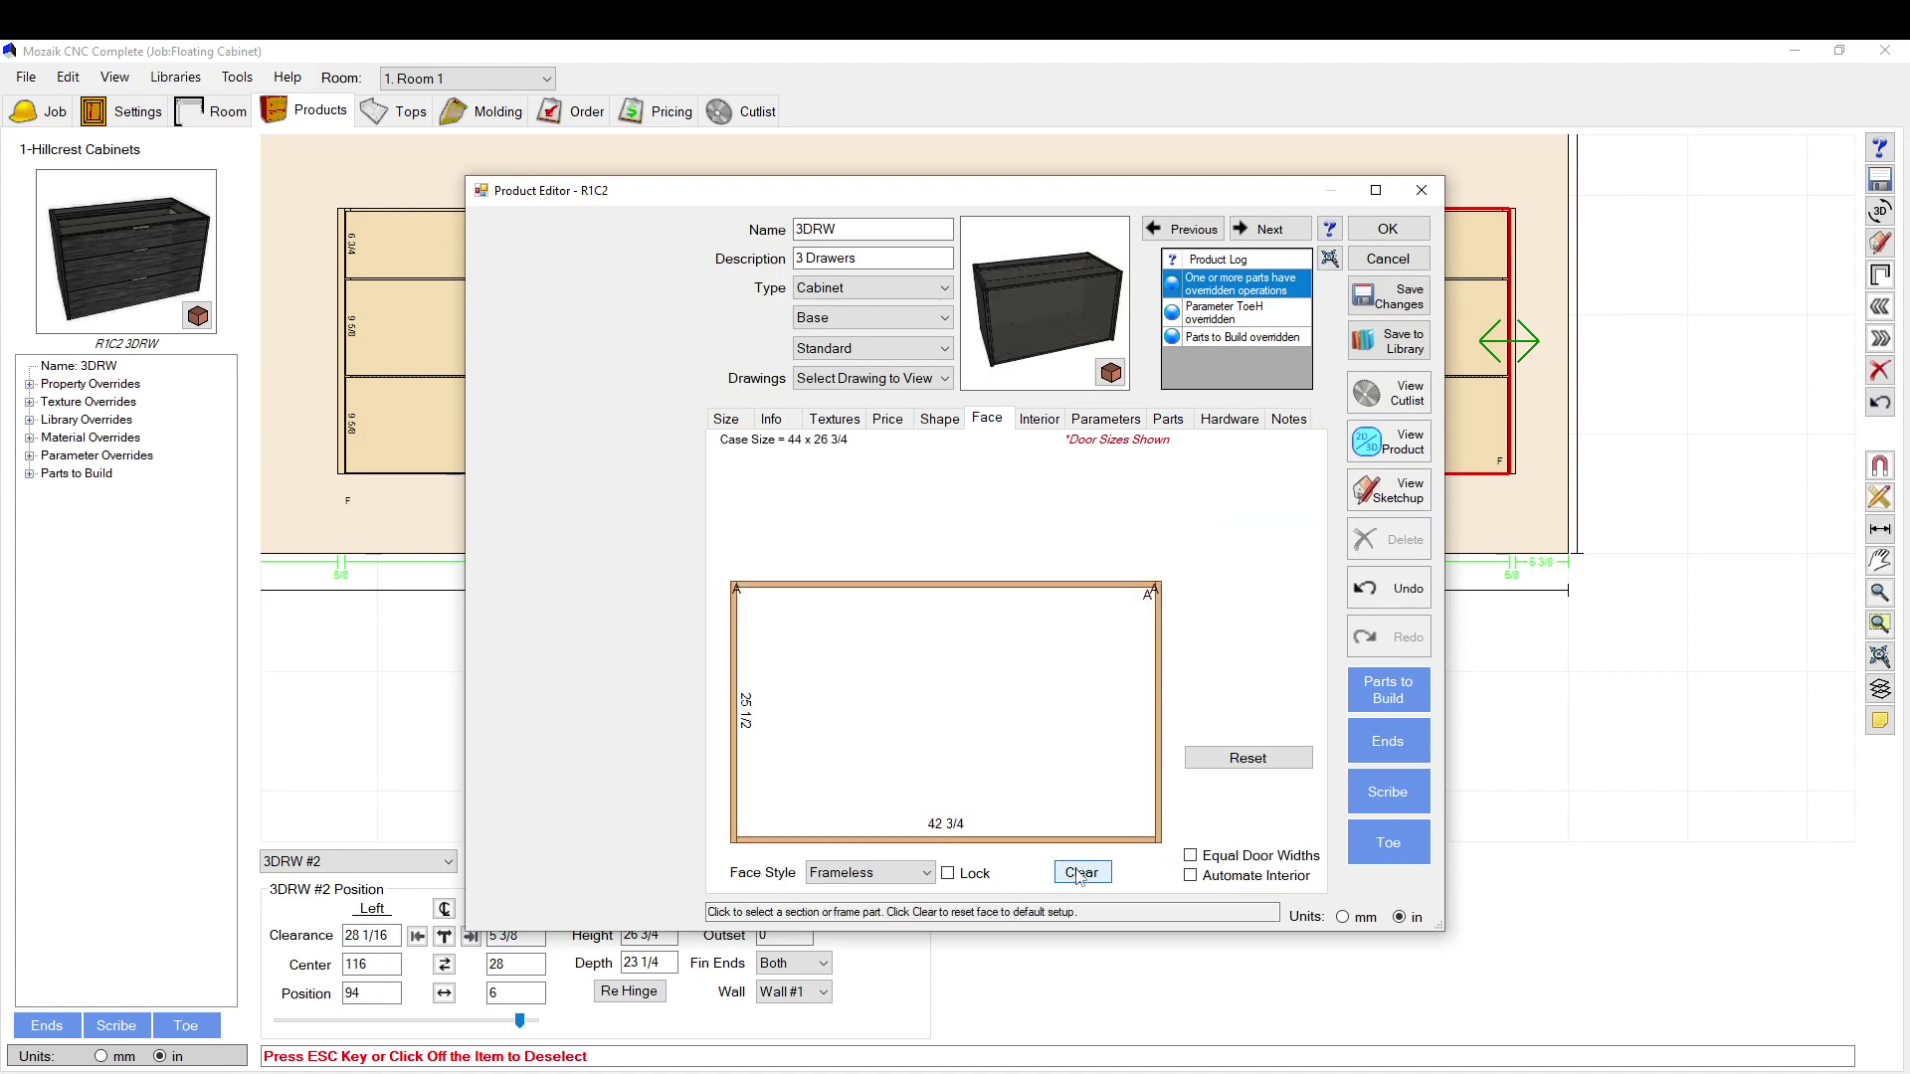
click(993, 695)
Step: Make the opening a pair of doors and push cabinet #2 against cabinet #1
click(1271, 502)
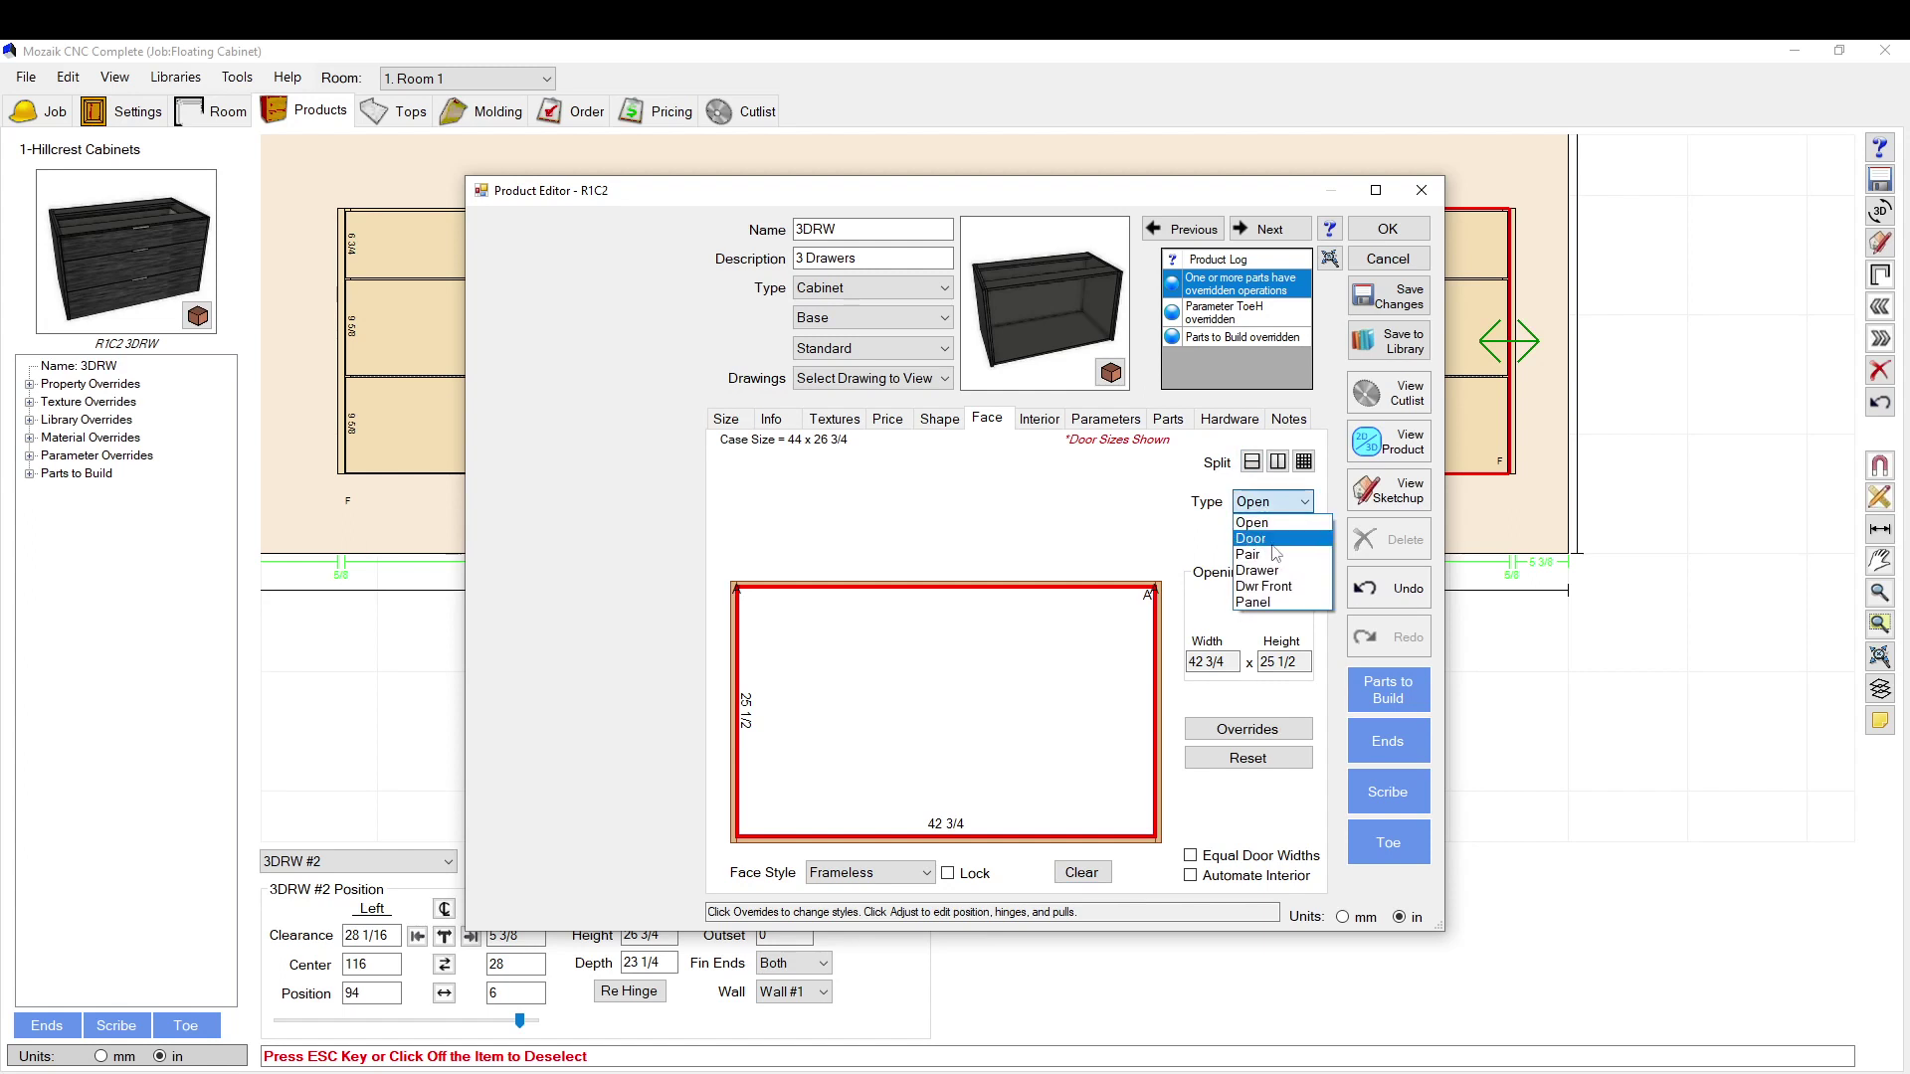
click(1259, 535)
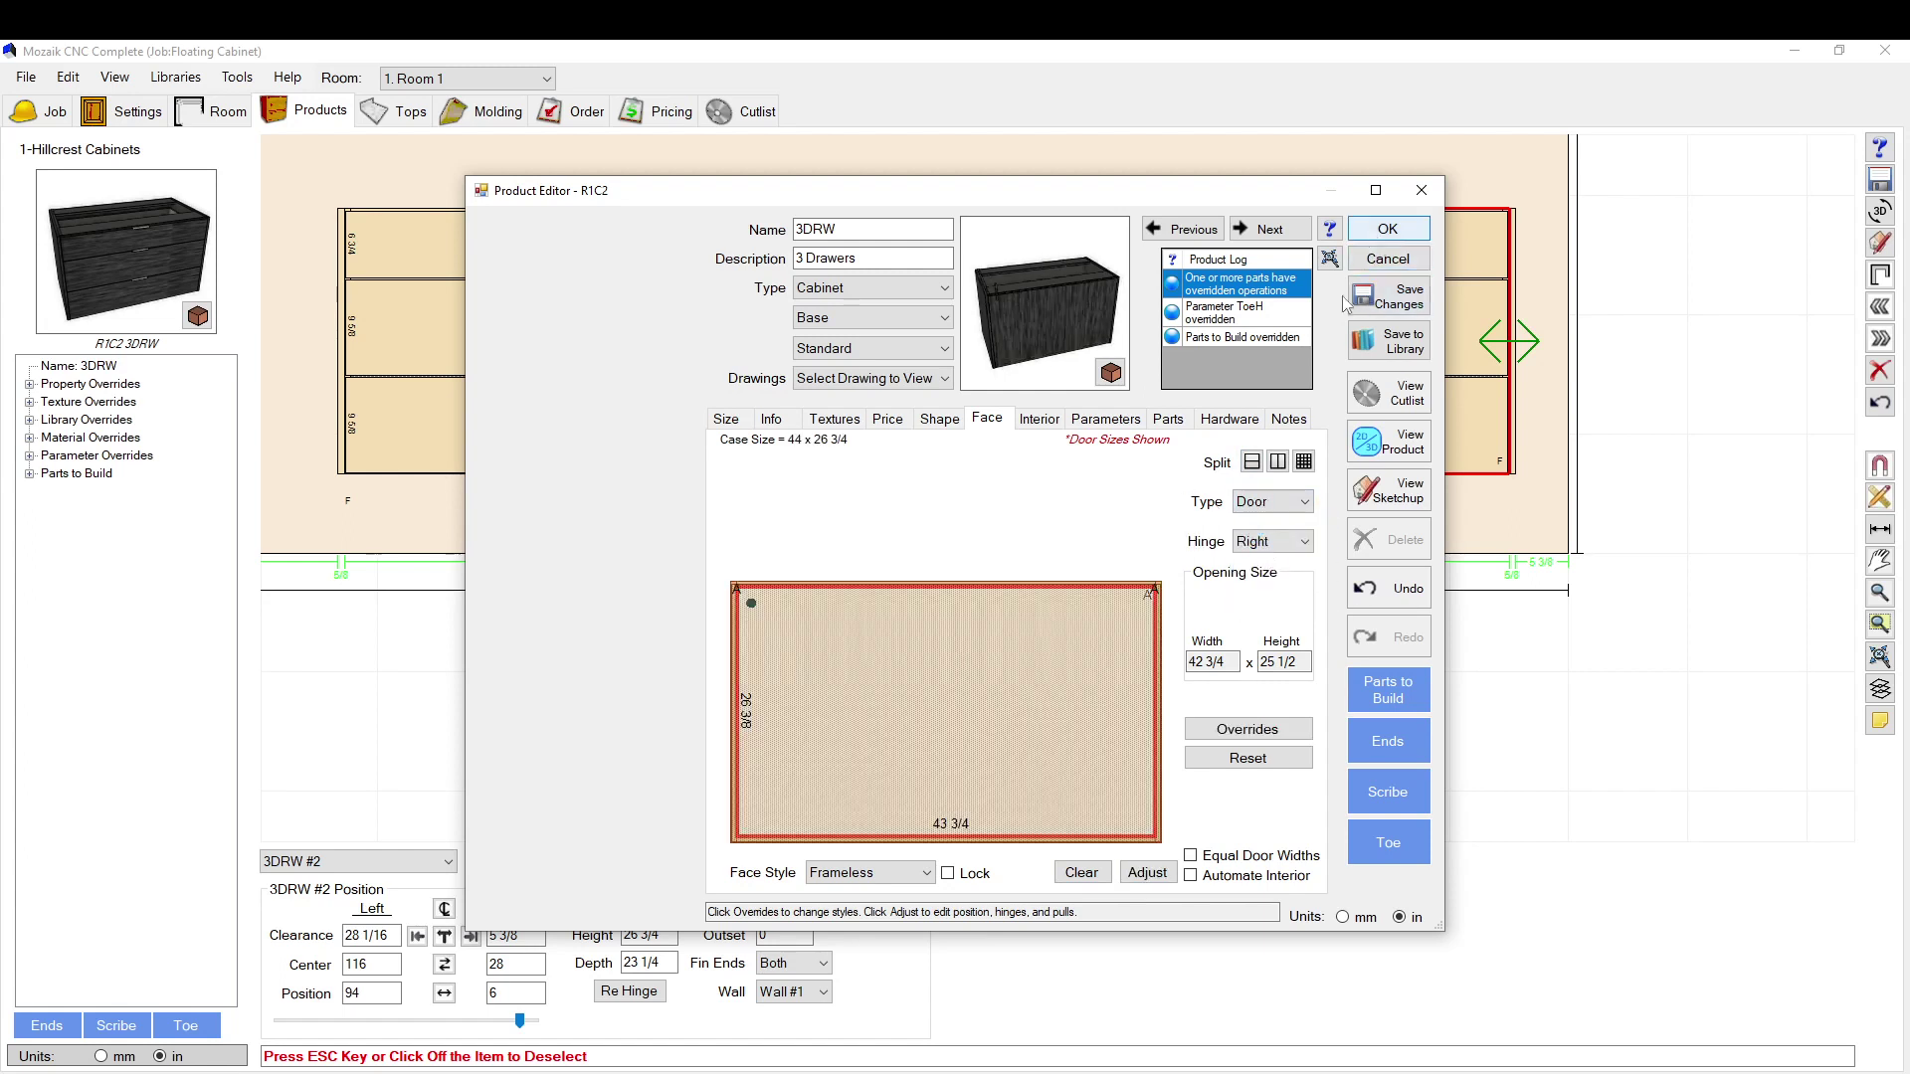
click(1269, 501)
click(1271, 552)
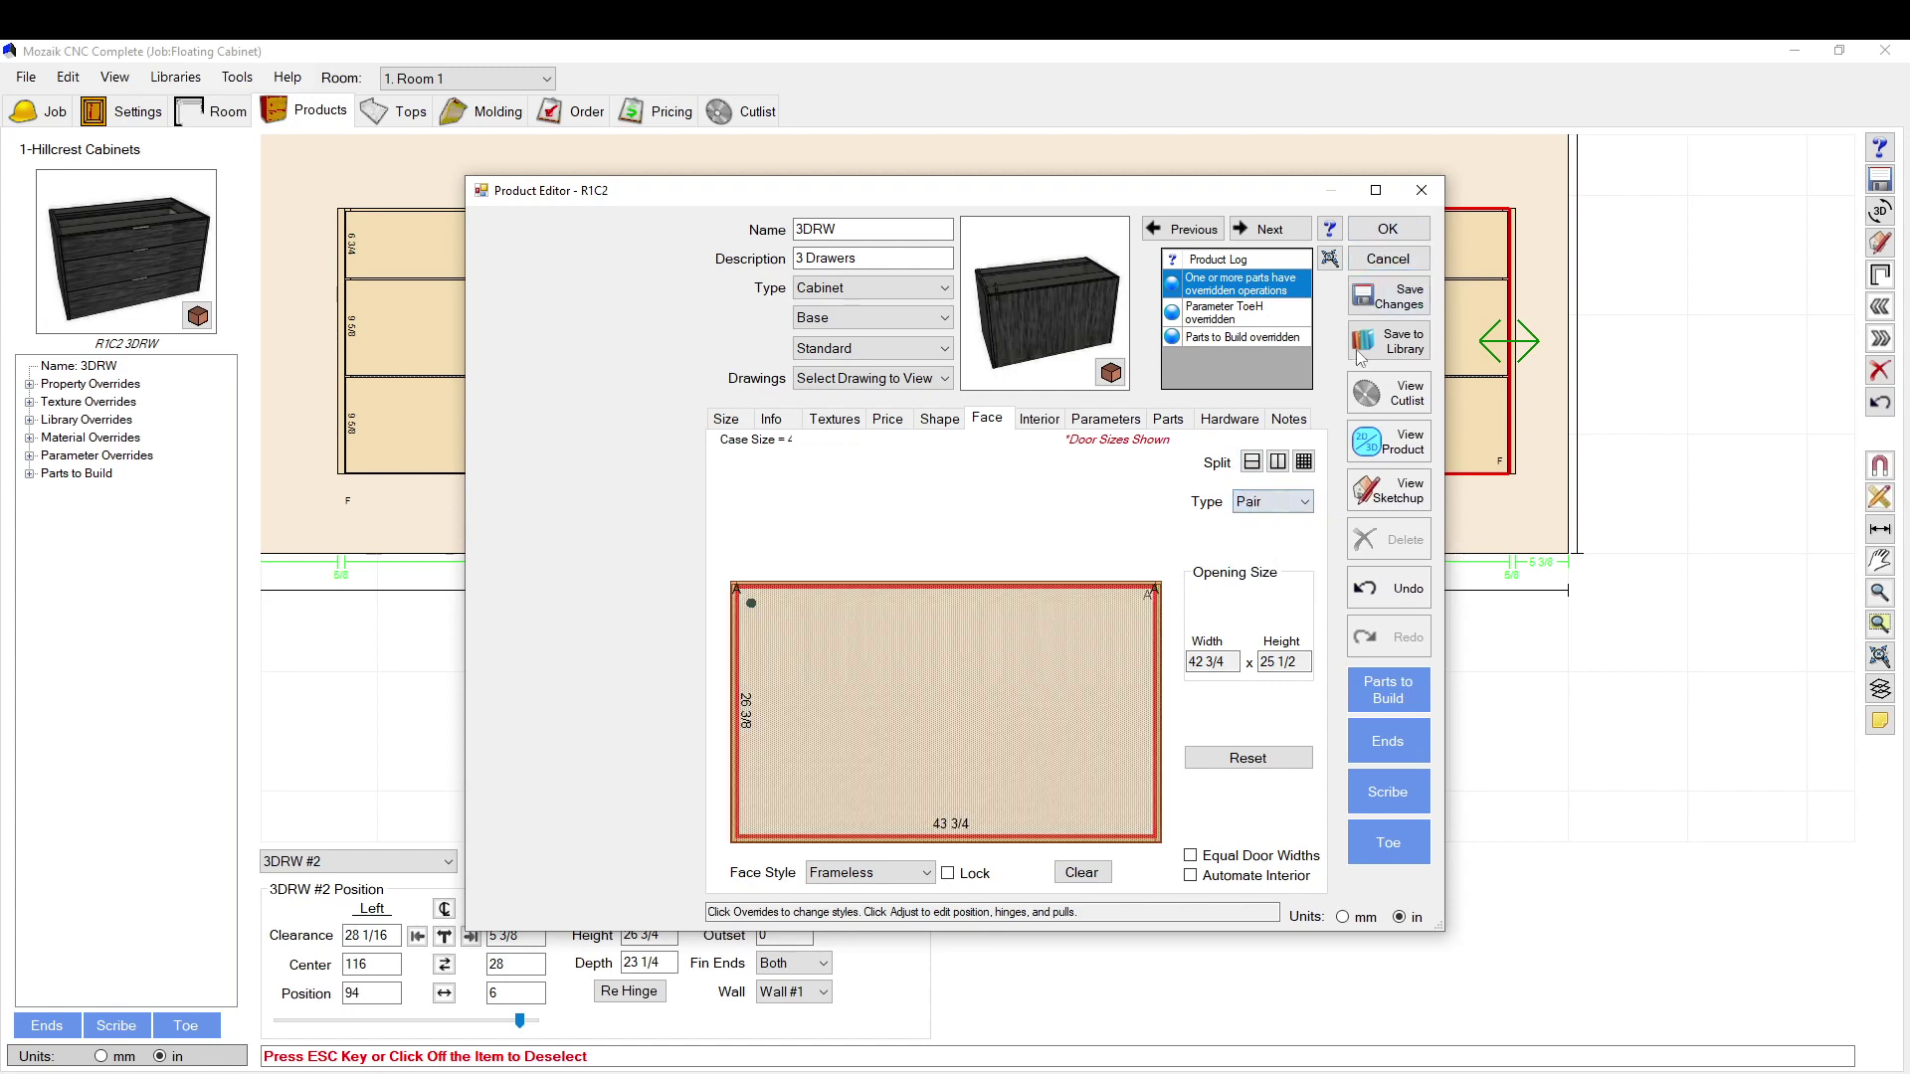
click(1388, 229)
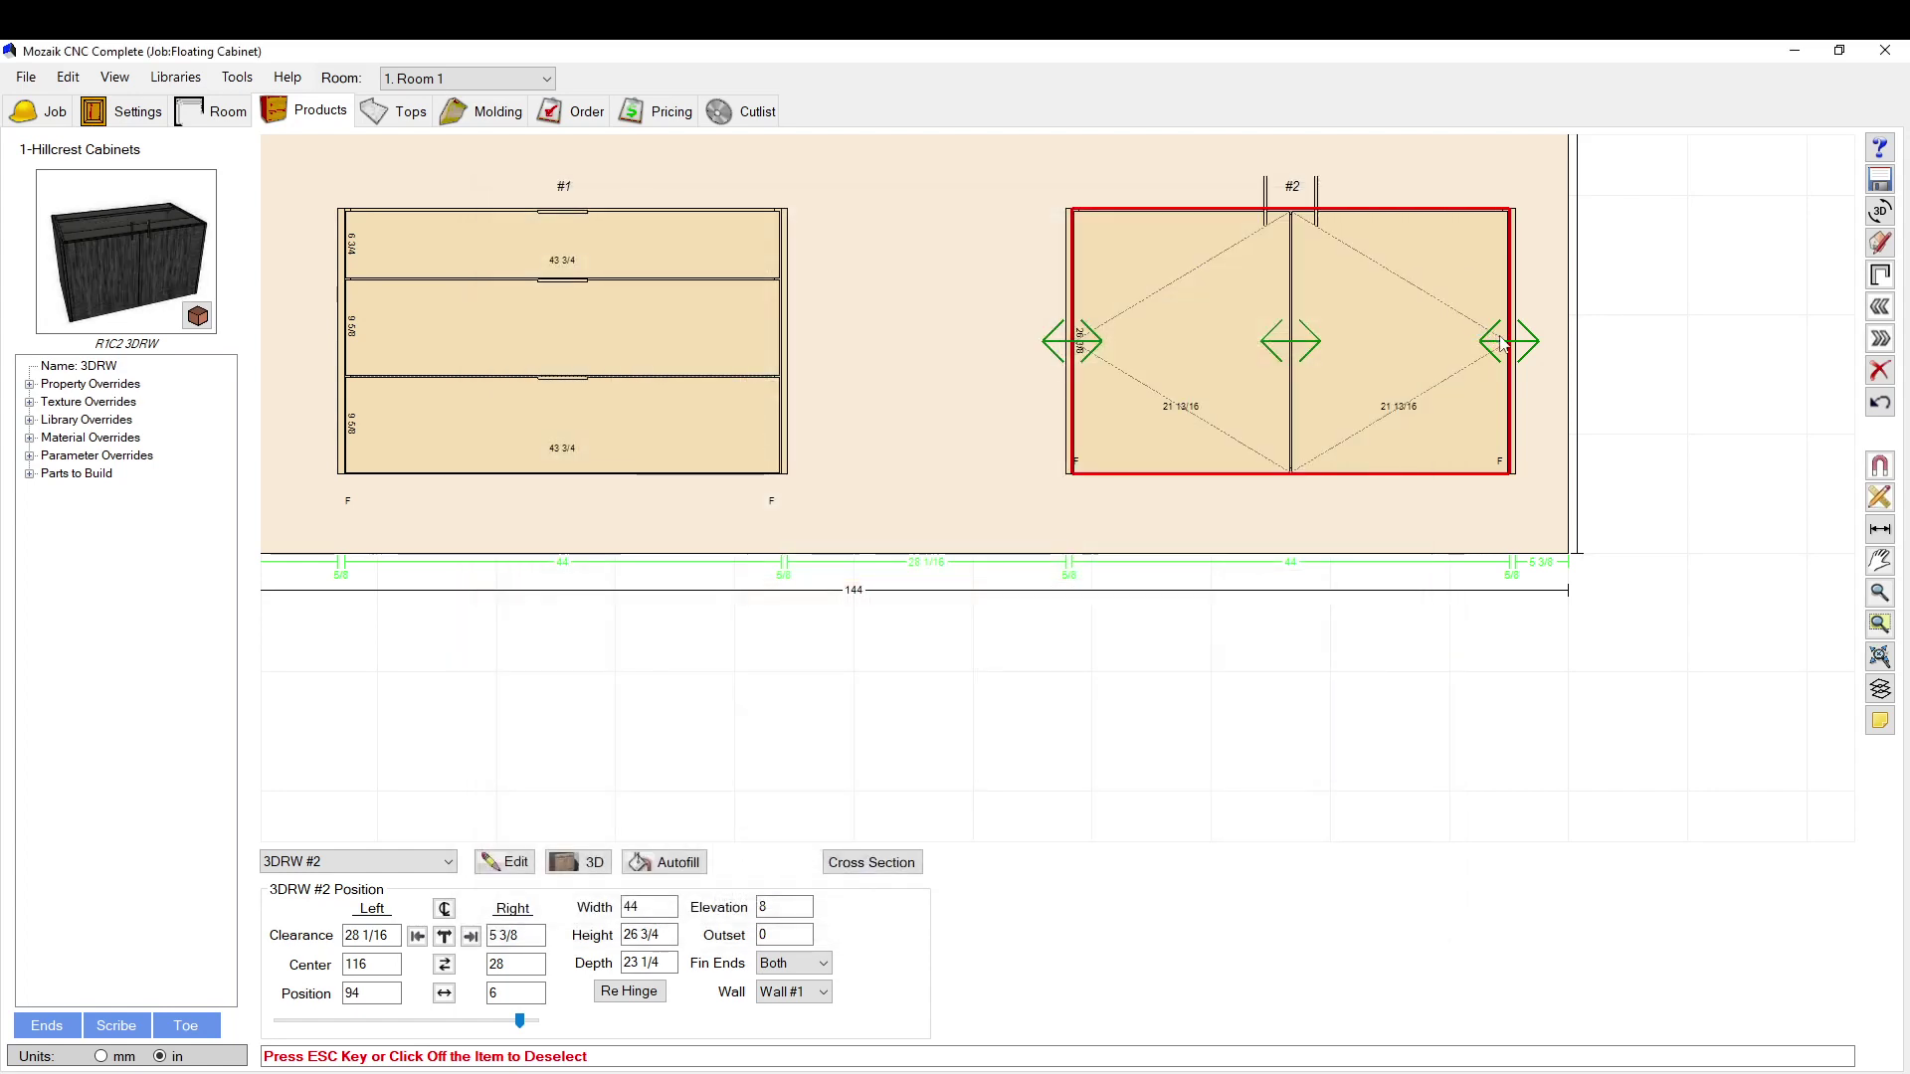
click(1054, 342)
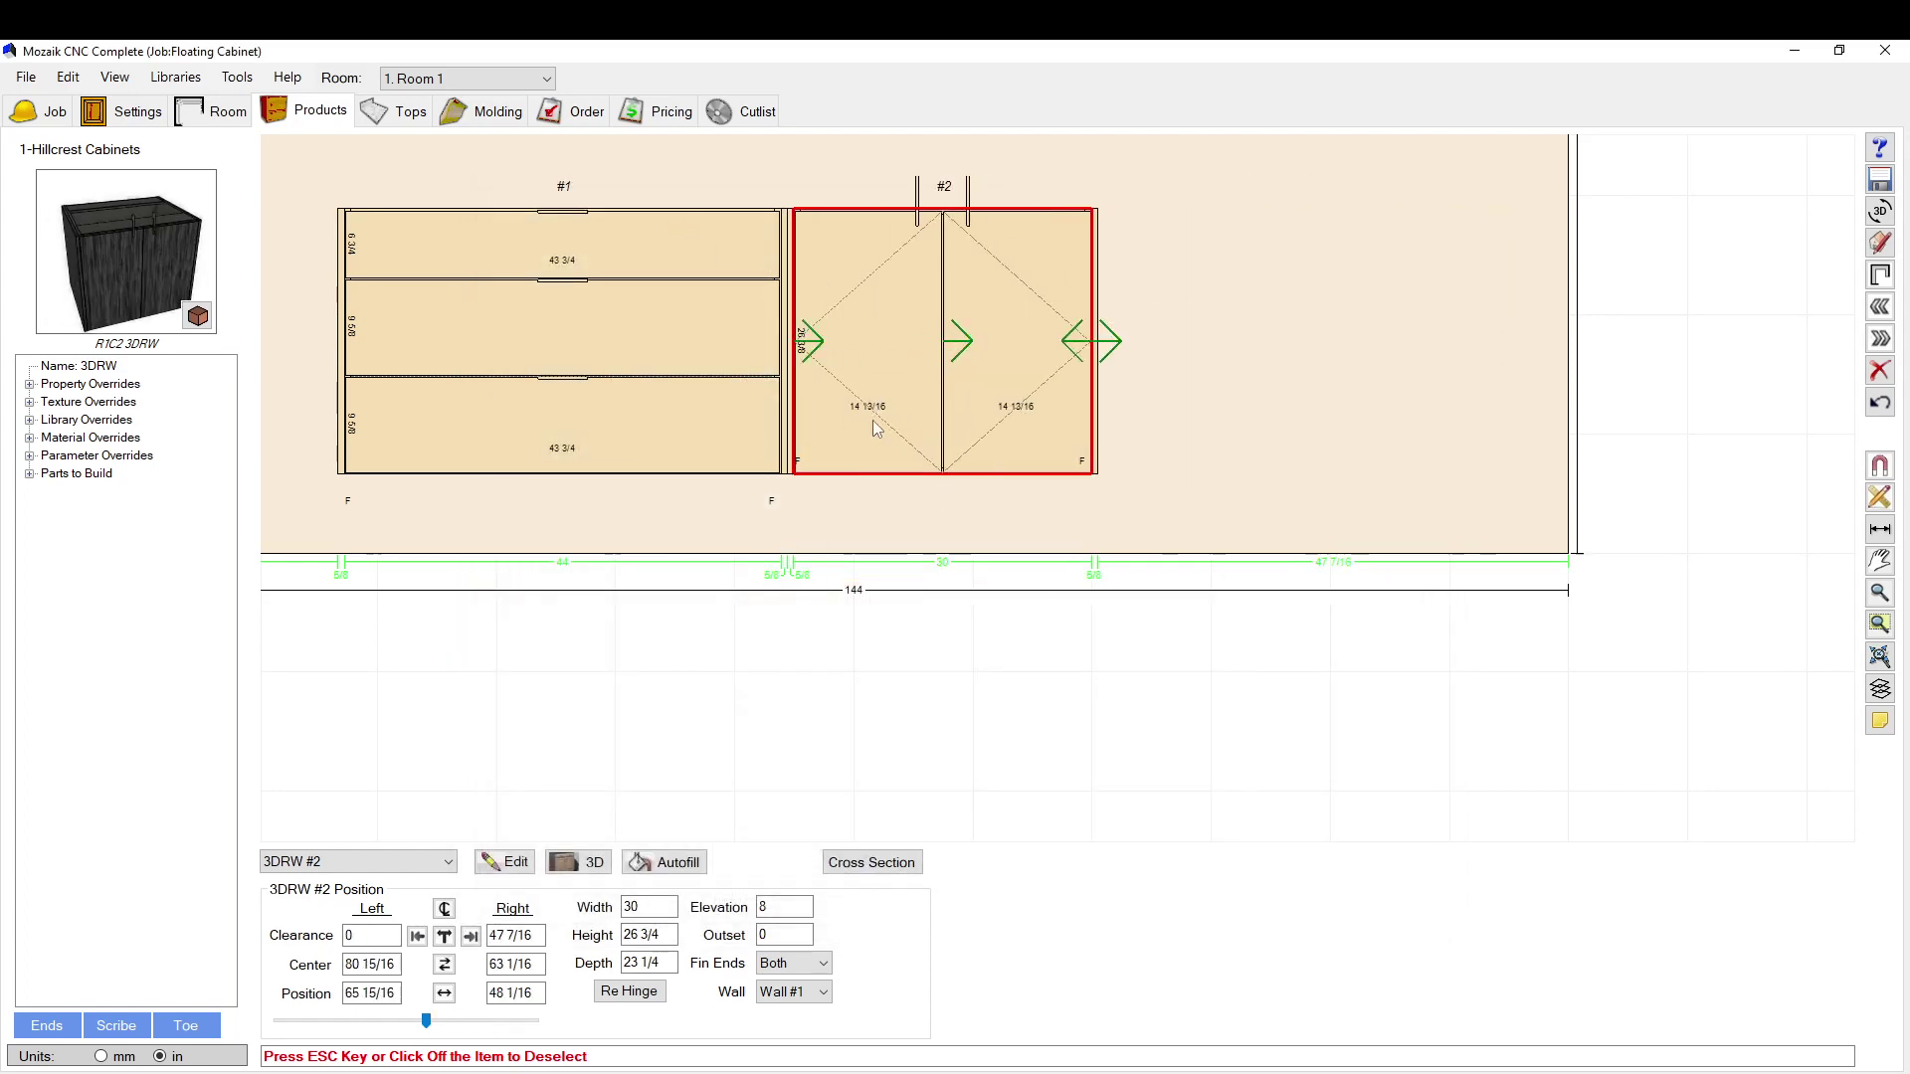
click(1189, 408)
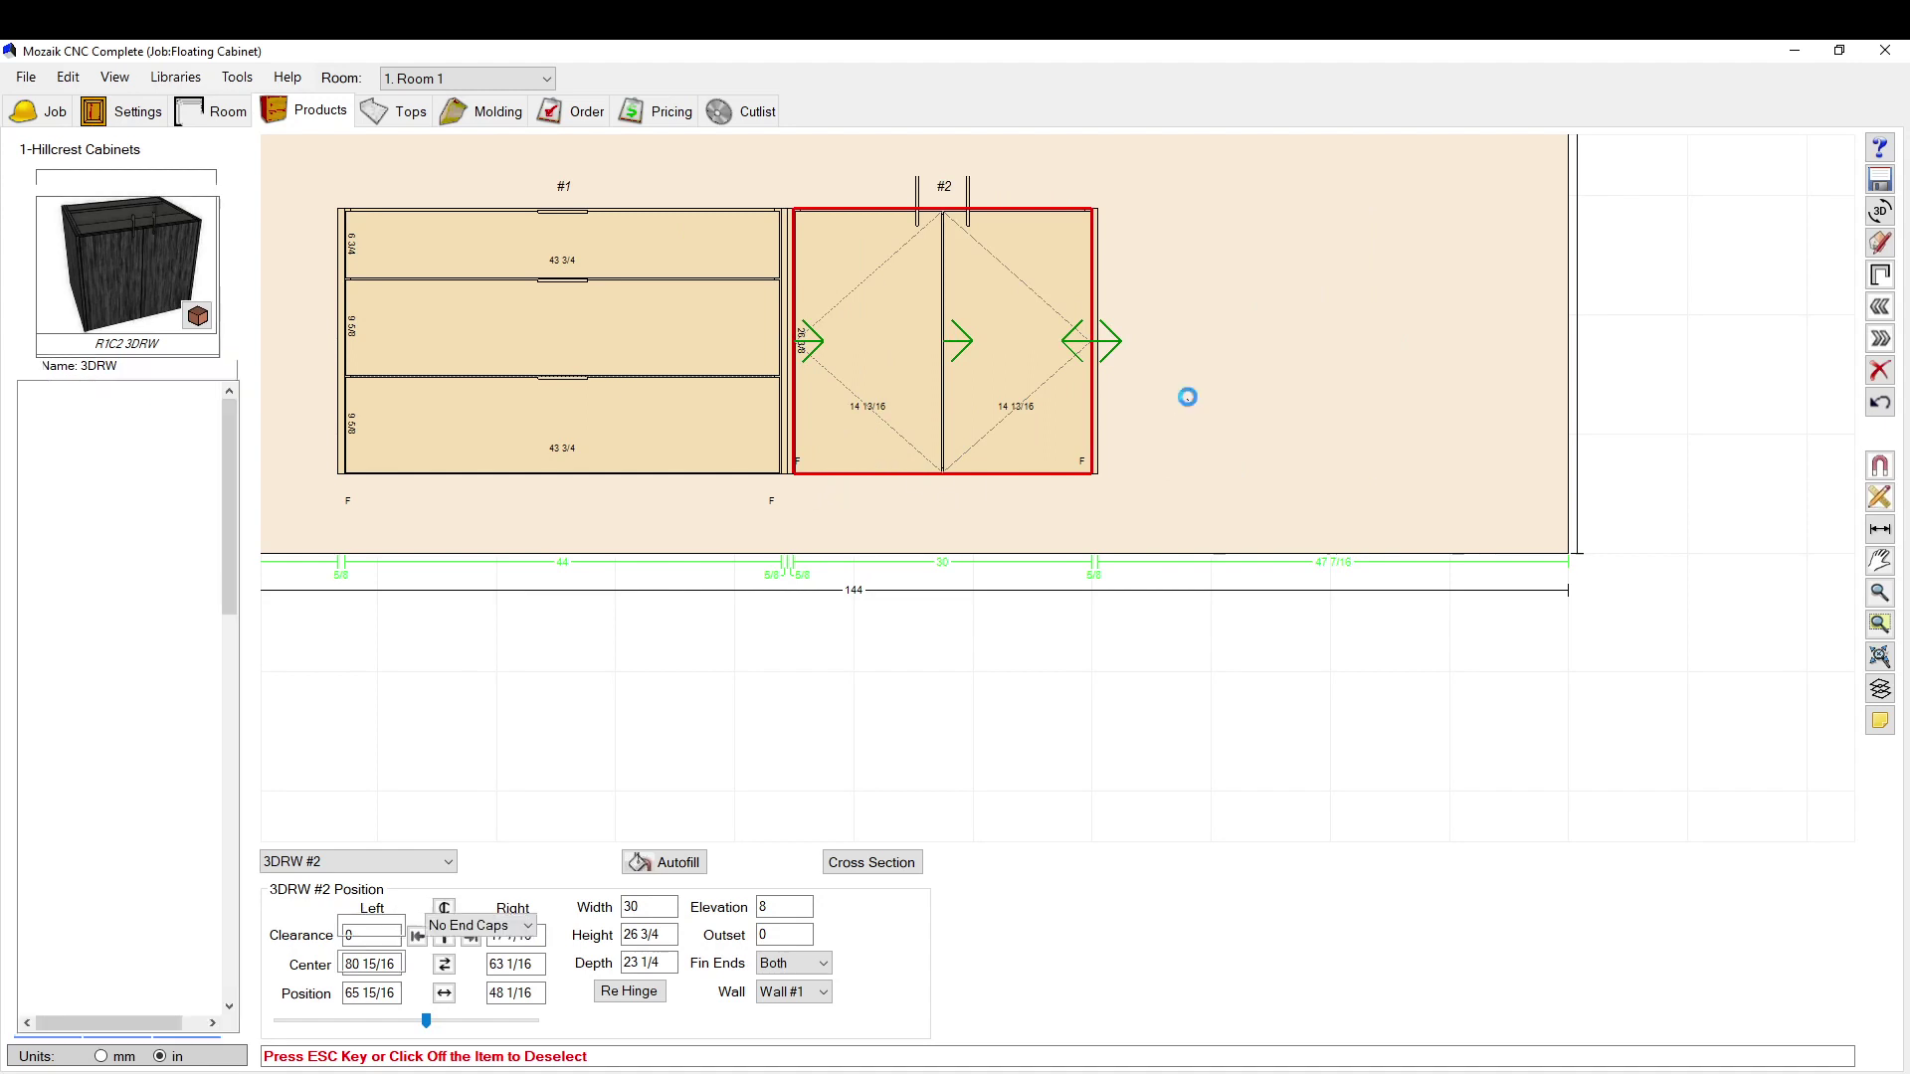